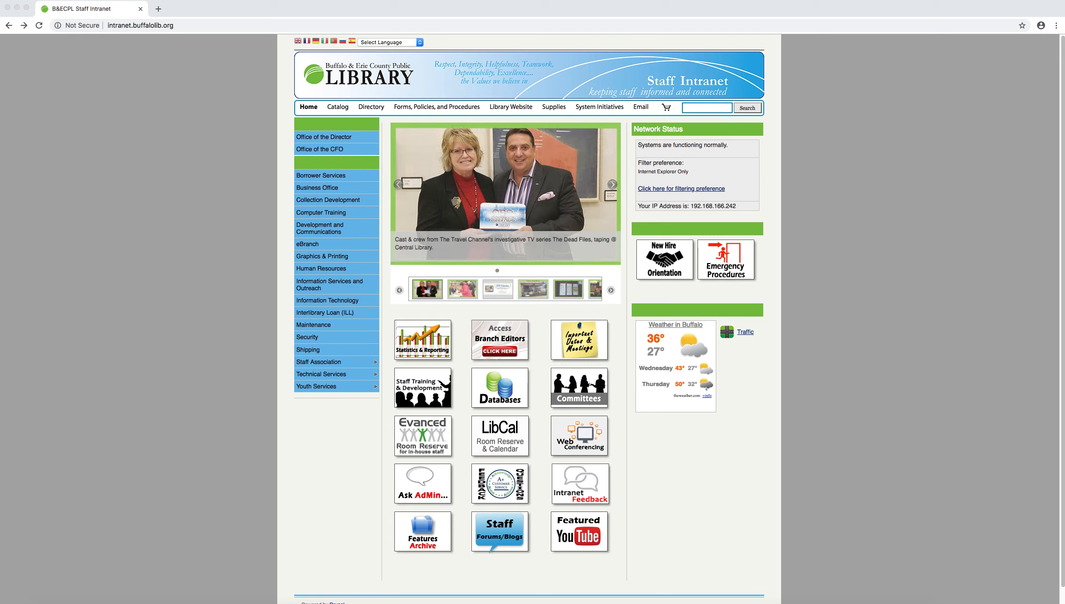
Step: Open the LibCal login page from the staff intranet's LibCal Room Reserve and Calendar page
scroll(521, 424, up, 1)
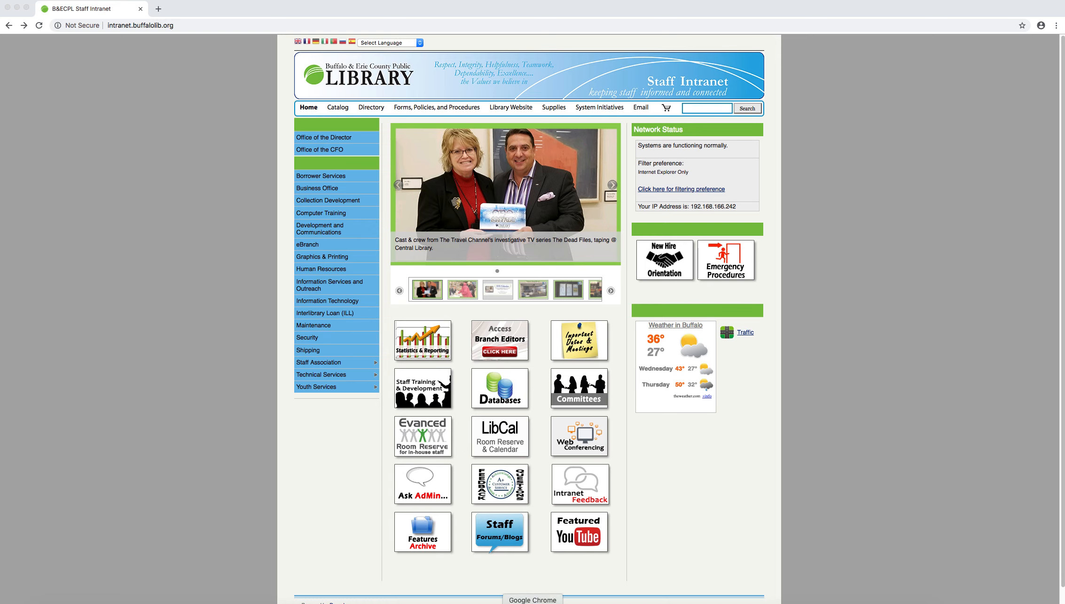
click(532, 603)
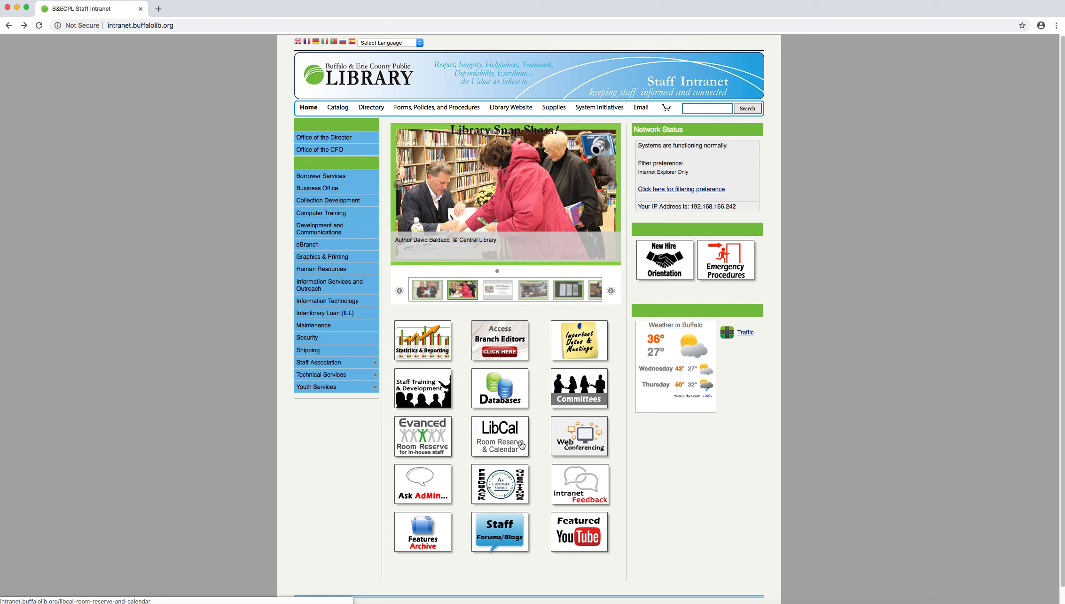
scroll(522, 446, down, 1)
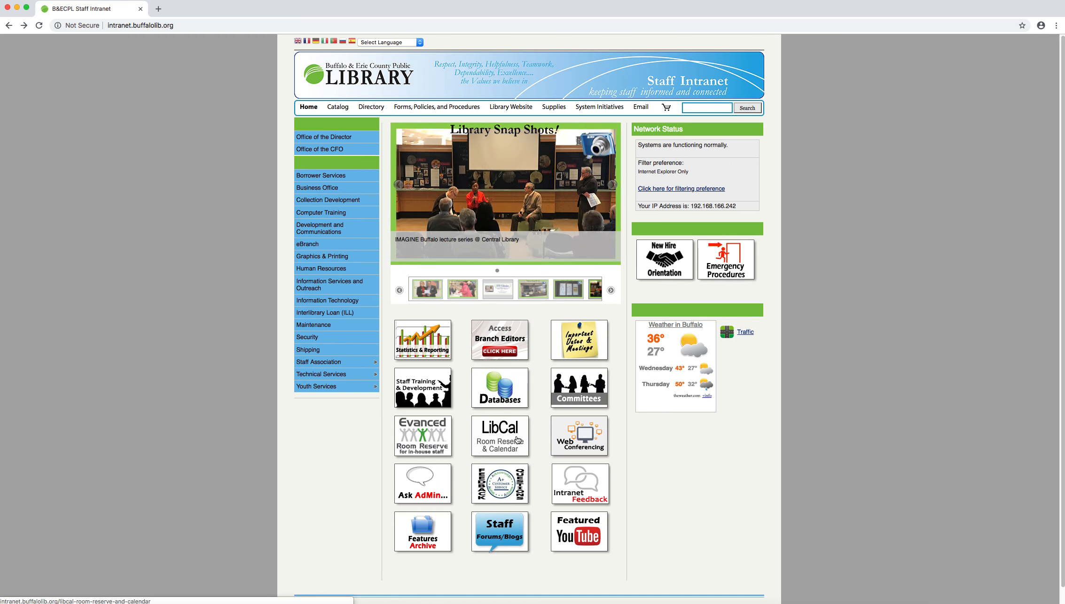
click(492, 440)
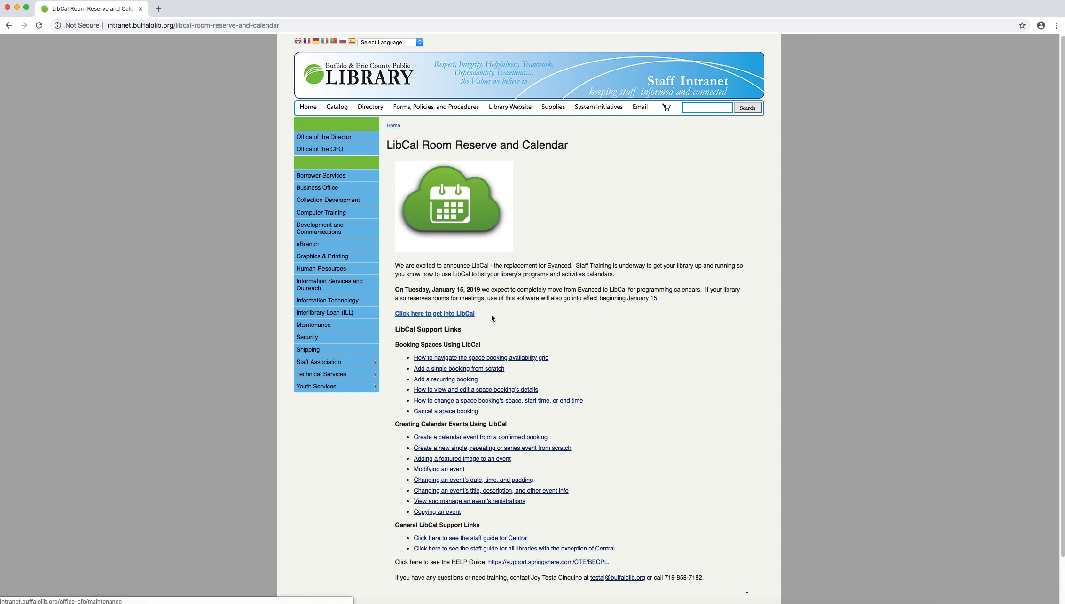
click(435, 314)
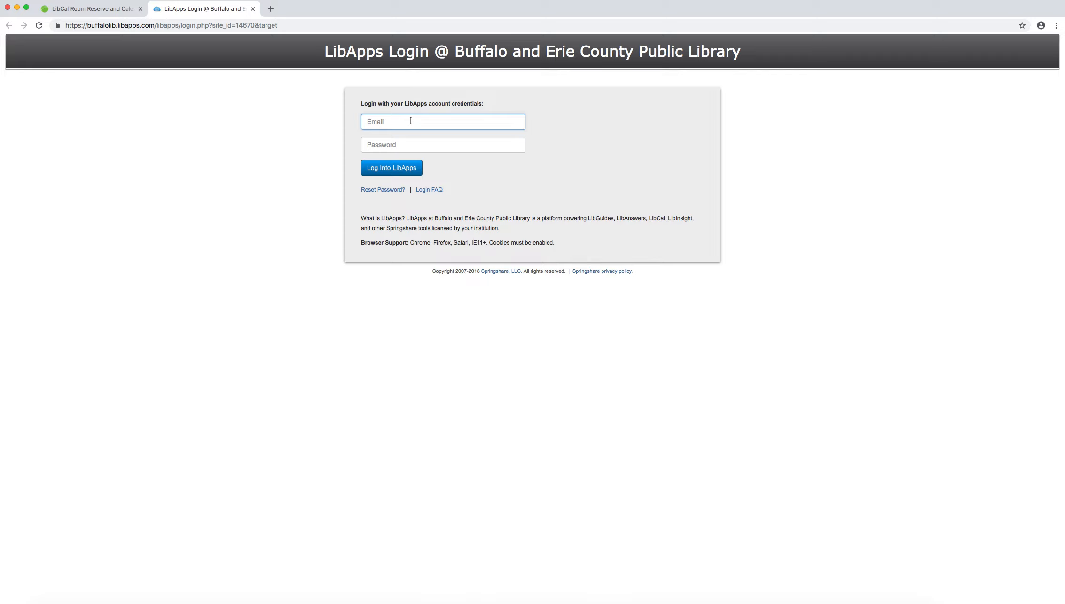
Step: Log into LibApps with the account e-mail and the account password
key(Tab)
text(*********)
scroll(48, 75, down, 1)
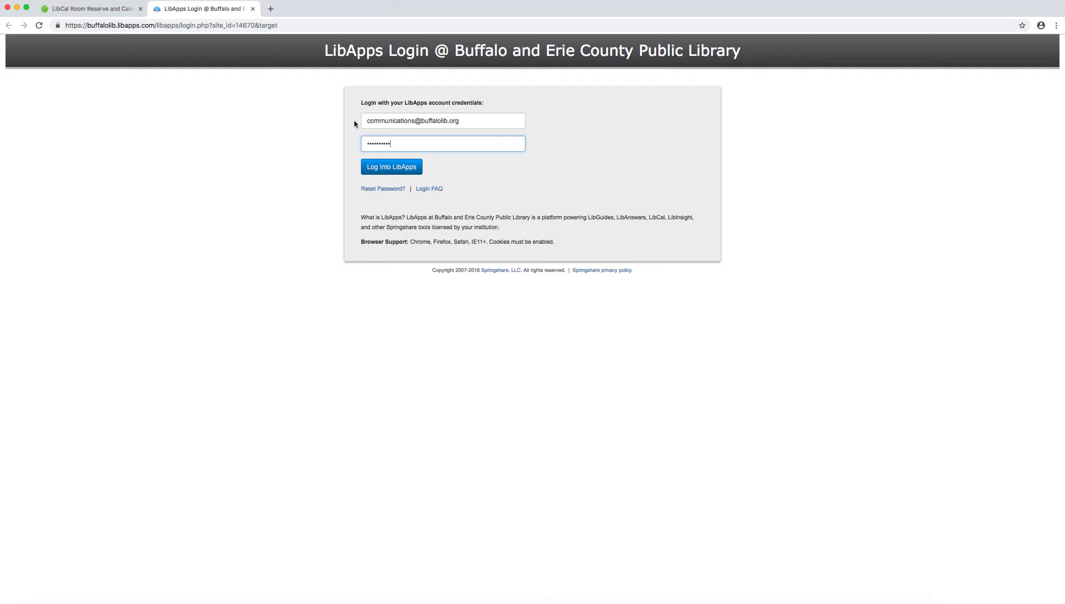
click(388, 163)
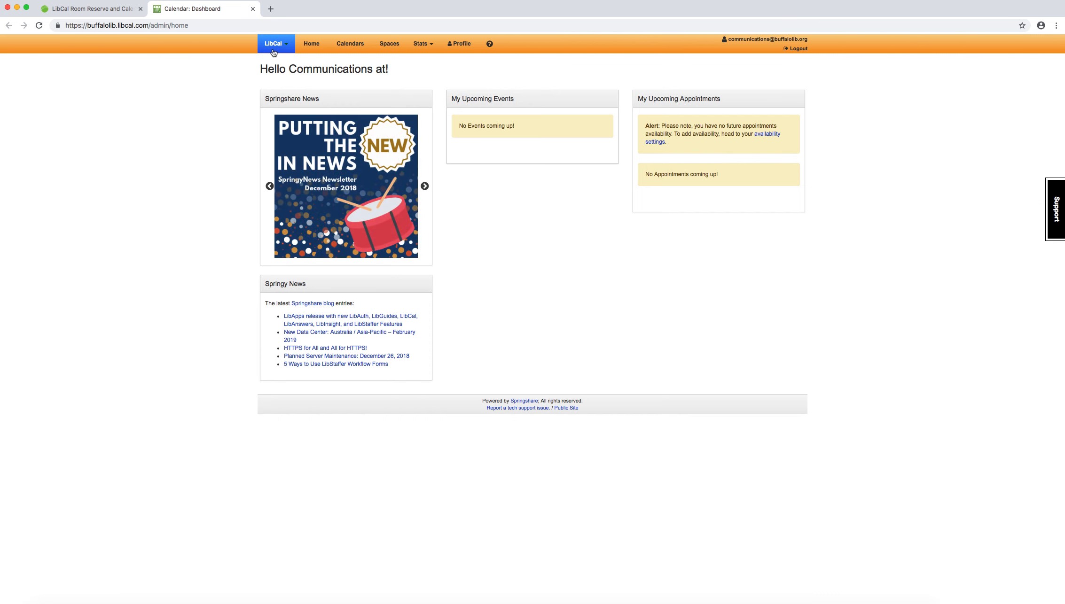
Step: Open the public page of the Public Events & Programming calendar and view it as a day list and as a grid
click(341, 50)
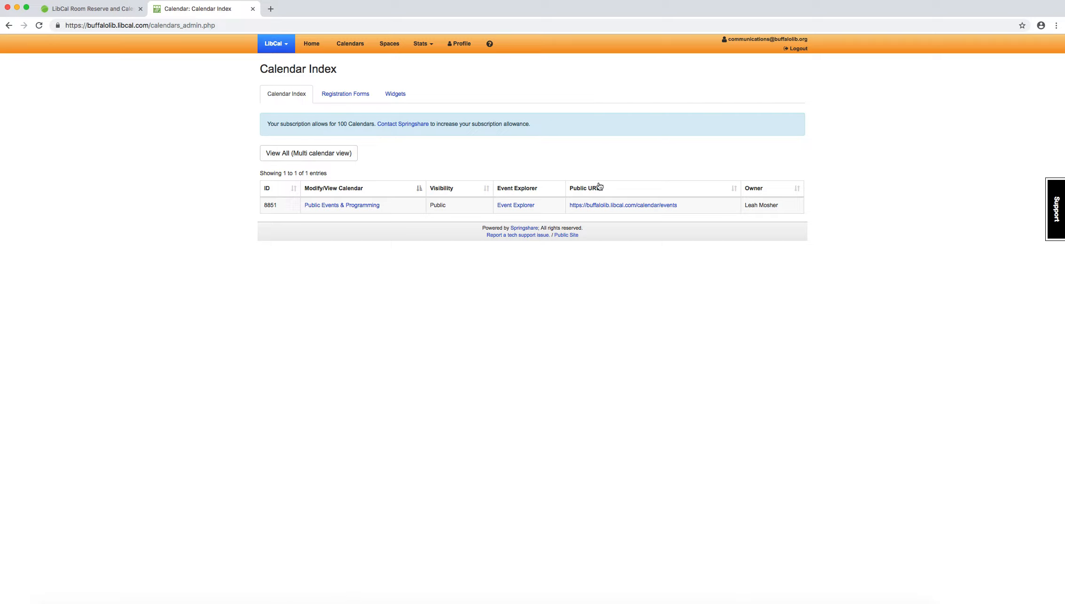
click(625, 203)
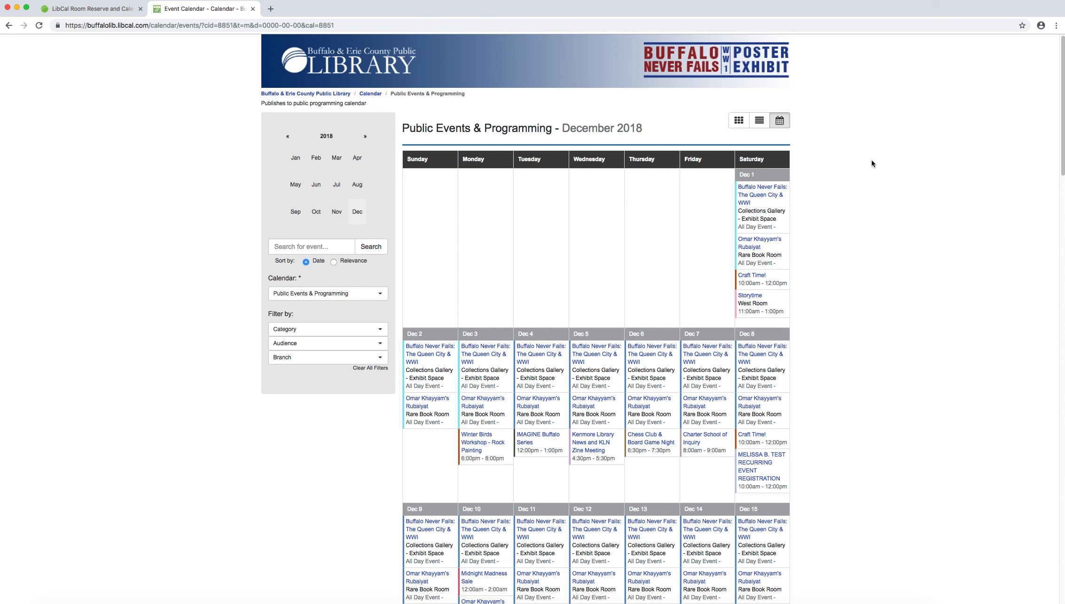
click(760, 122)
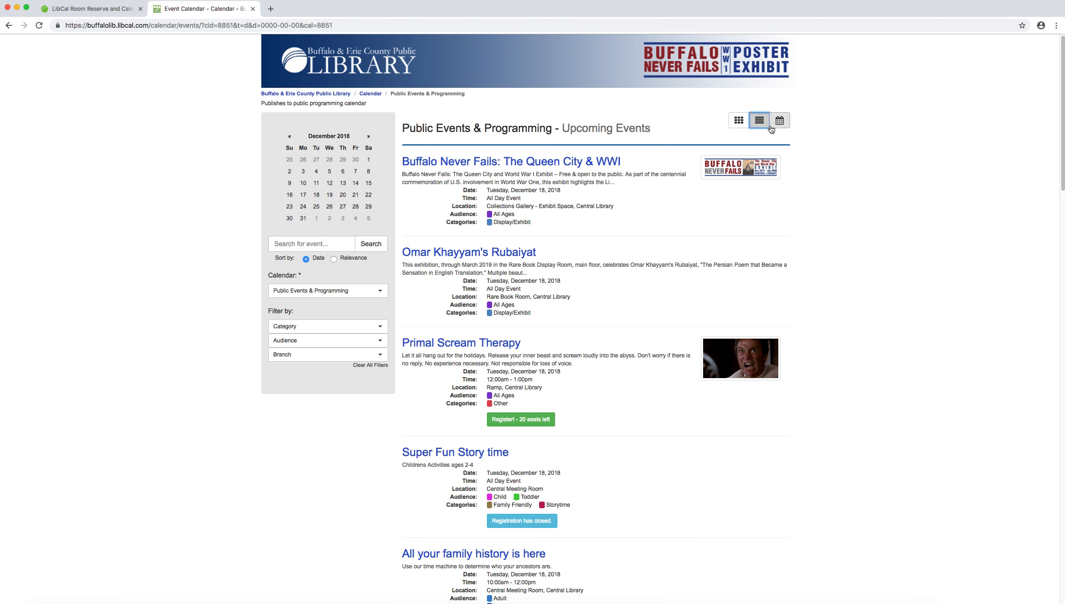
click(737, 125)
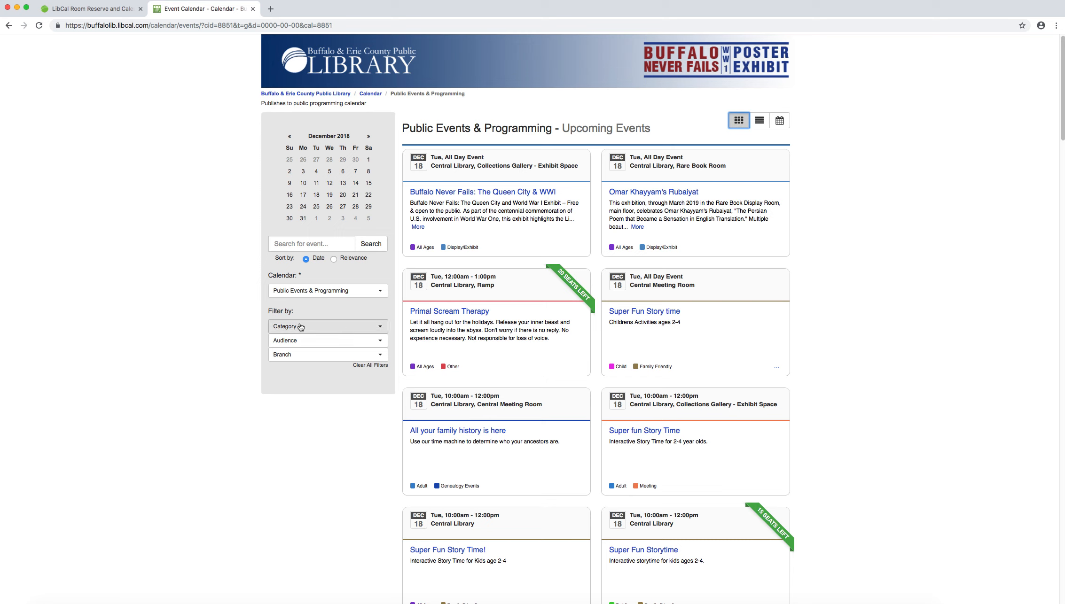
Step: Look at the Category, Audience and Branch filter options of the public calendar
click(313, 328)
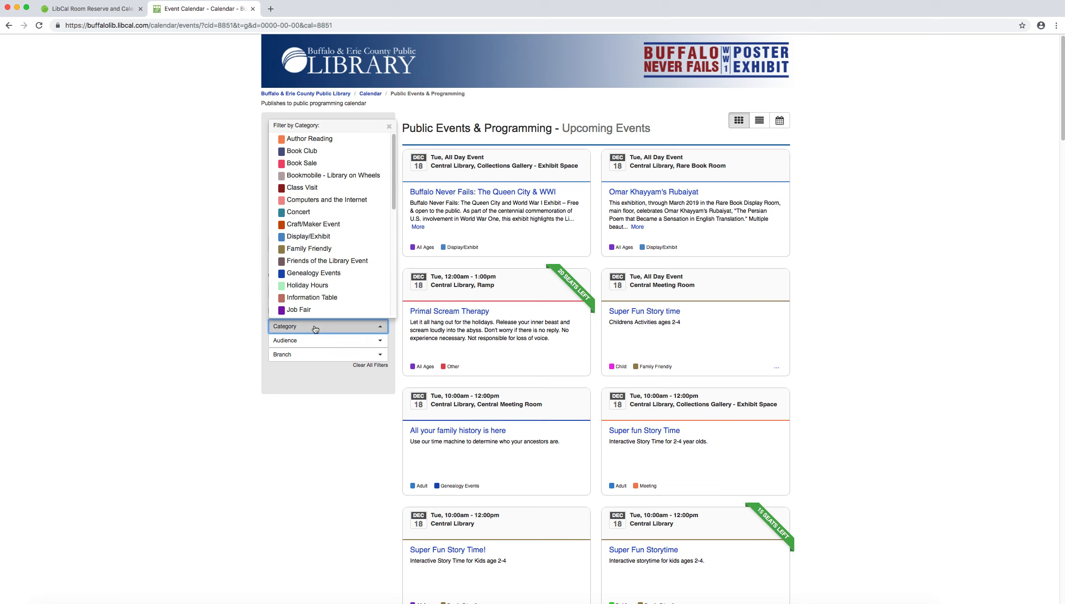
click(311, 344)
click(310, 342)
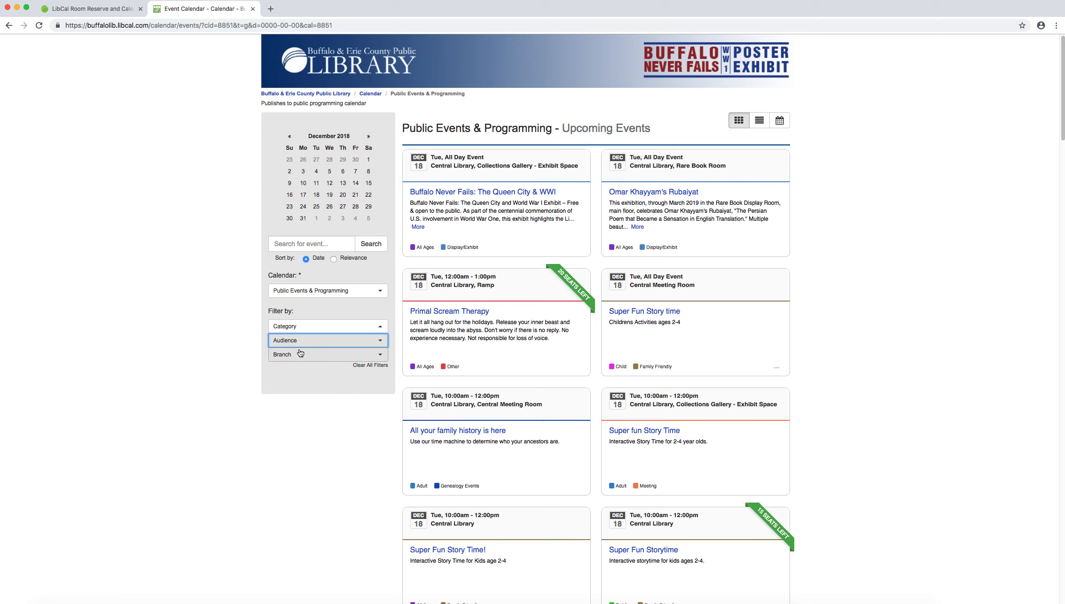
click(298, 355)
click(298, 355)
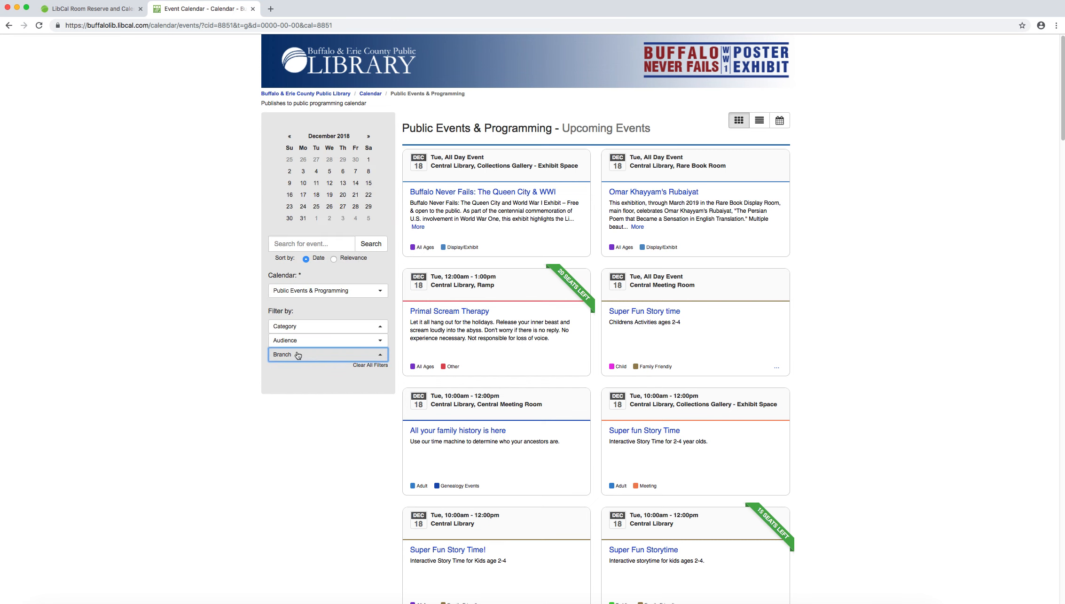
Step: Return to the Calendar Index and open the Public Events & Programming calendar's admin view
click(9, 27)
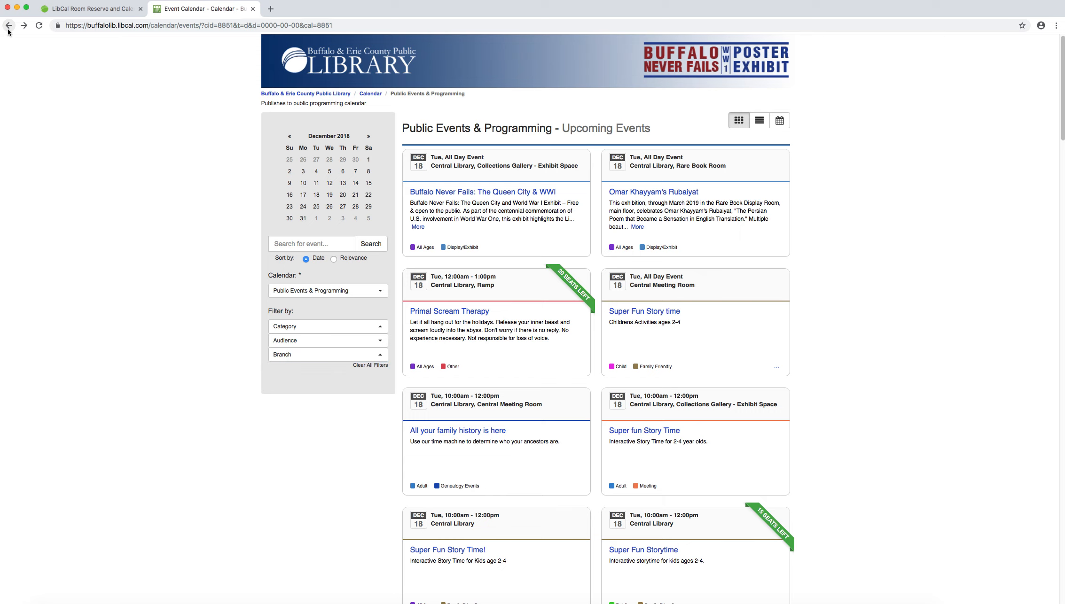
click(9, 26)
click(9, 25)
click(8, 26)
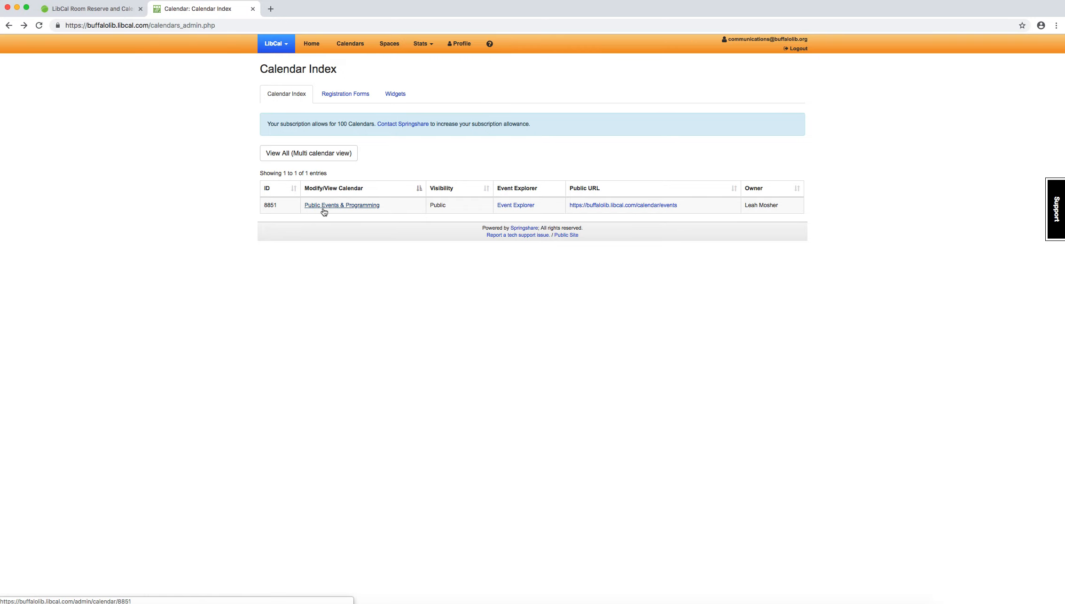
click(345, 206)
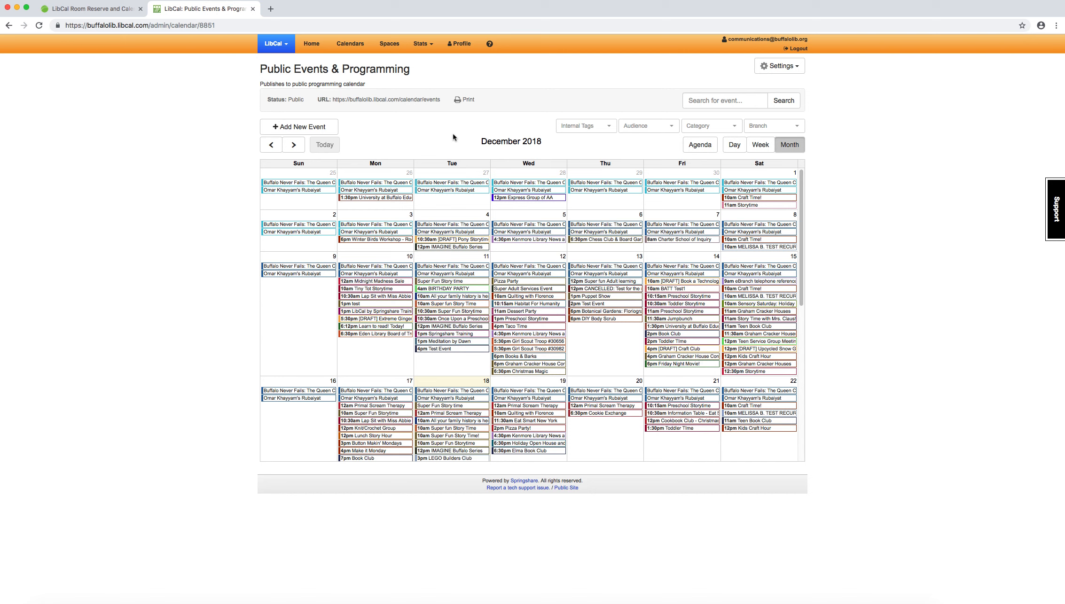
Step: Look at the Branch filter options of the admin calendar and return to its month view
mouse_move(387, 274)
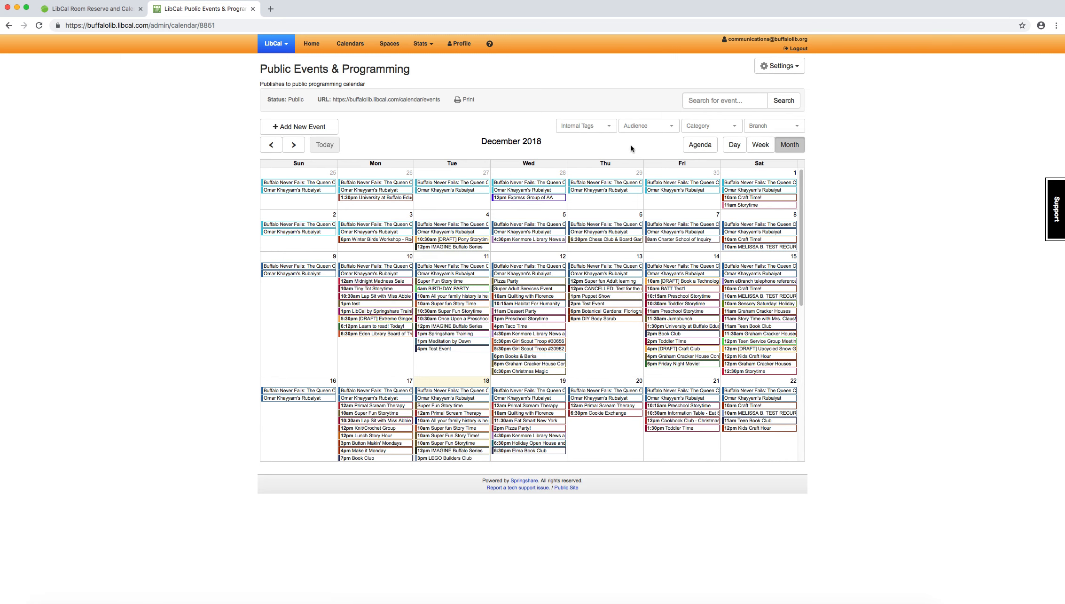
click(774, 130)
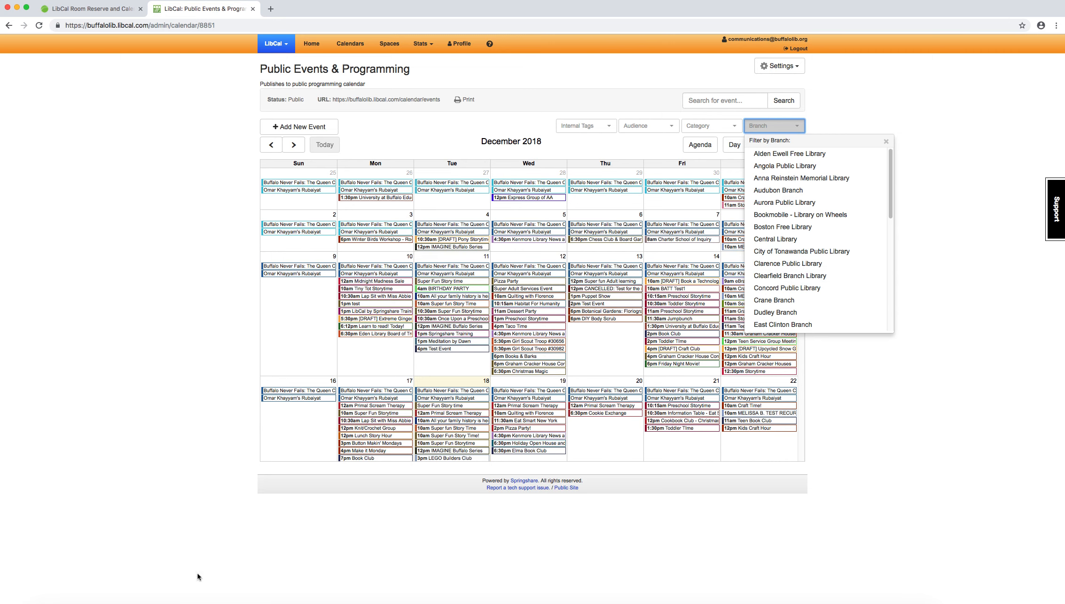
click(677, 211)
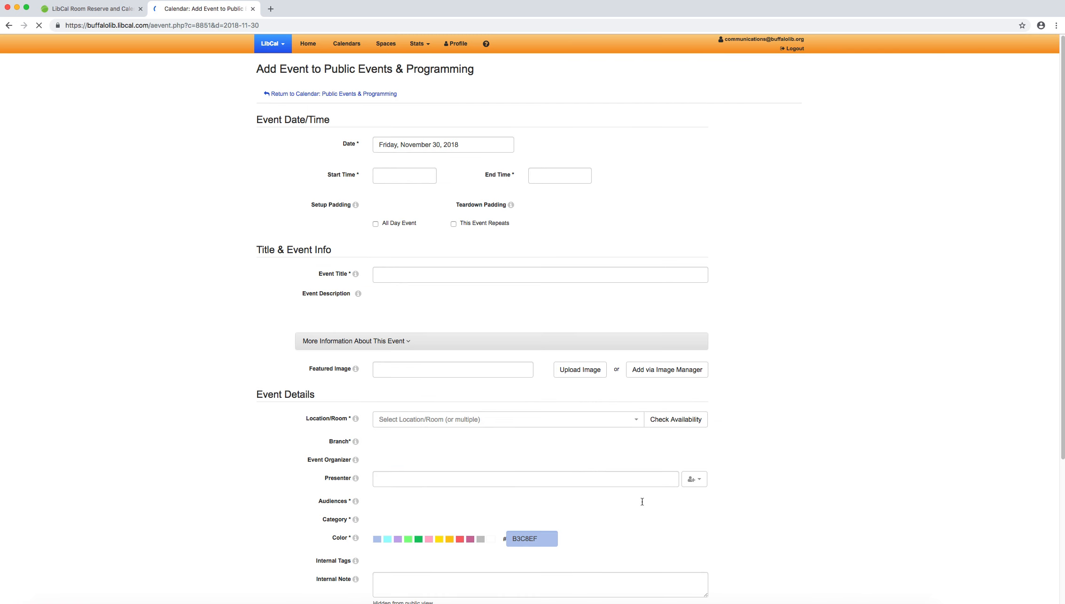
click(9, 25)
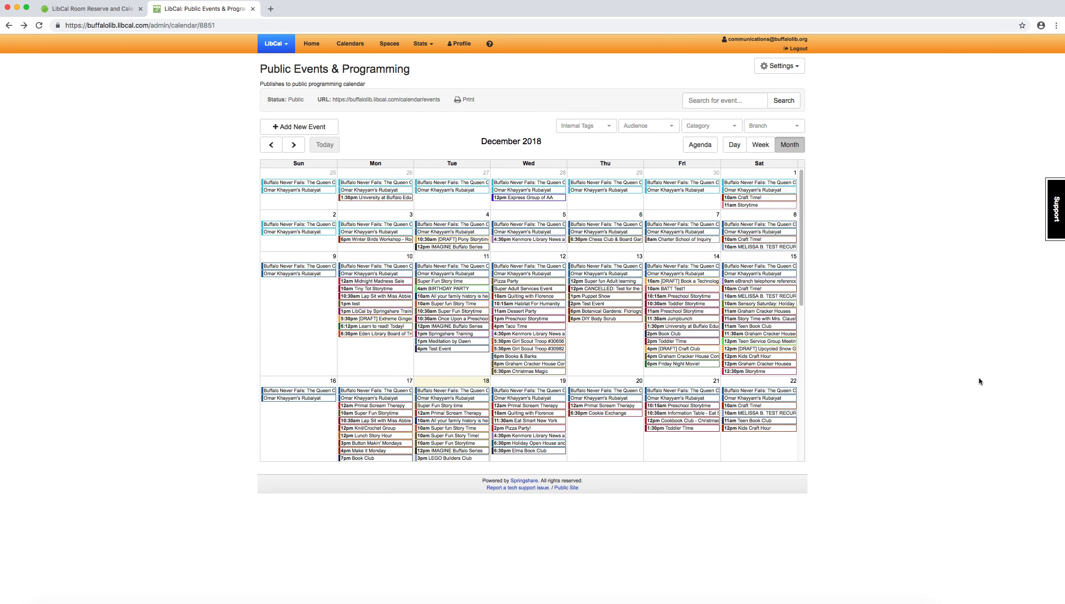
Step: Add a new event to the Public Events & Programming calendar and set its date to Saturday, January 12, 2019
mouse_move(757, 417)
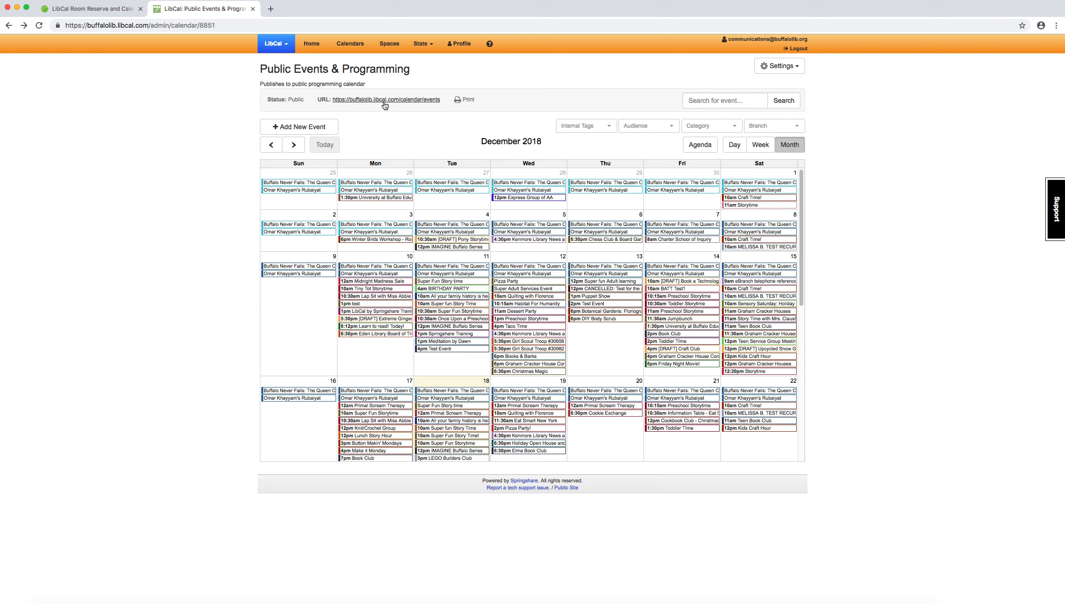
click(298, 136)
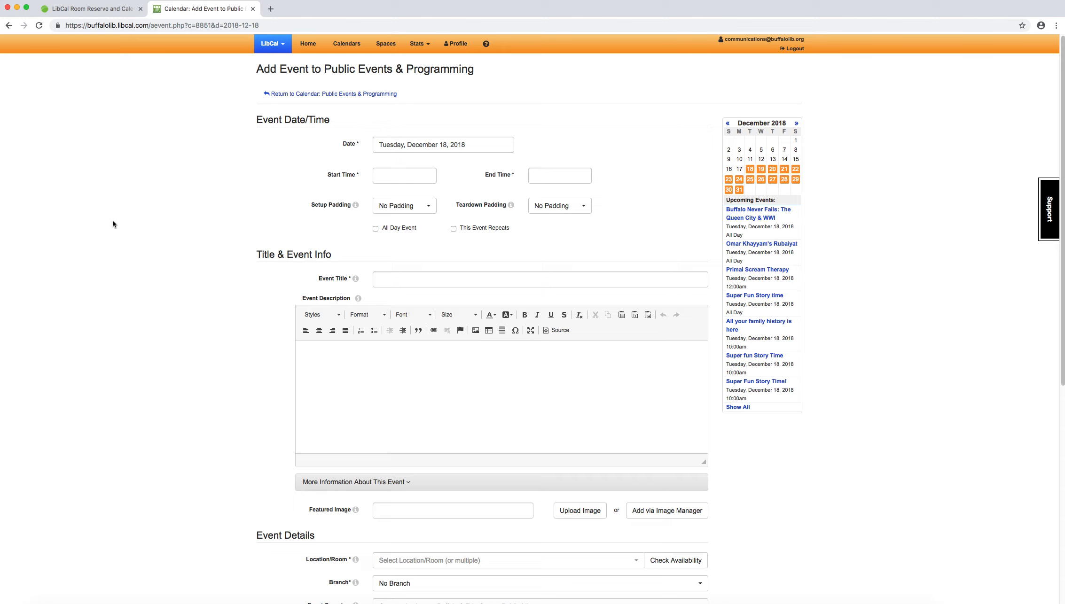
click(399, 145)
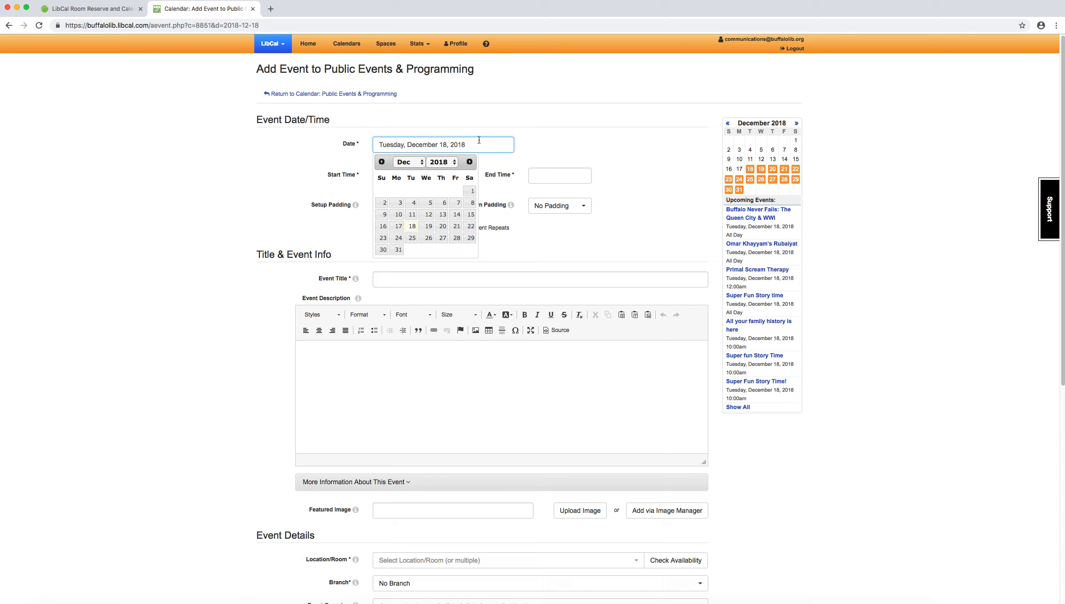
click(470, 162)
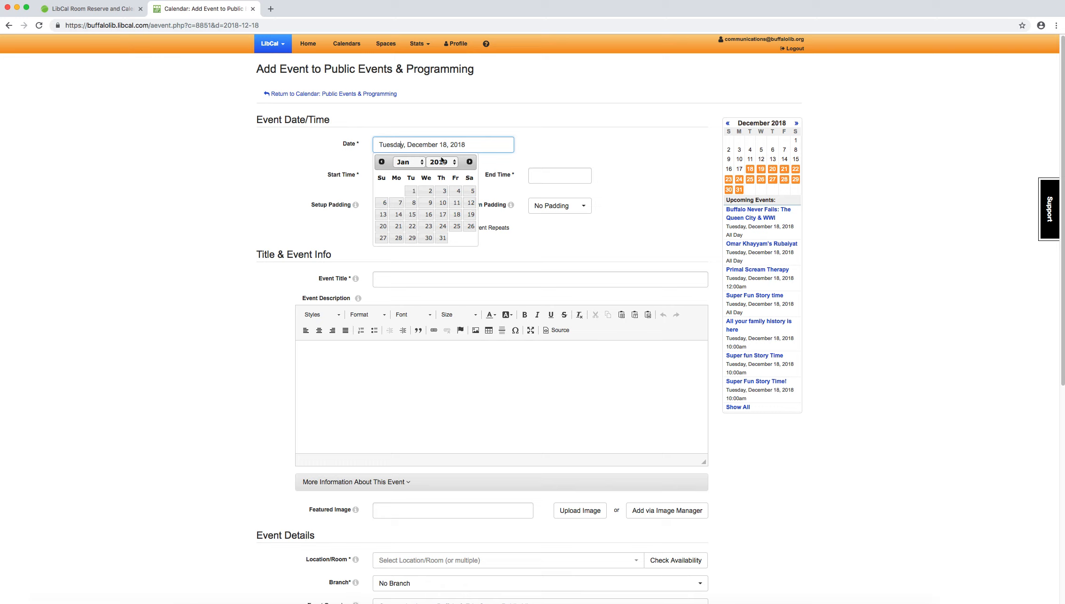
click(471, 202)
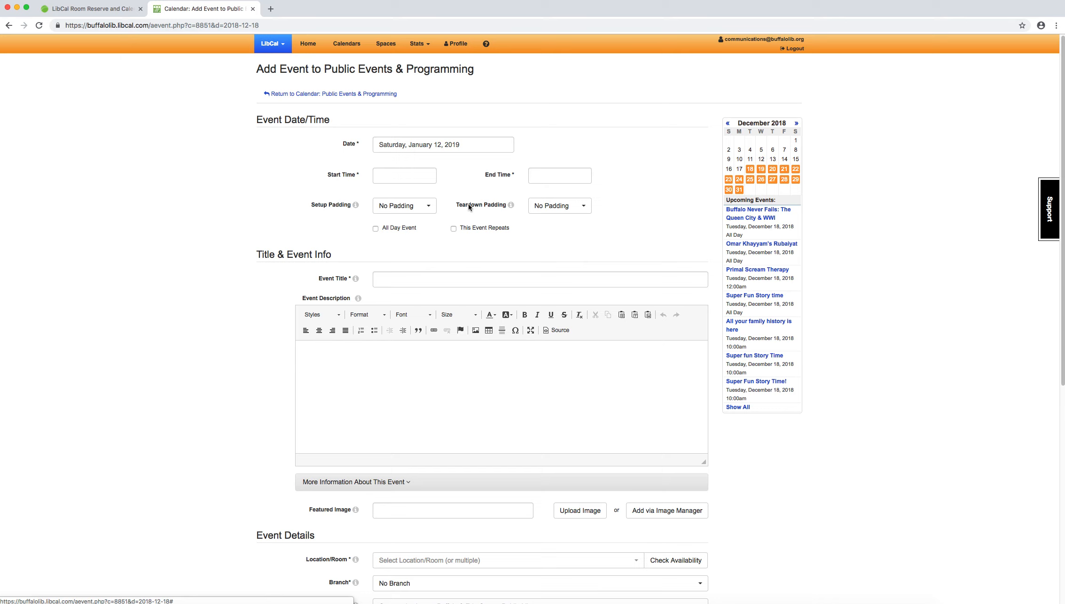
Step: Look at the years offered by the event's date picker and reselect January 12, 2019
click(431, 146)
click(445, 162)
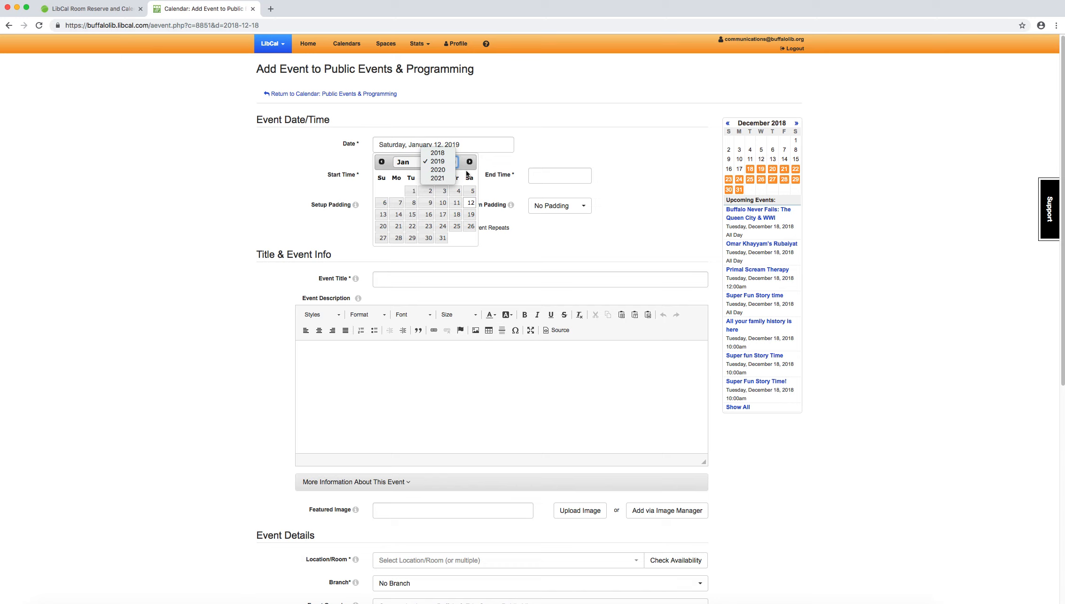
click(466, 170)
click(489, 143)
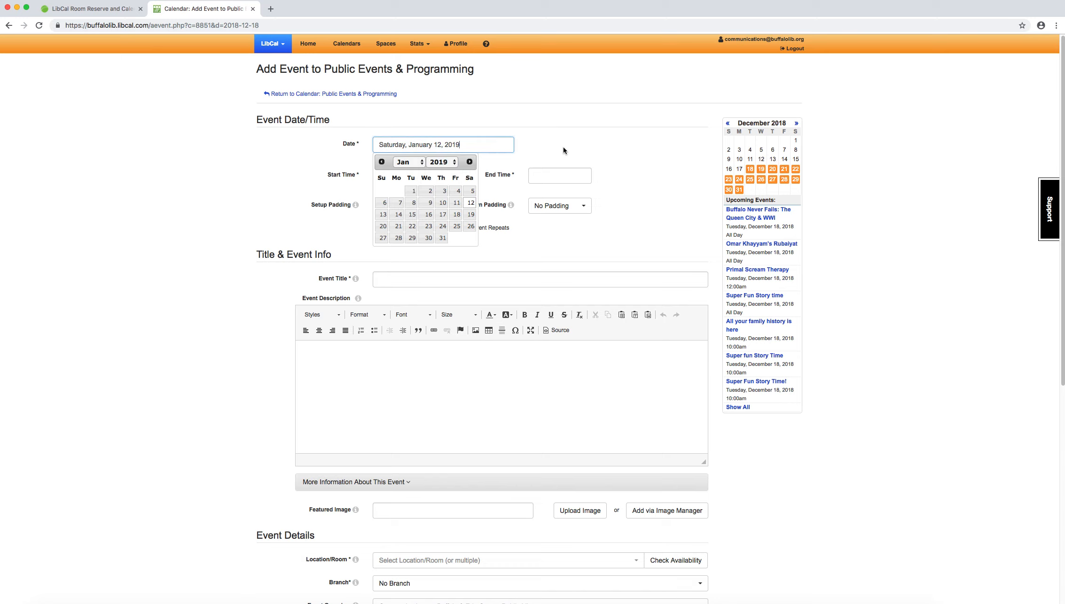
click(469, 204)
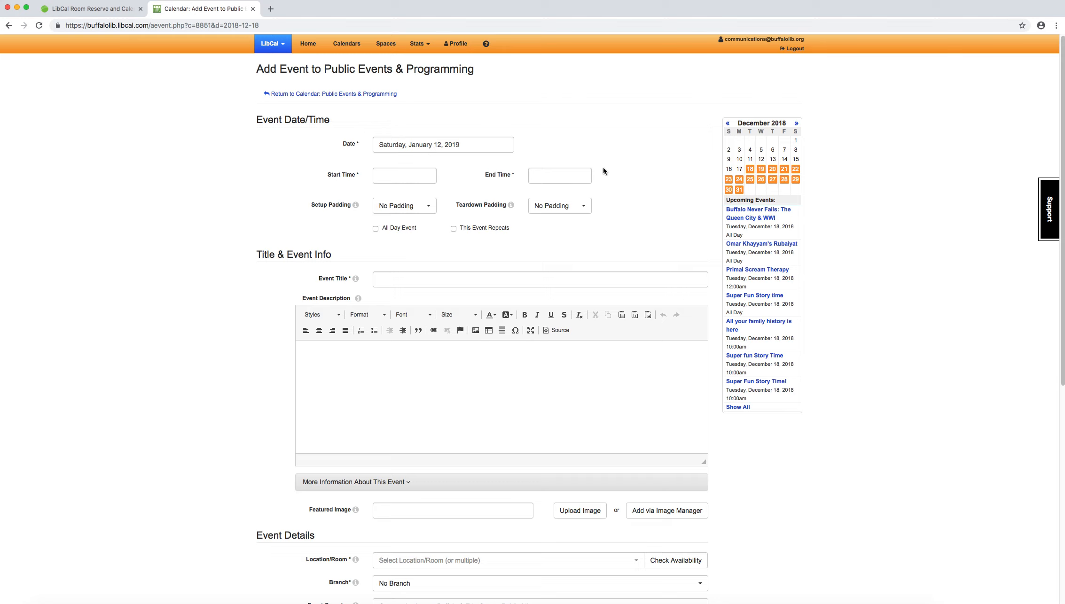
Step: Set the event's start time to 11:00am and its end time to 3:30pm
click(386, 178)
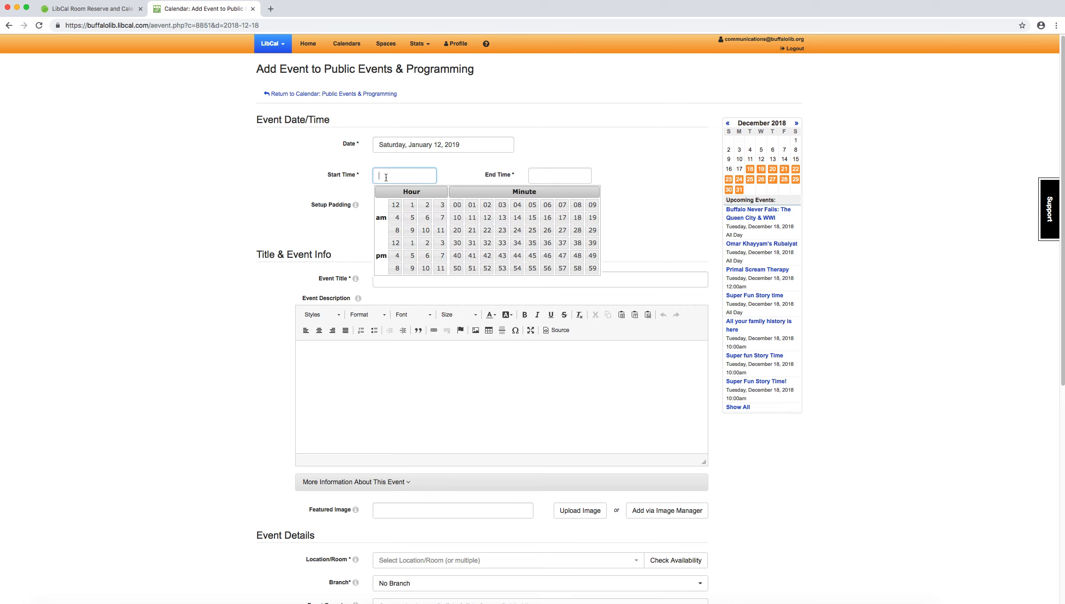
click(442, 235)
click(573, 173)
click(598, 243)
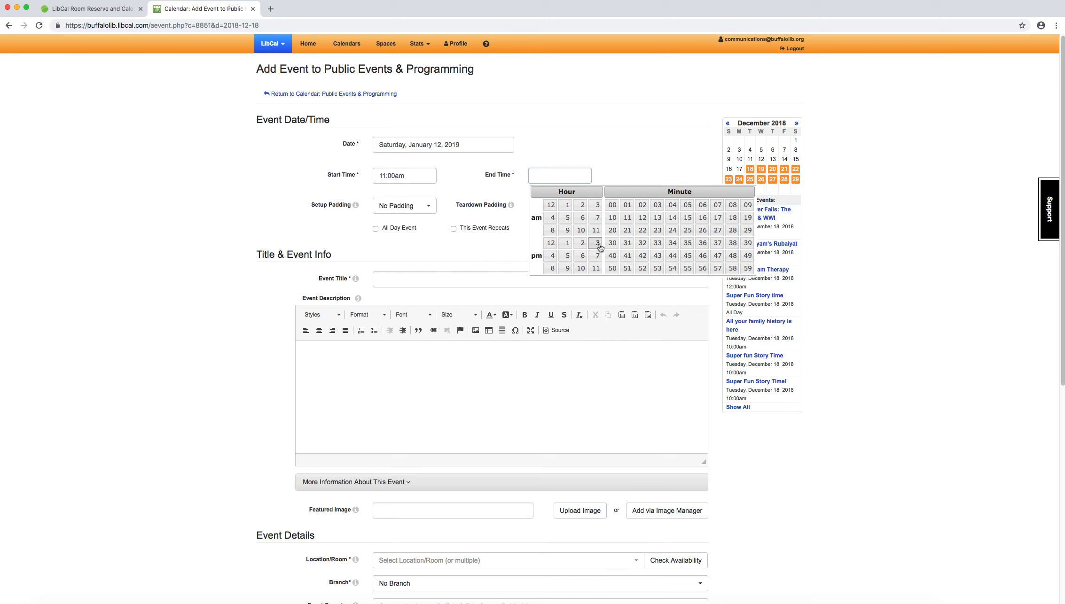
click(615, 244)
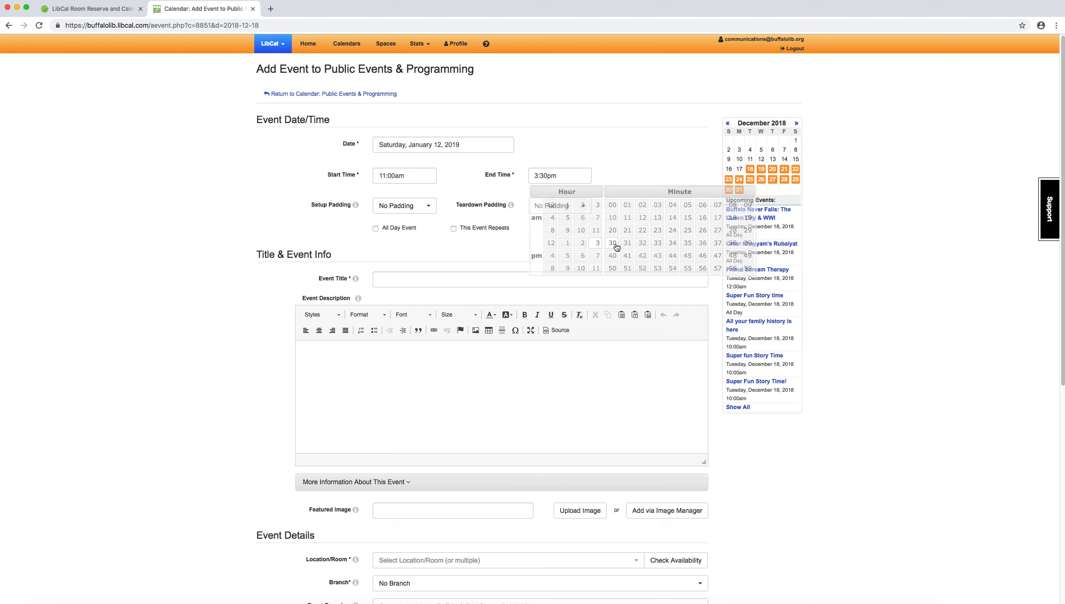
Step: Look at the am and pm hour choices available for the event's start time
click(414, 175)
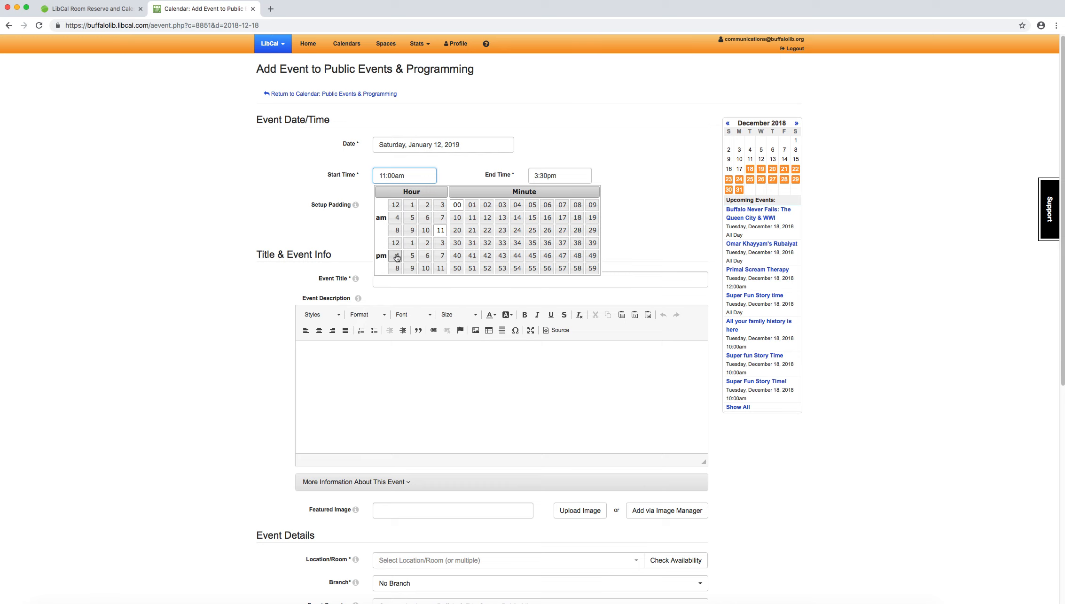
click(292, 191)
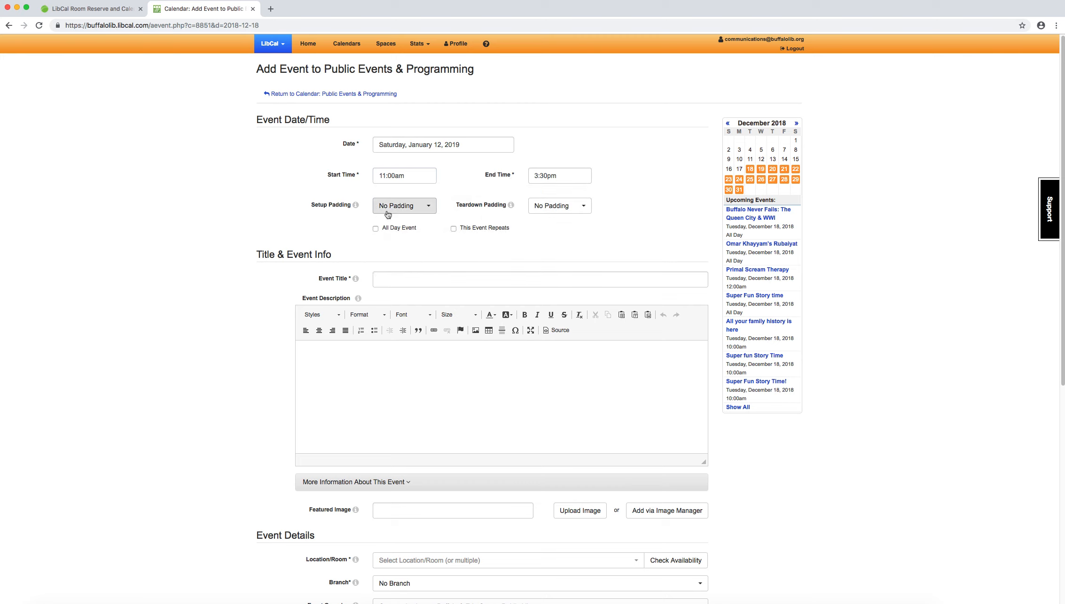
mouse_move(508, 206)
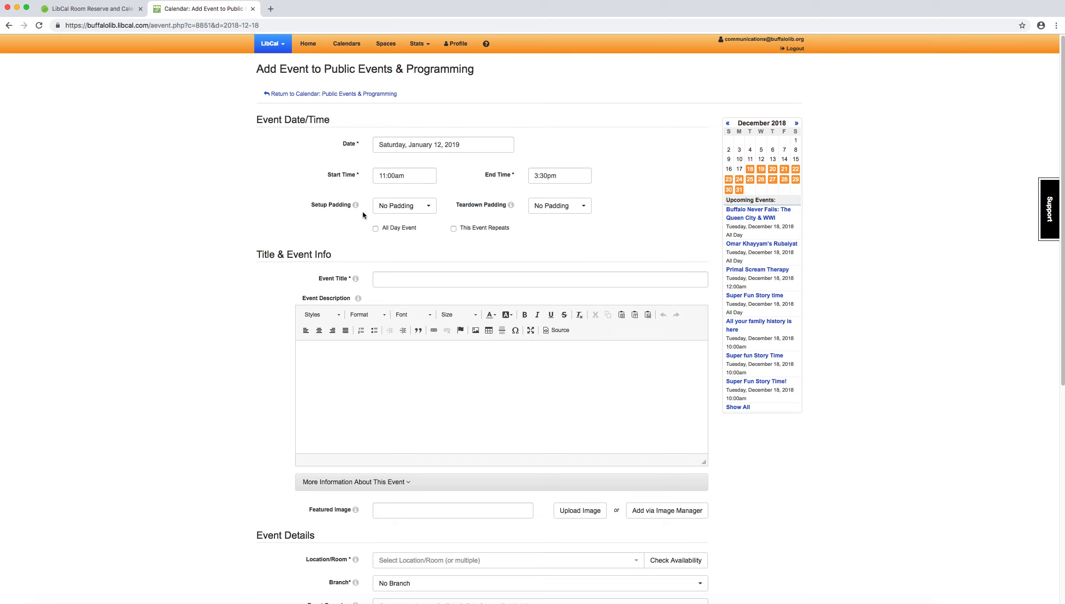
Step: Set the event's teardown padding to 30 minutes
click(582, 205)
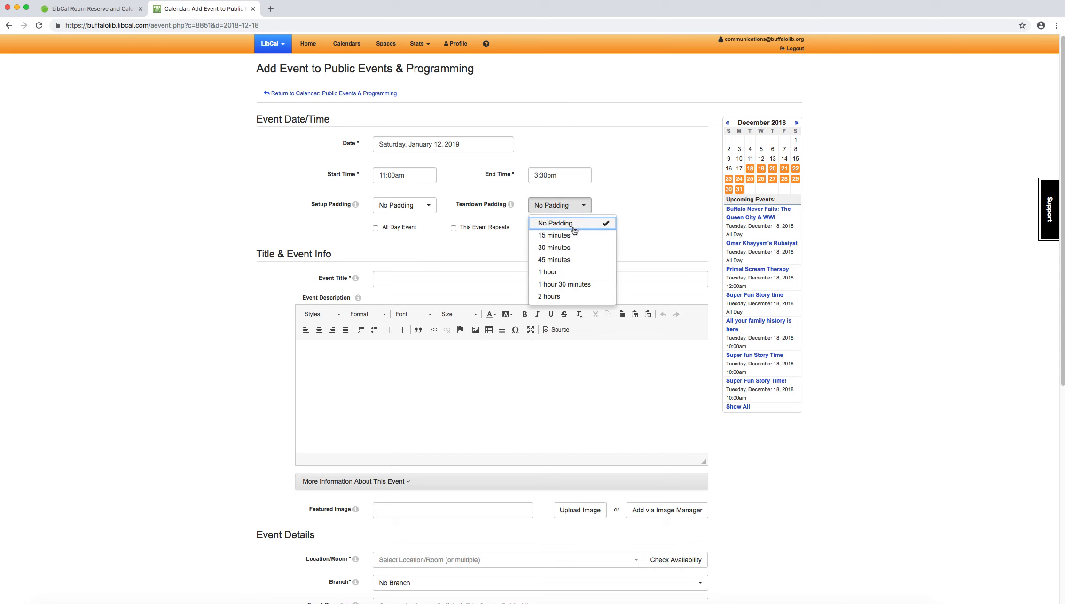
click(565, 251)
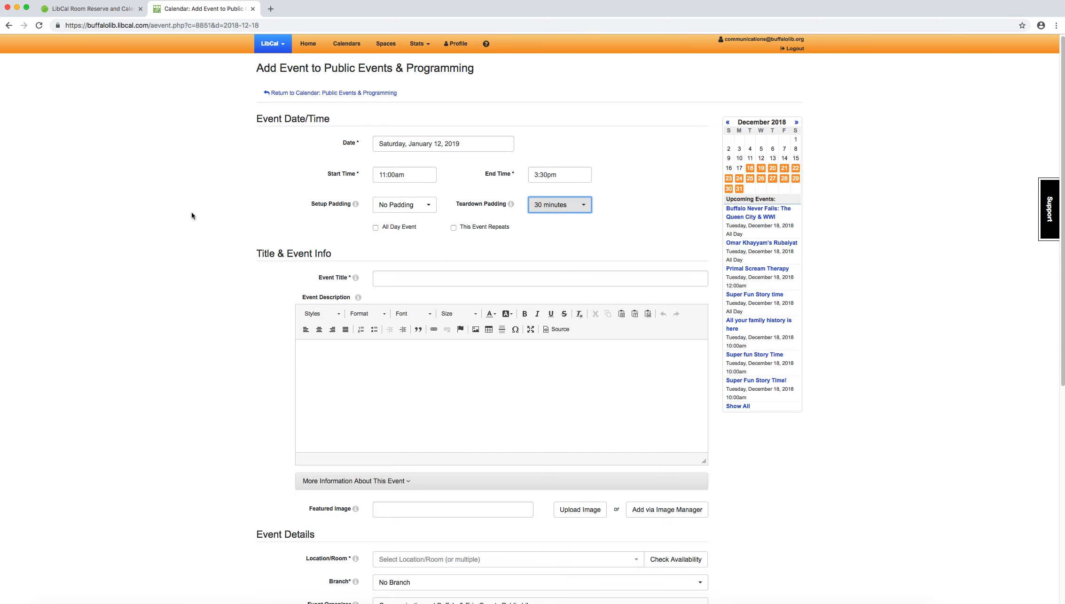
click(205, 212)
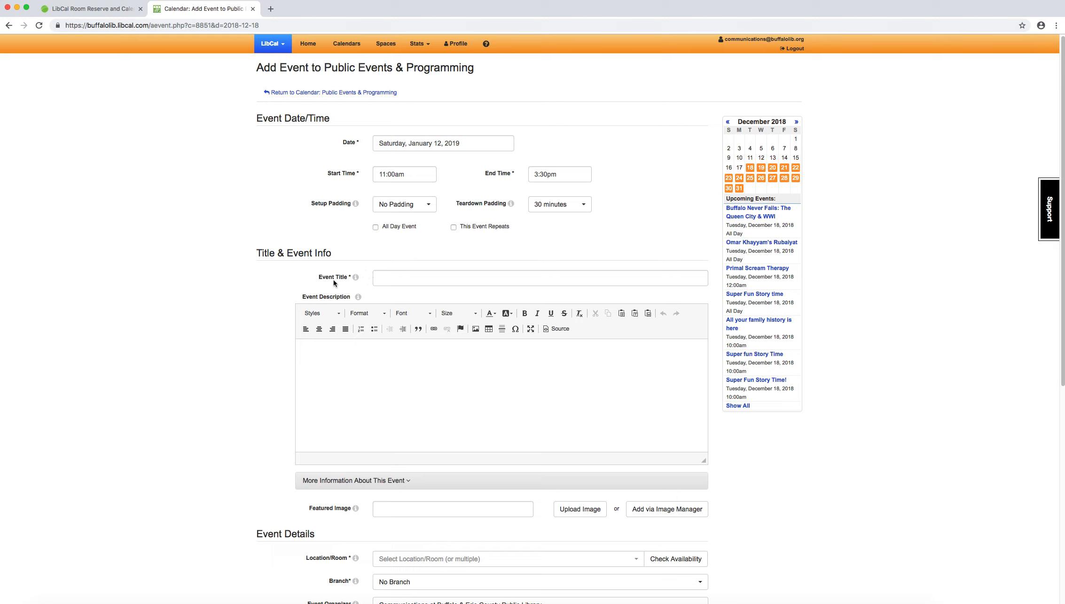
Step: Title the event "Glitter Glue and Construction Paper Fun!"
click(400, 279)
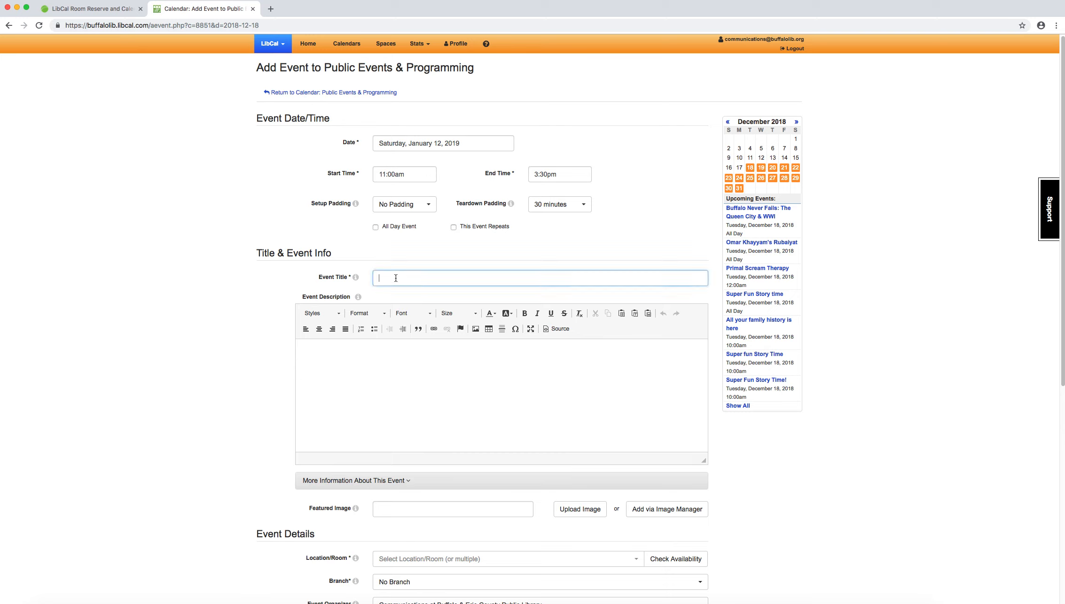
text(Glitter Glue and Construction Paper Fun!)
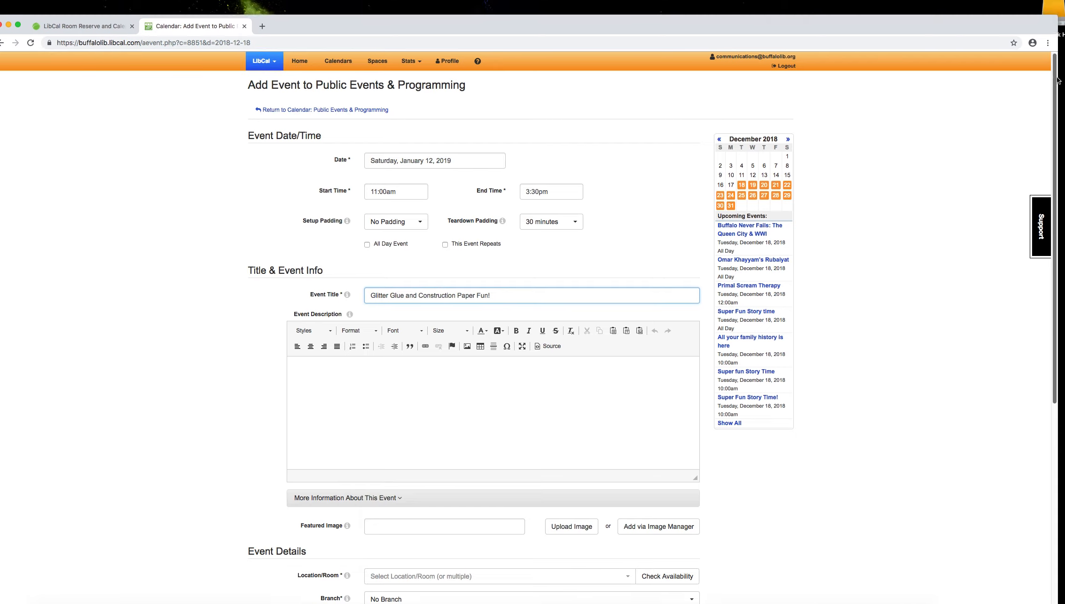
Step: Enter the event description "Come to the library and craft with us! We'll have plenty of glitter glue, construction paper, markers and more!"
scroll(610, 168, down, 5)
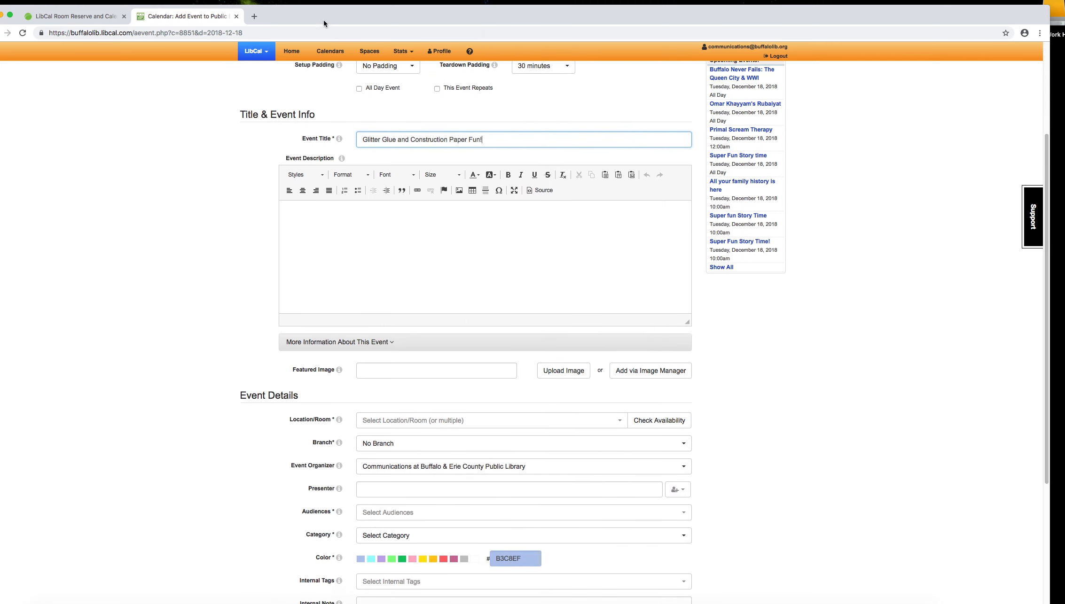
click(386, 194)
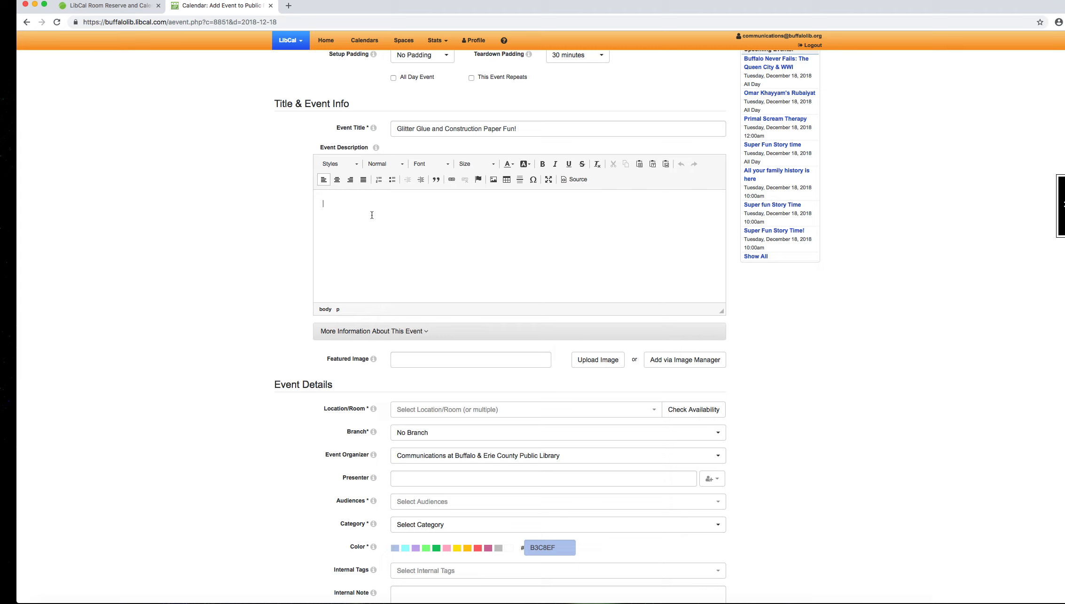
text(Come to the library and craft with us! We'll have )
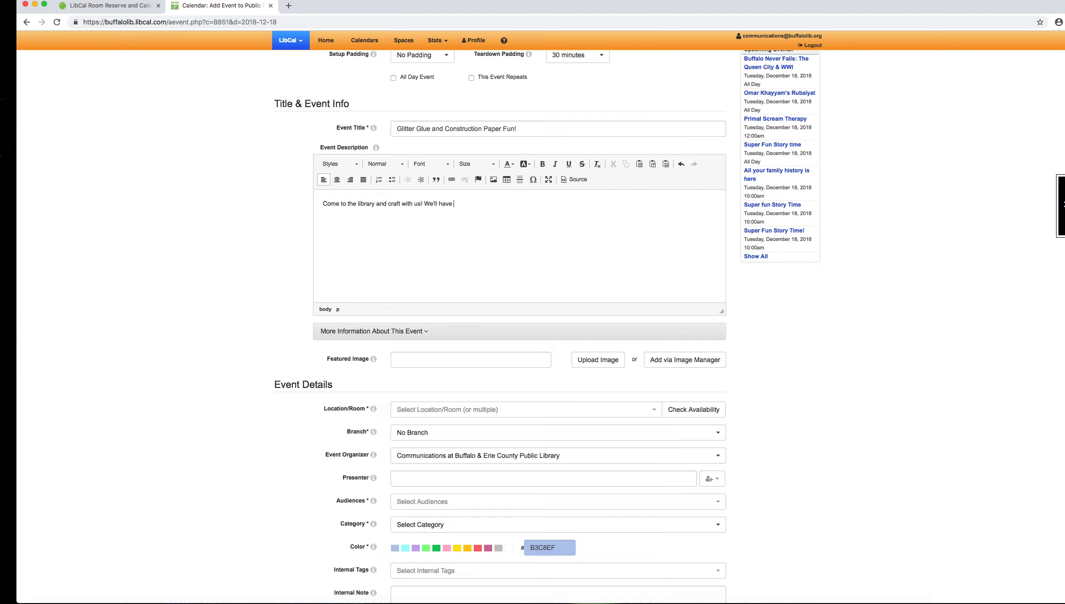
text(plenty of glitter glue, construction paper, markers and more)
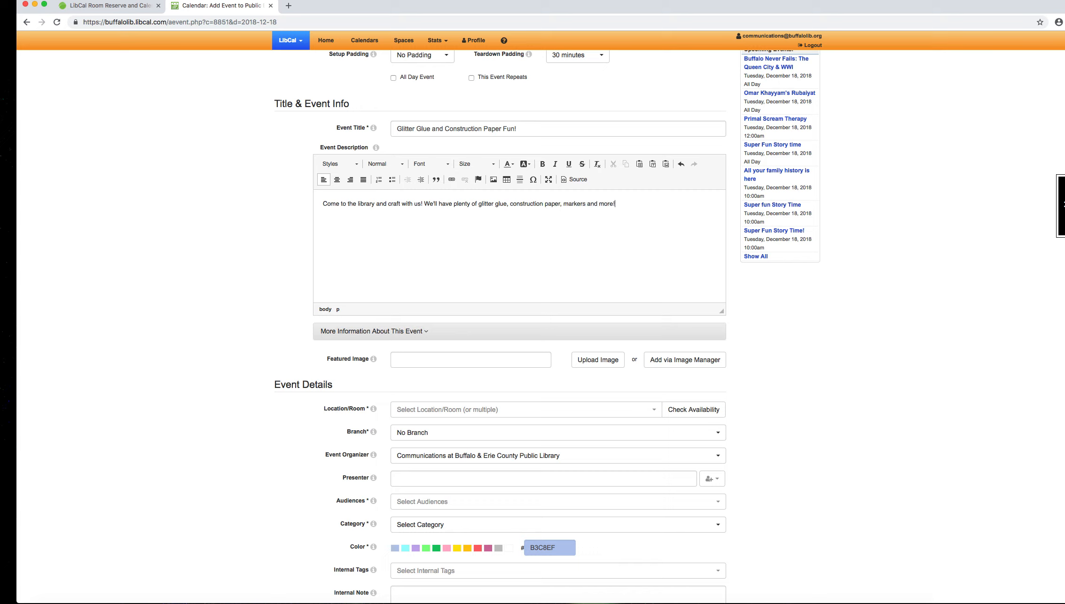
text(! FREE A)
Step: Finish the event description with "FREE & open to the public." and expand the section for more information about the event
key(BackSpace)
key(BackSpace)
key(BackSpace)
text(E & open to the public.)
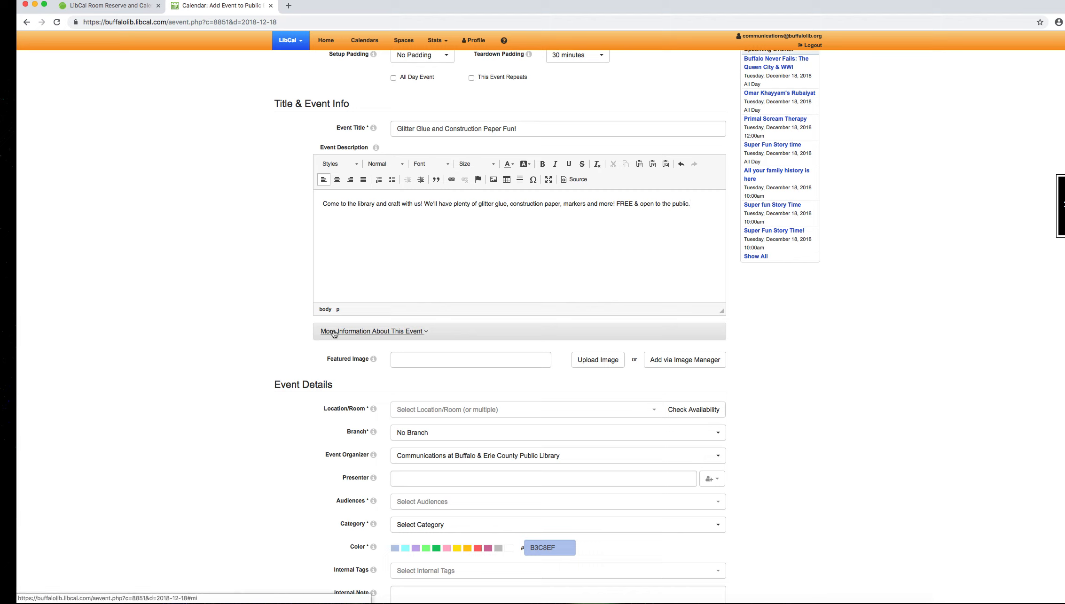
click(373, 332)
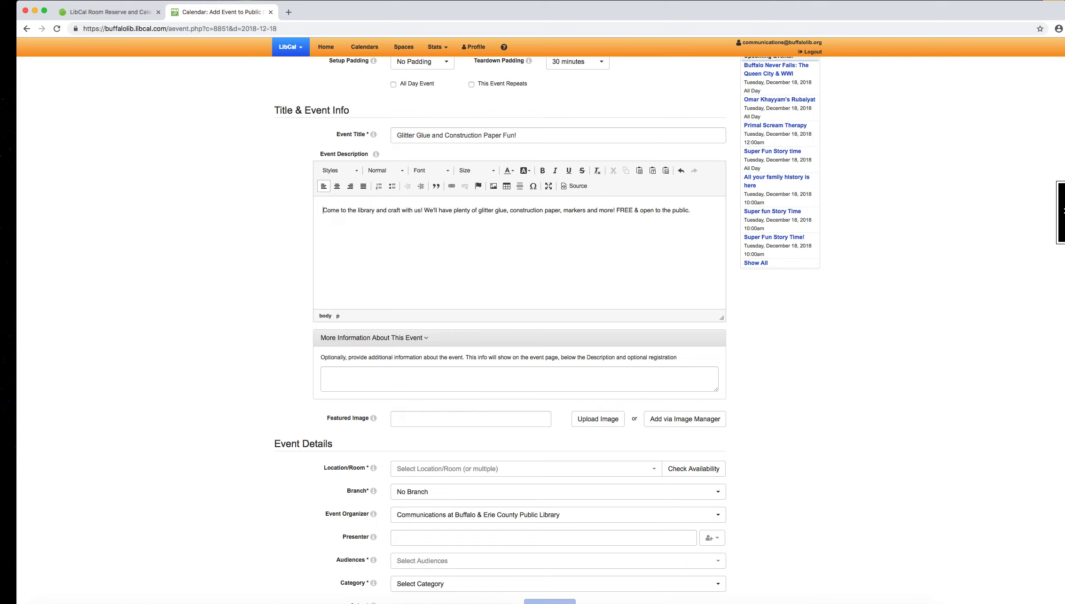
Step: Add IMG_0084.JPG from the Children's Events folder of the shared image library as the event's featured image
scroll(1054, 240, down, 5)
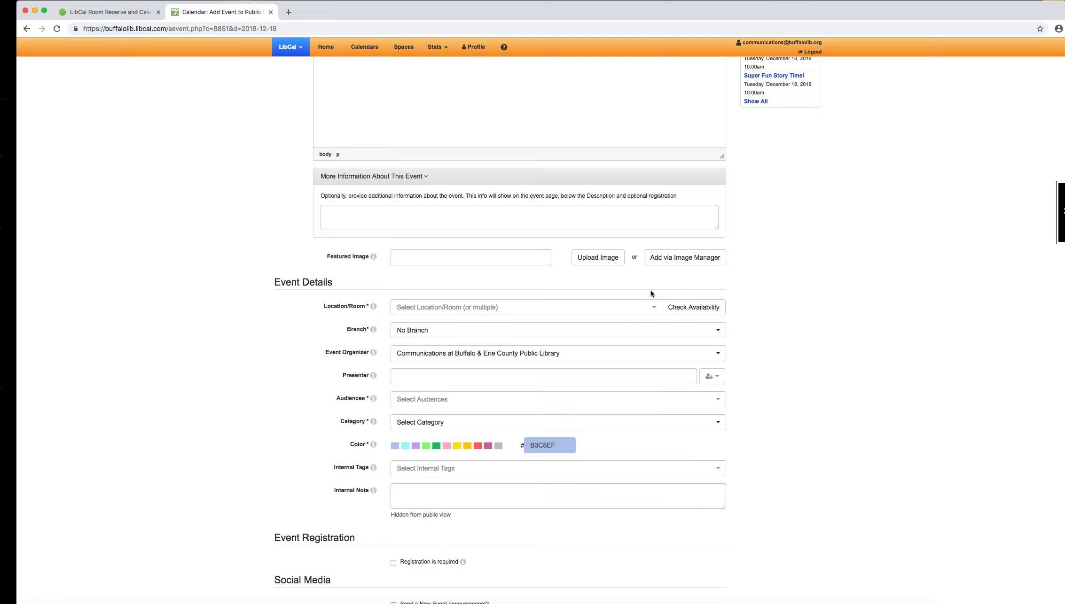
click(682, 261)
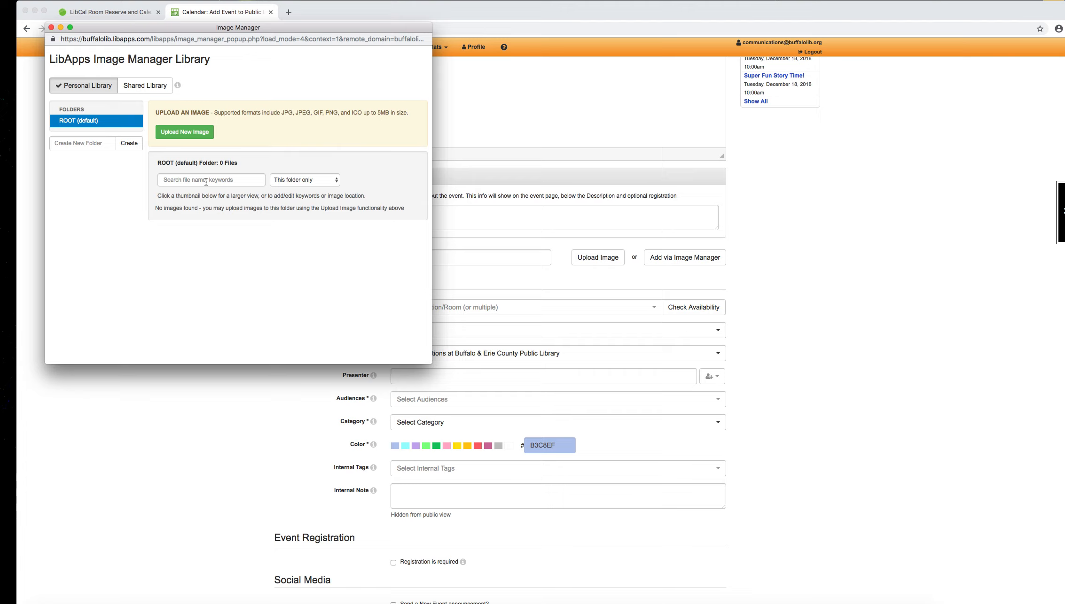
click(145, 92)
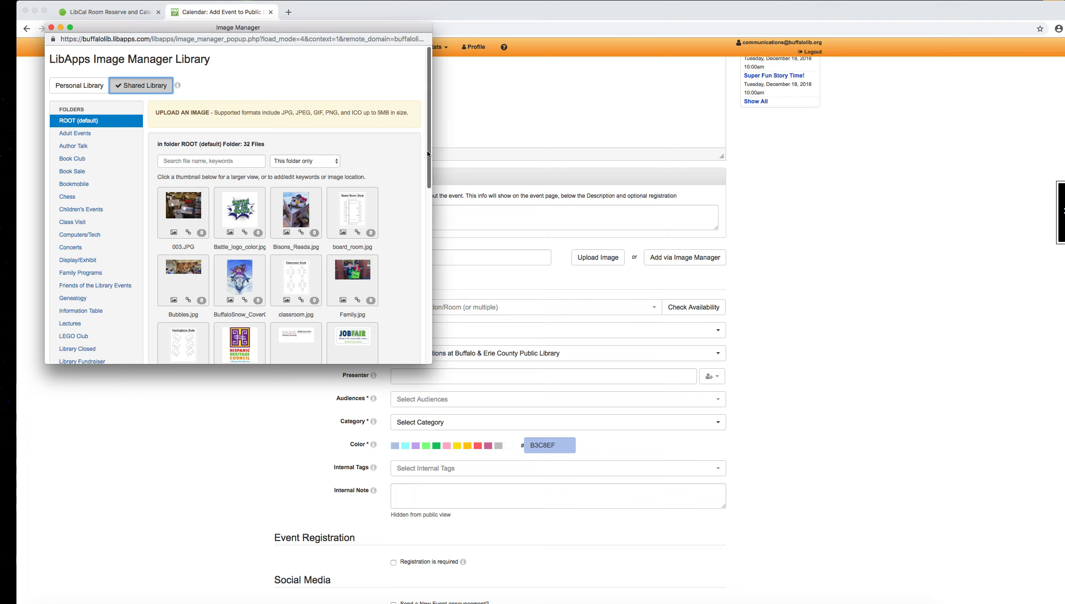
scroll(430, 149, down, 3)
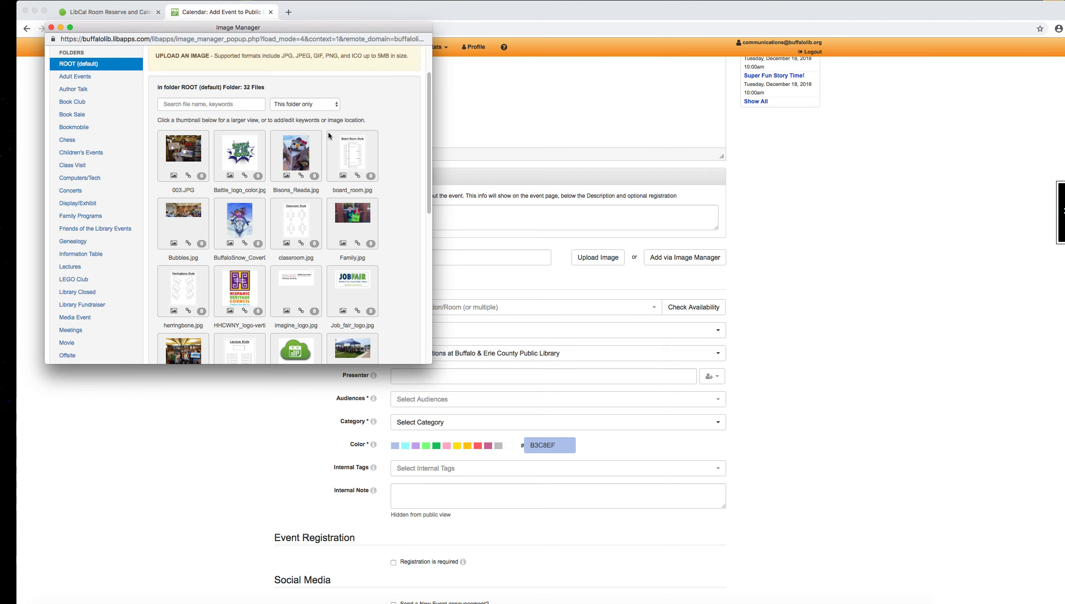
drag(430, 128, 406, 262)
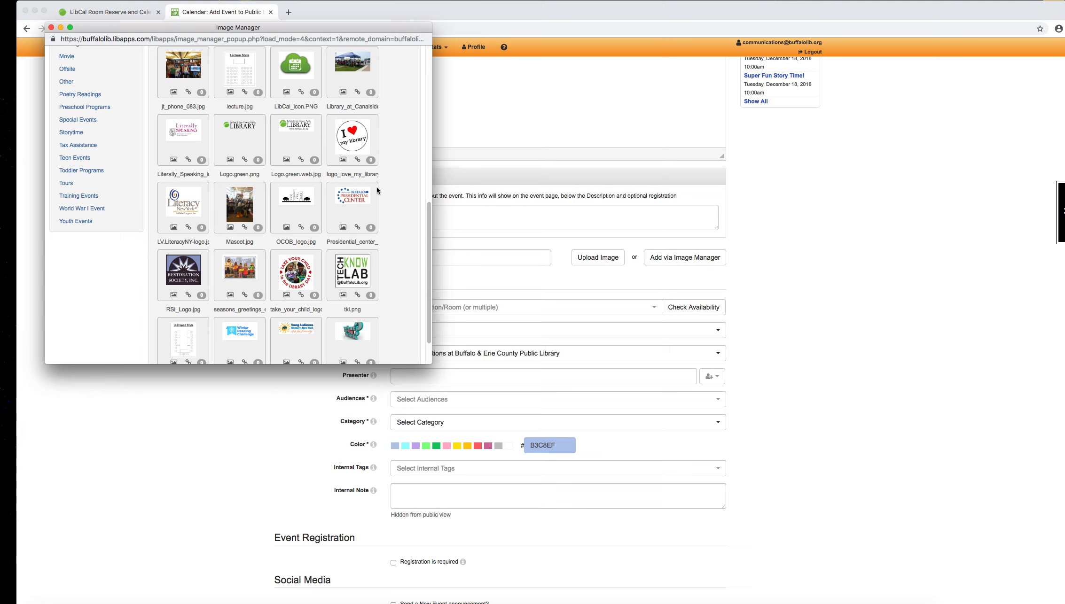
scroll(426, 216, down, 2)
scroll(407, 64, up, 10)
scroll(404, 85, down, 3)
scroll(402, 110, up, 1)
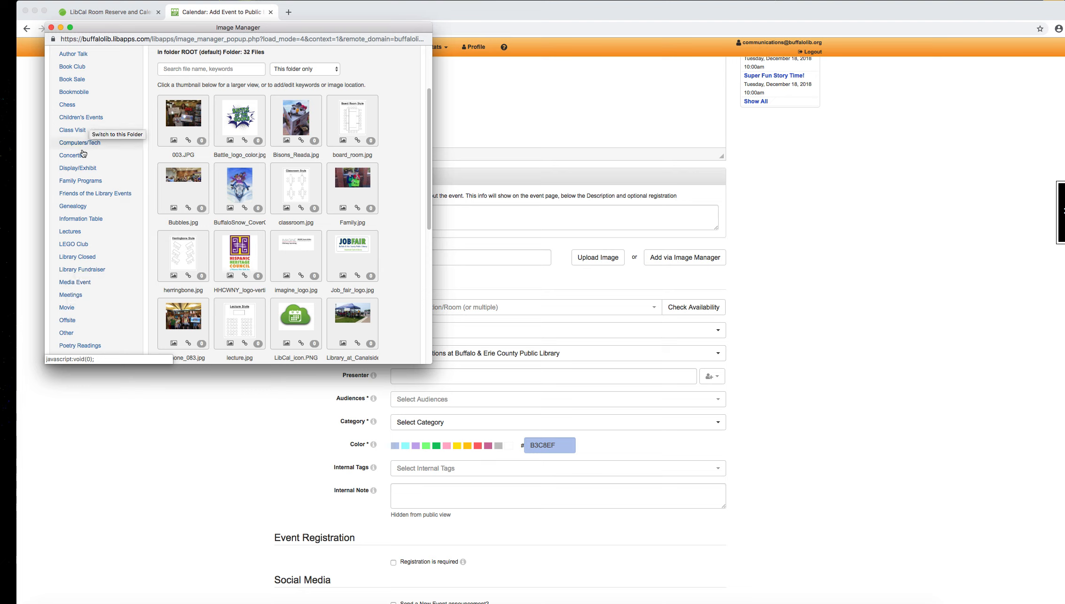
click(81, 120)
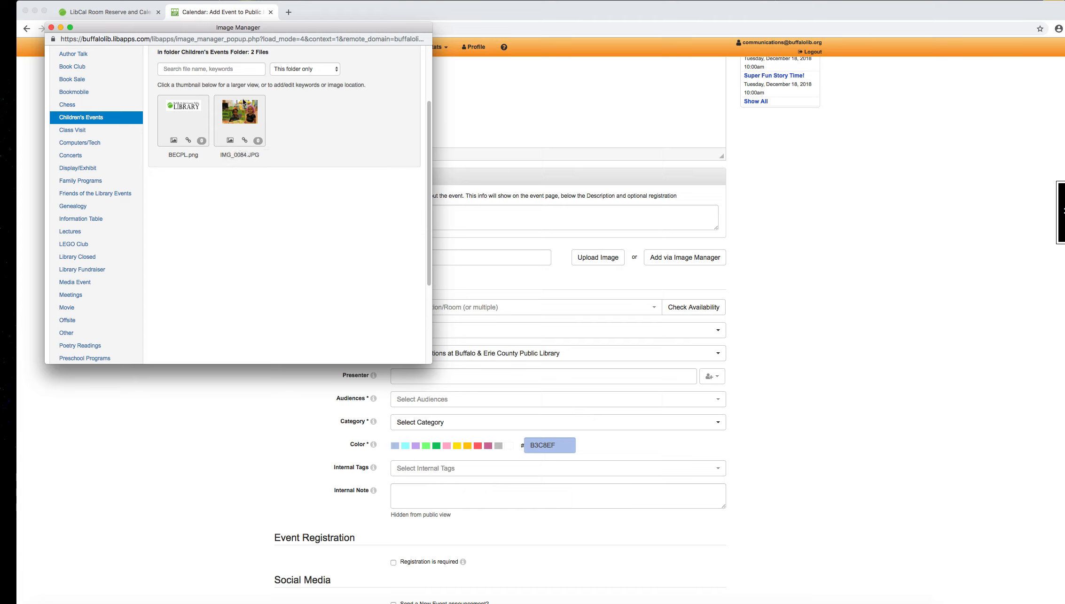
click(230, 141)
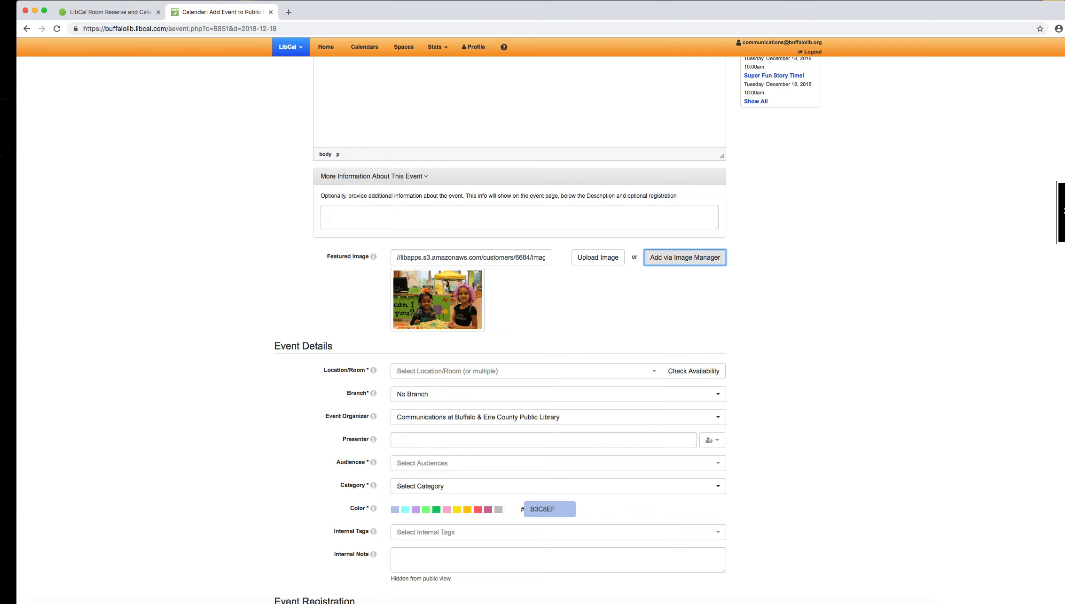
Step: Look at the available locations and rooms and set the event's location to No Location
scroll(1057, 360, down, 5)
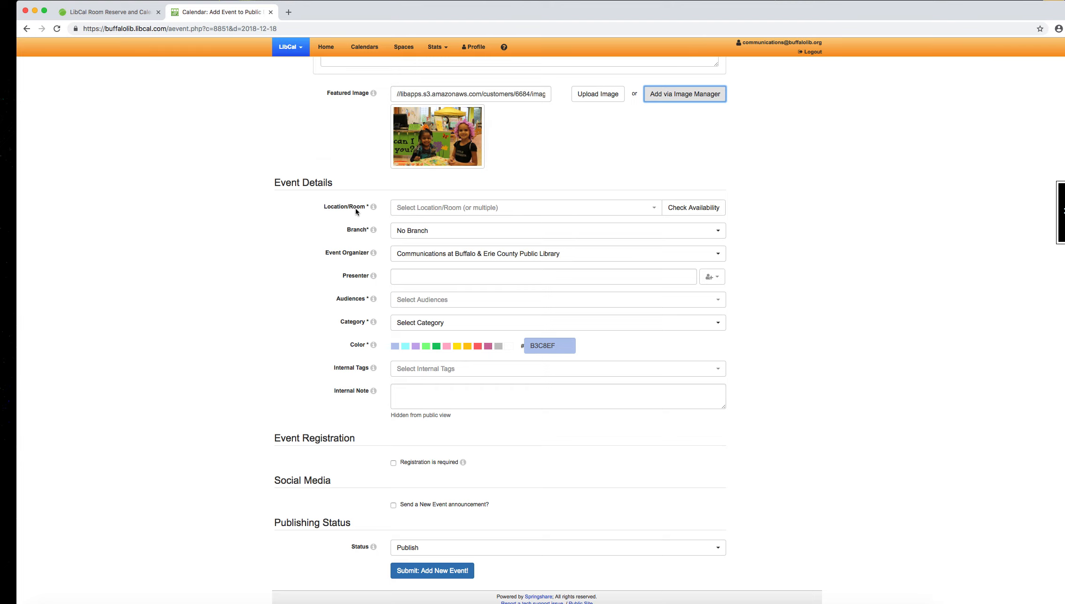
click(423, 208)
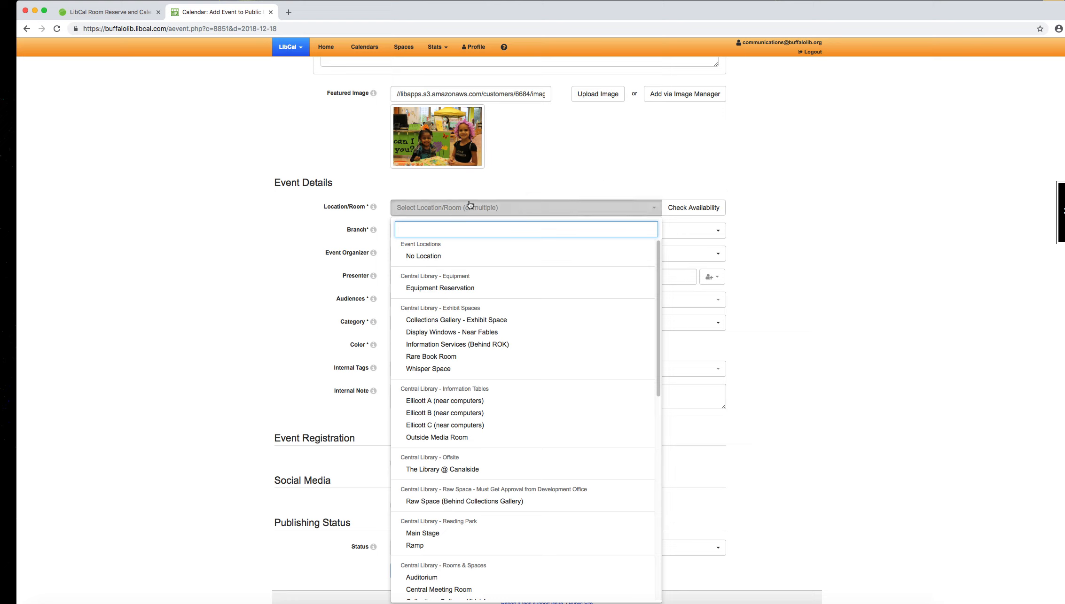
click(512, 199)
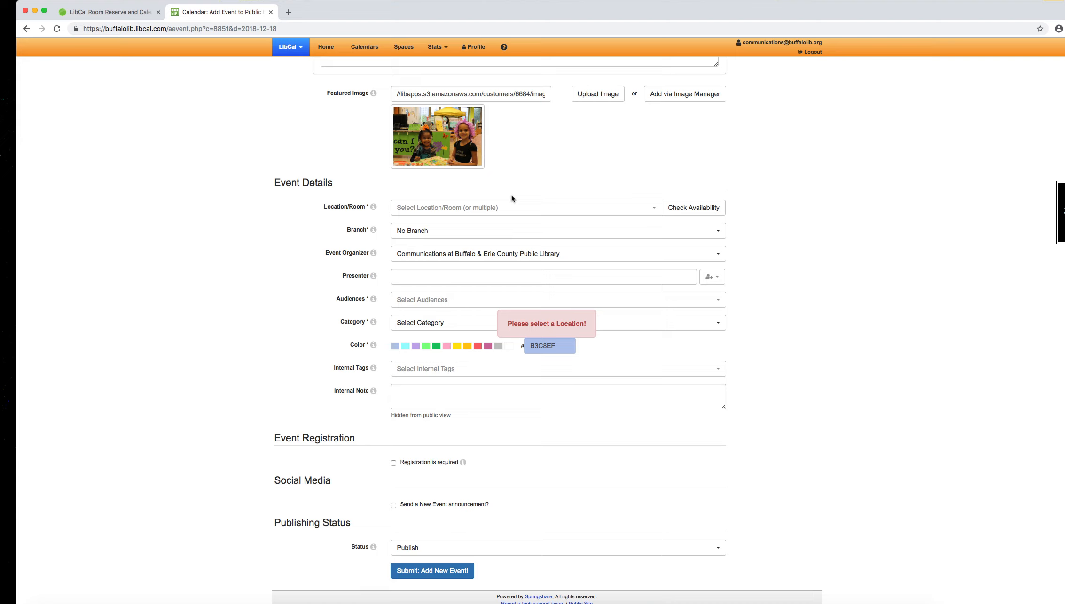
click(469, 214)
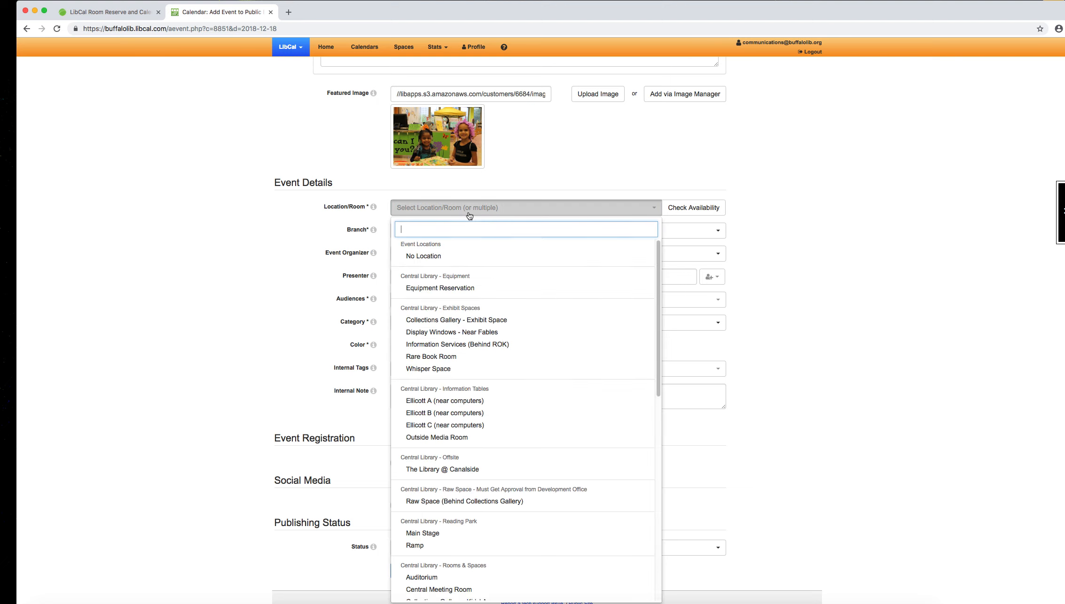
click(445, 257)
click(337, 242)
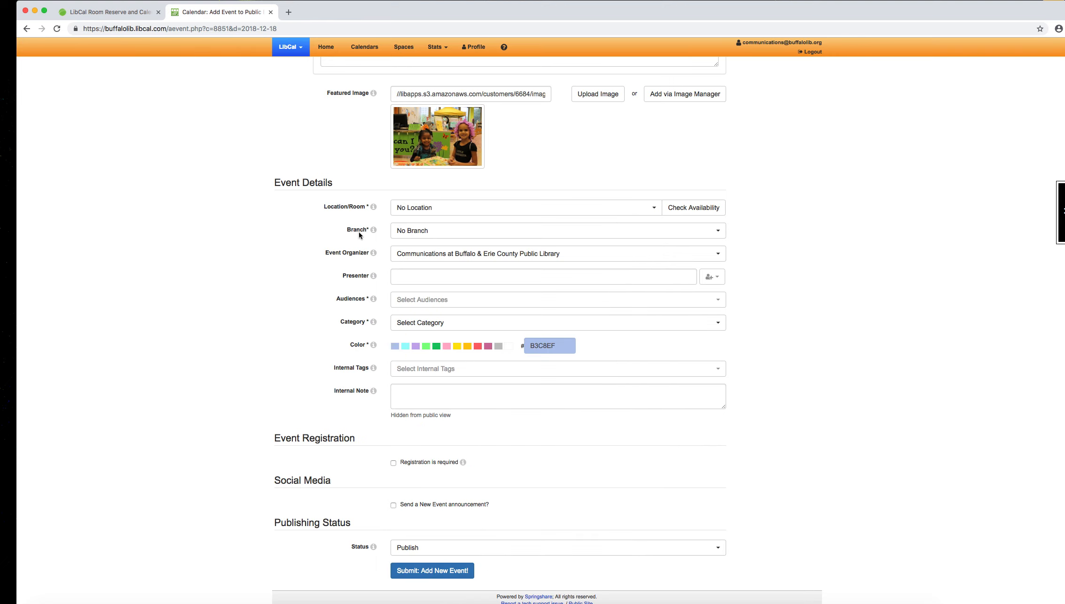
Step: Set the event's branch to Central Library and place the cursor in the Presenter field
click(455, 236)
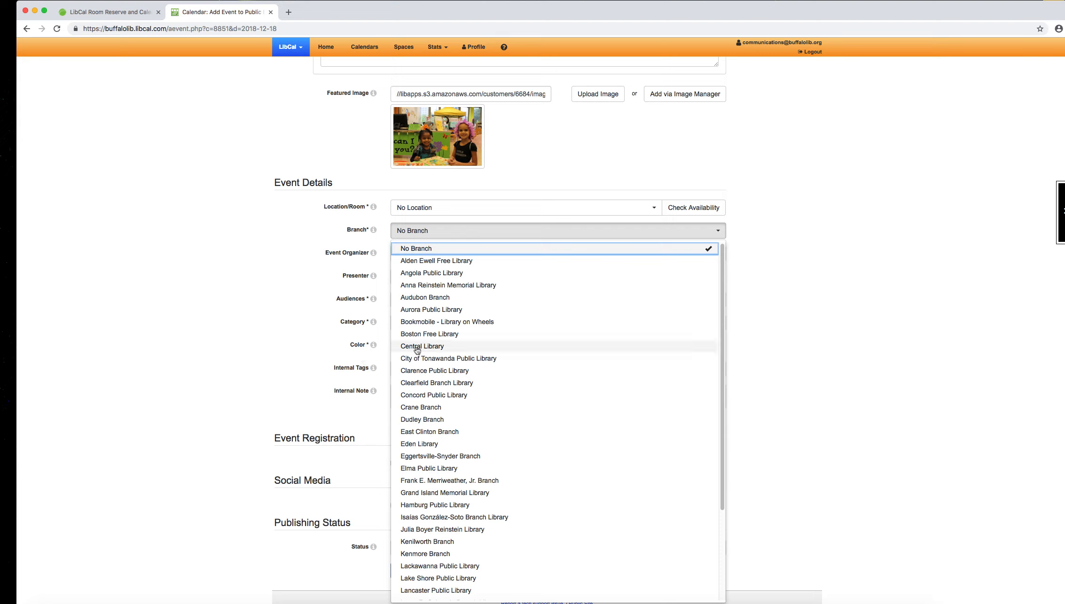
click(448, 350)
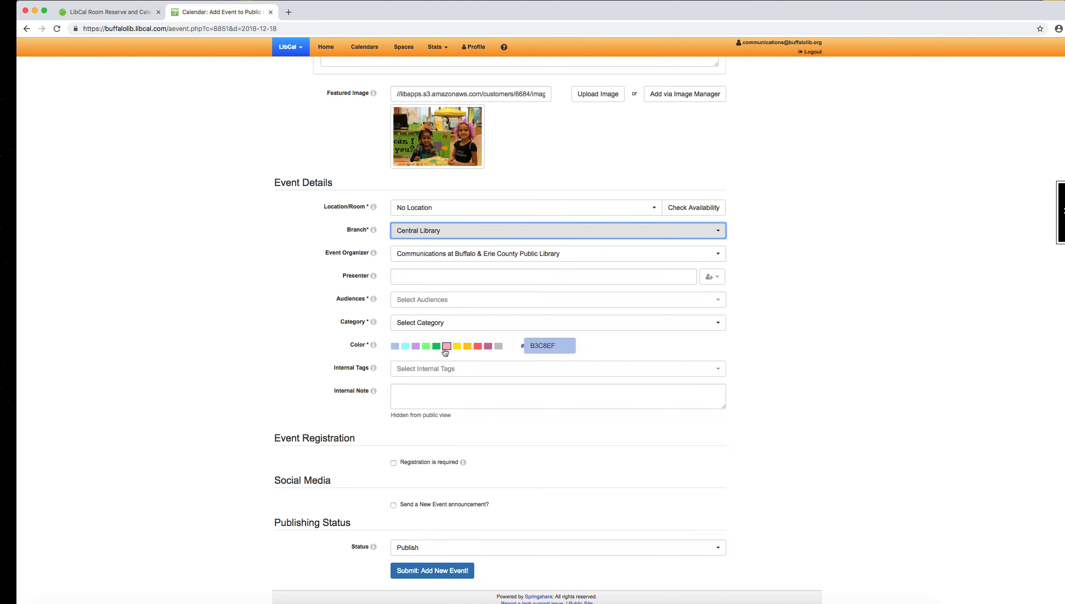
click(316, 275)
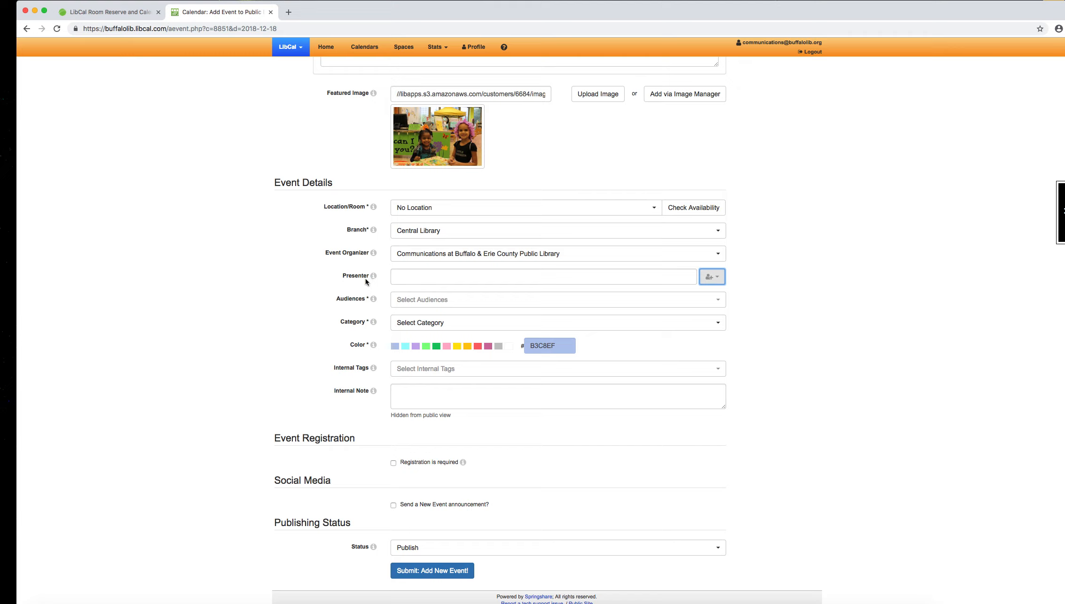
click(398, 277)
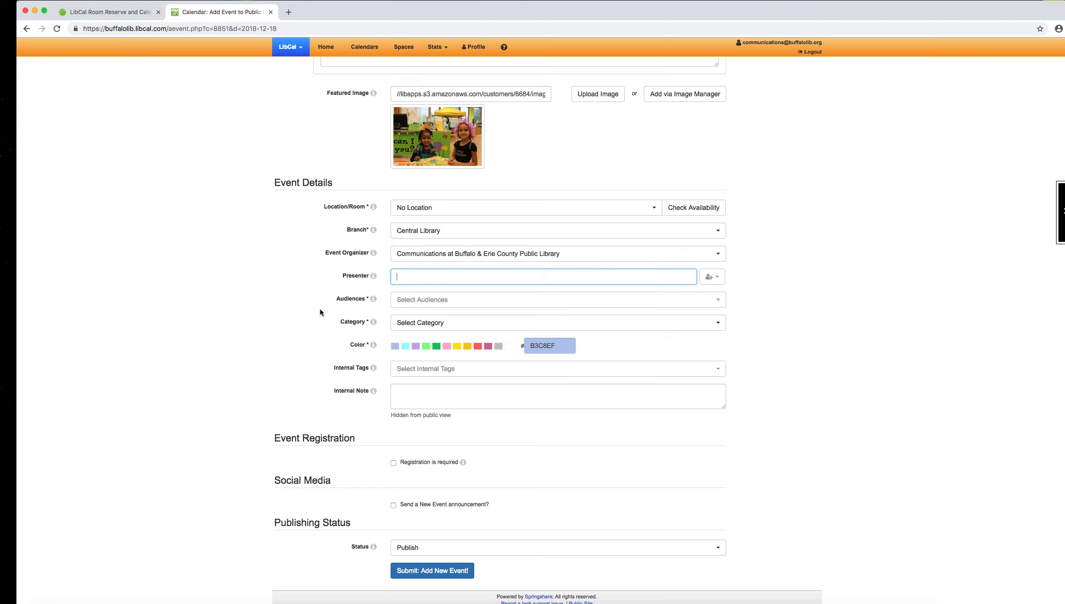
Step: Select Child, Preschool, Toddler and All Ages as the event's audiences
click(452, 300)
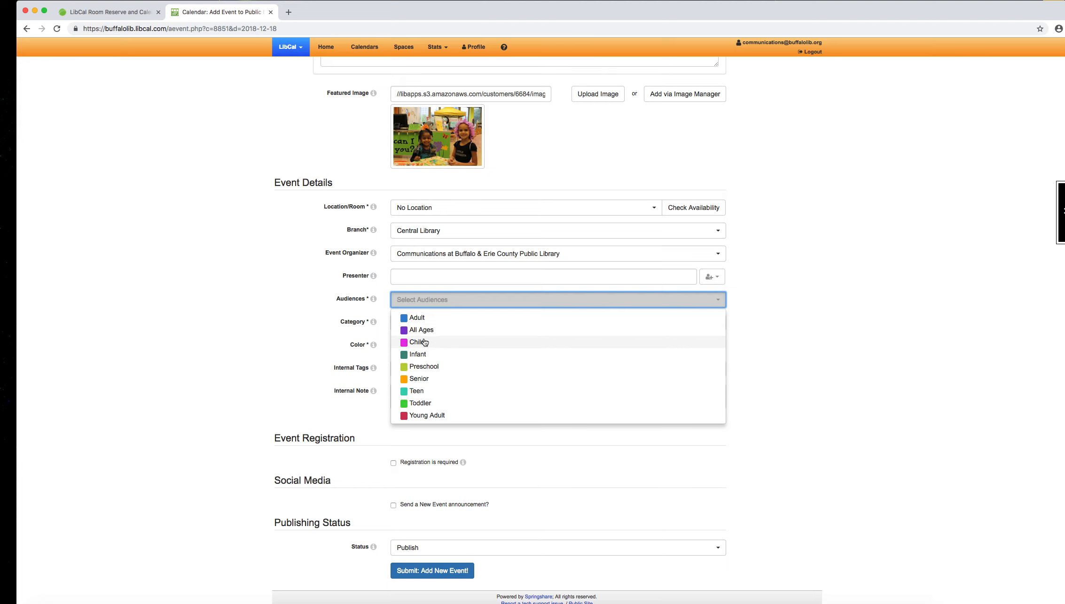
click(442, 343)
click(422, 367)
click(428, 403)
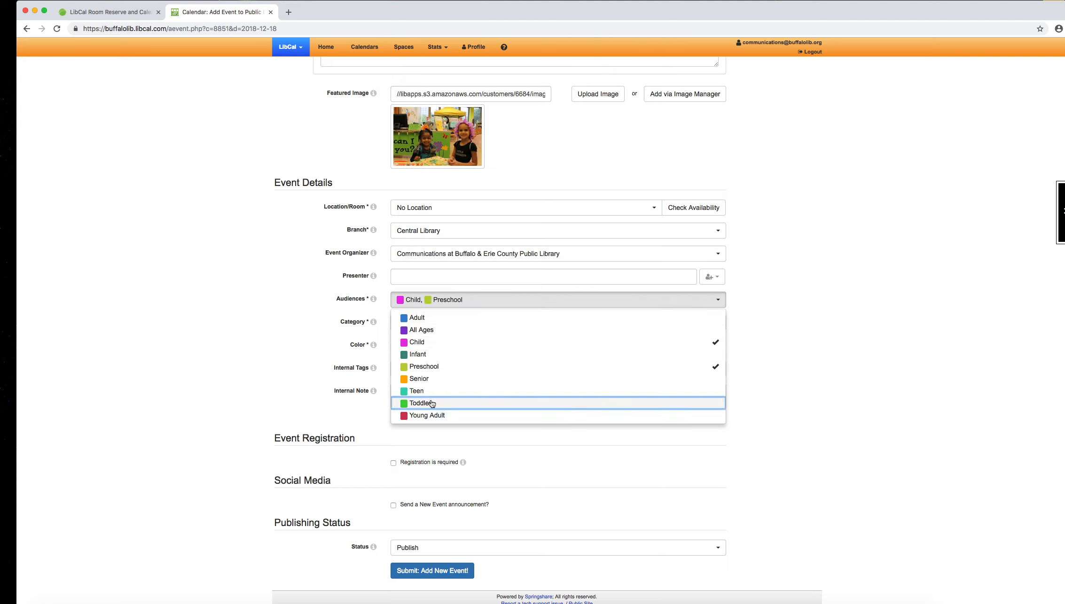
click(435, 332)
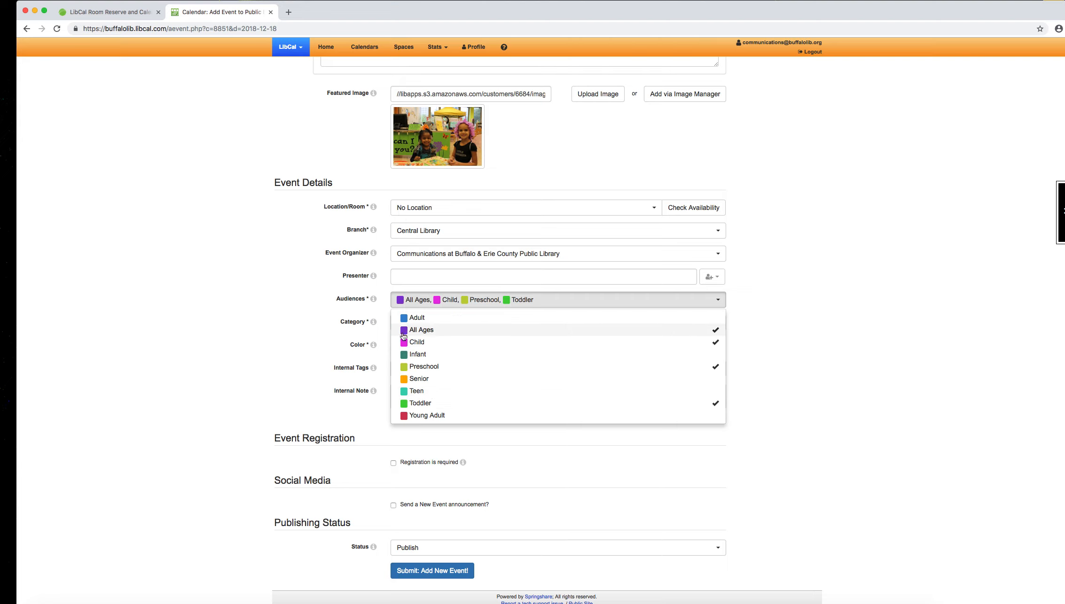
click(248, 319)
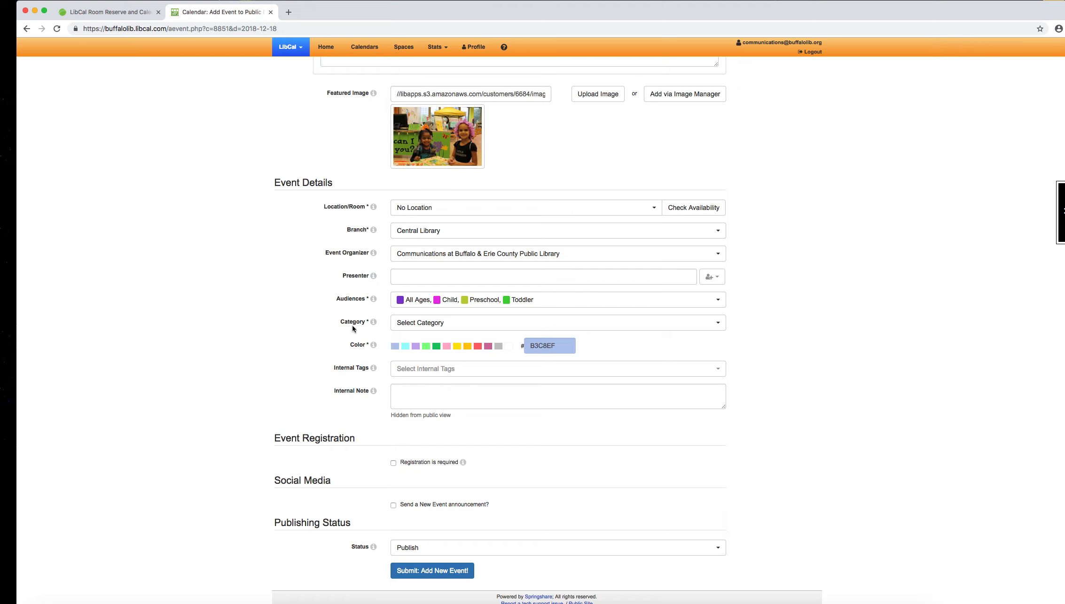
Step: Look at the available event categories and reopen the list of audience choices
click(451, 325)
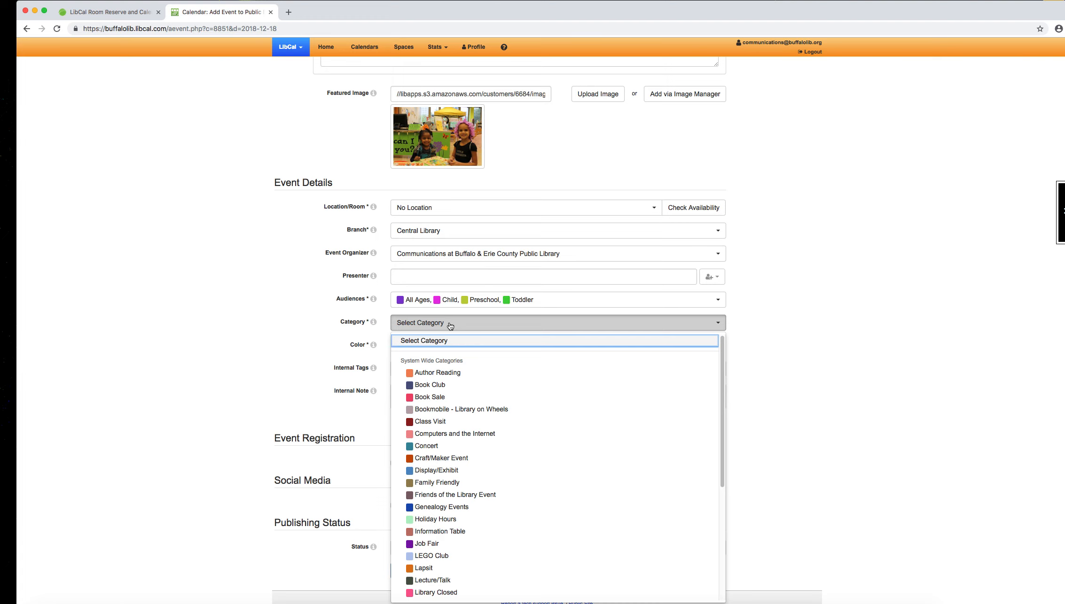
click(238, 316)
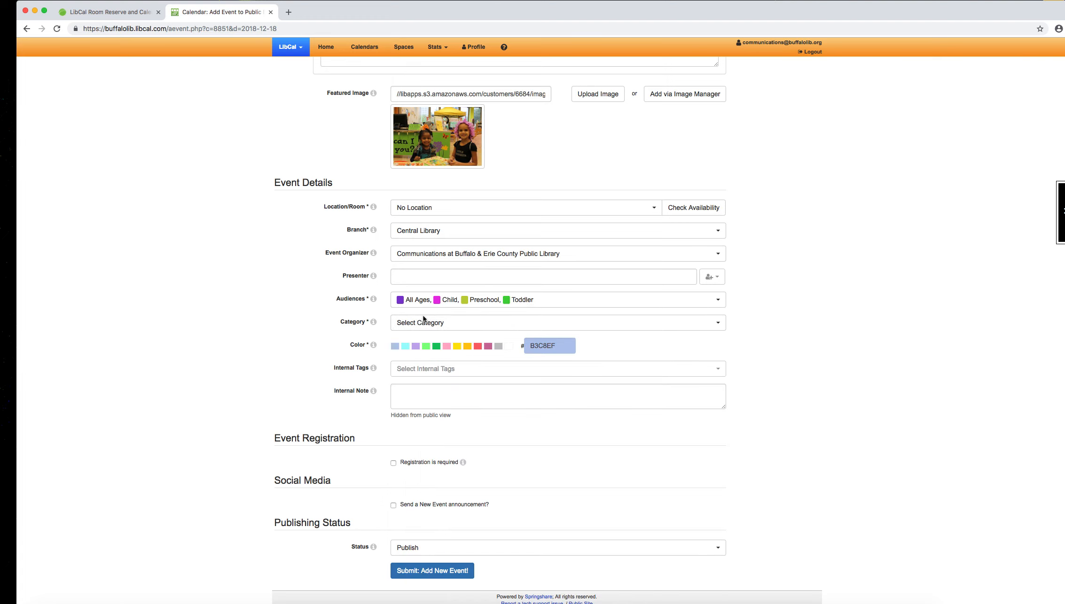
click(554, 300)
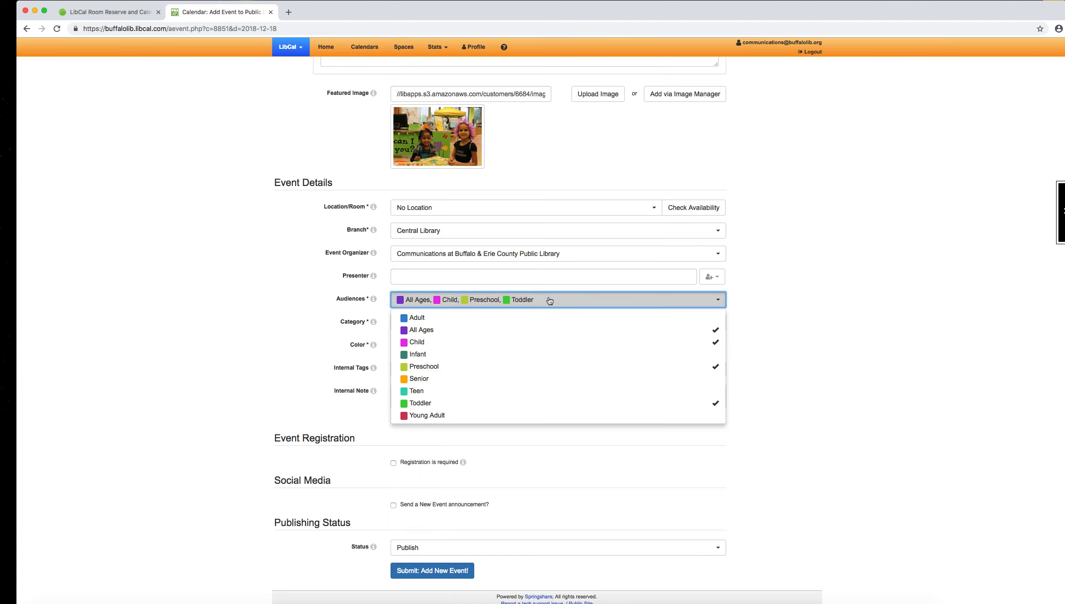
click(516, 361)
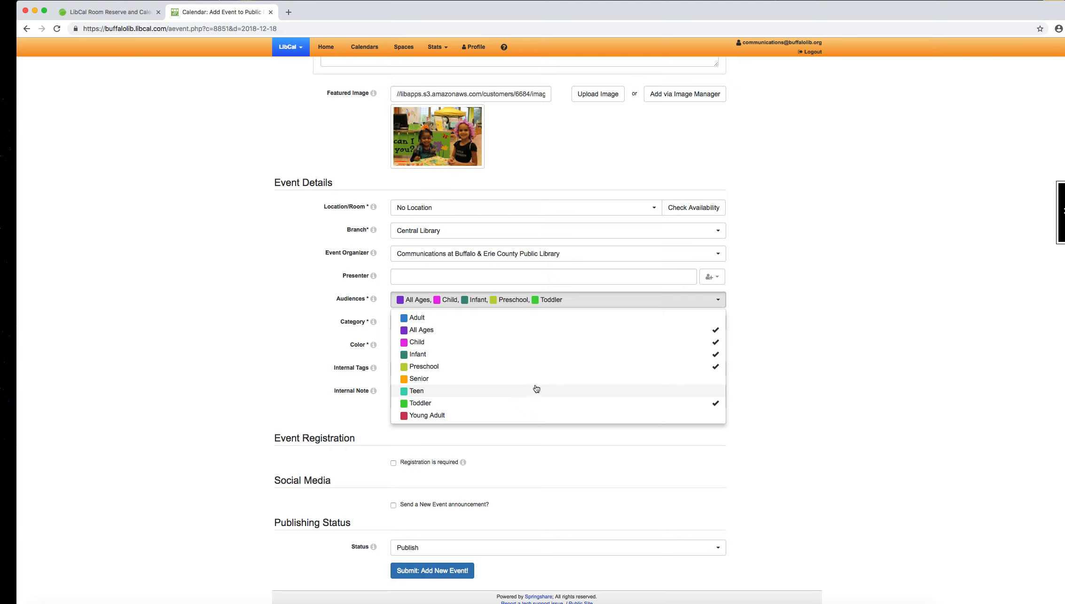
click(431, 359)
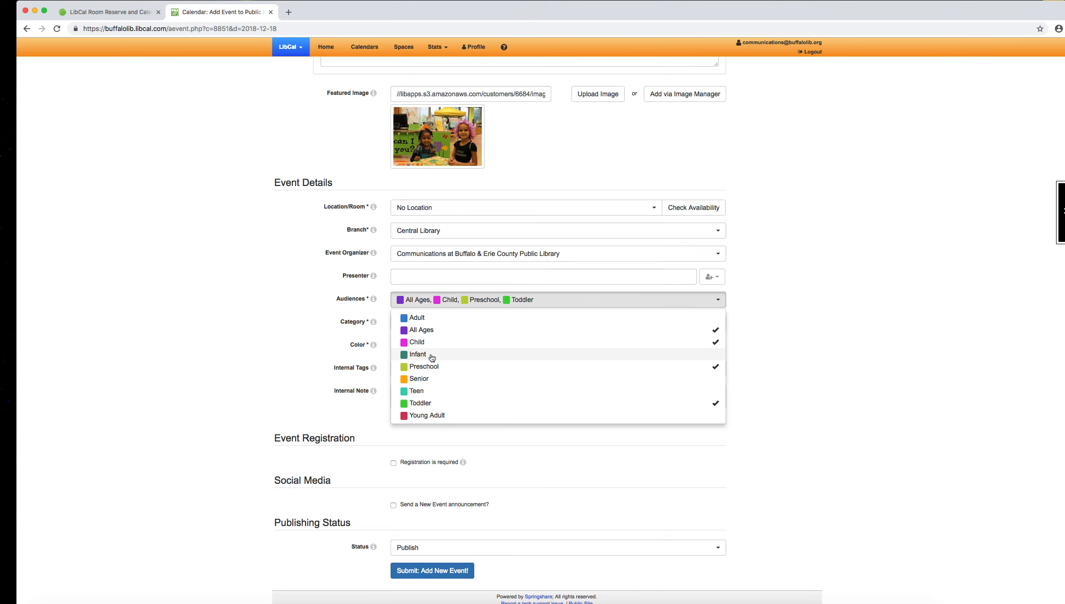
click(269, 334)
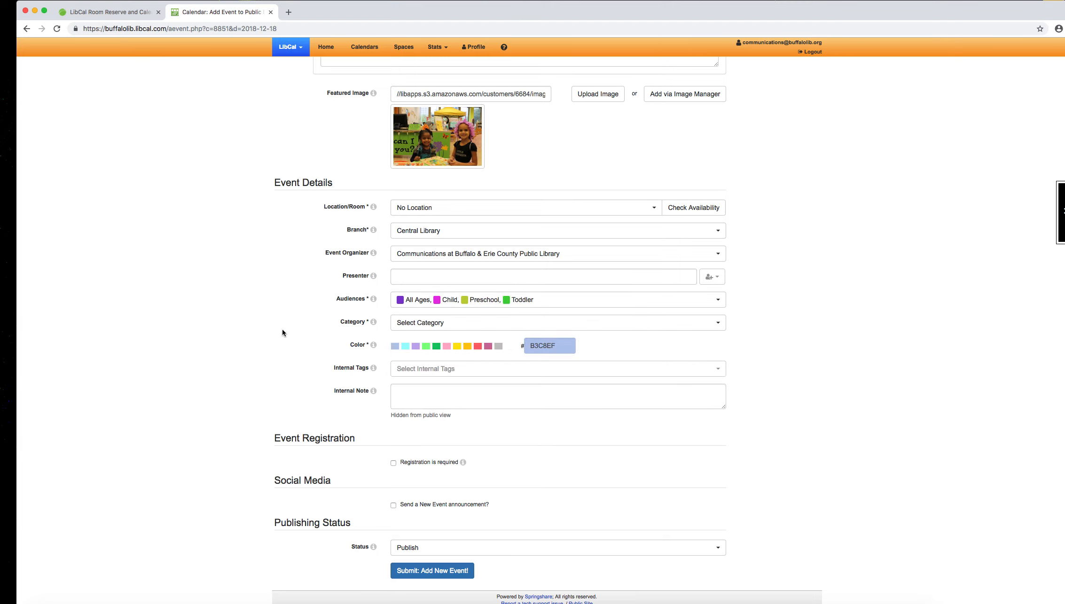
Step: Assign the categories Craft/Maker Event and Family Friendly to the event and look through the remaining categories
click(518, 323)
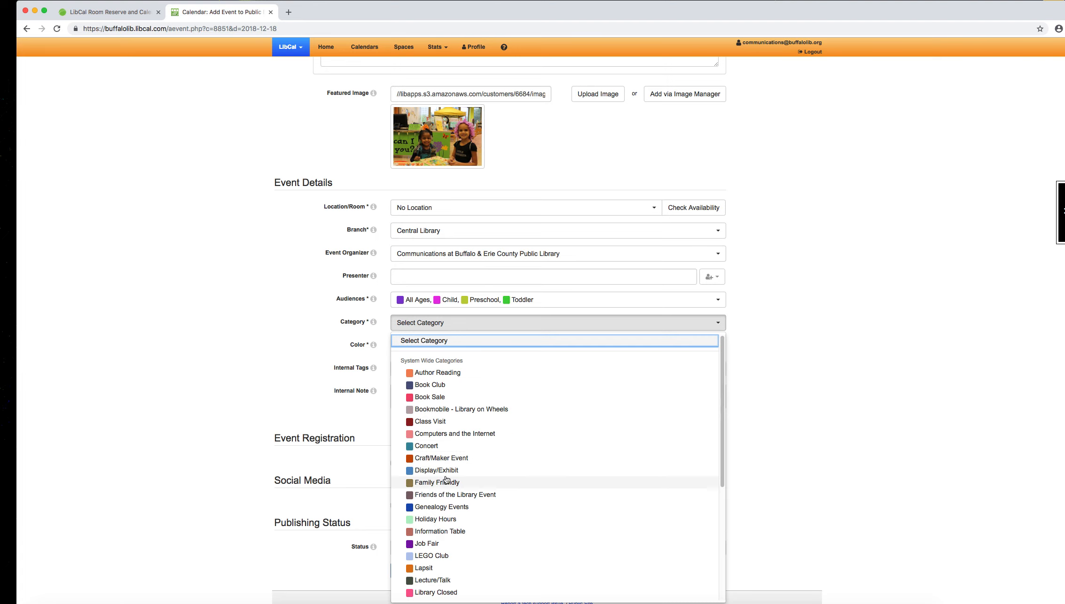
click(289, 313)
click(440, 319)
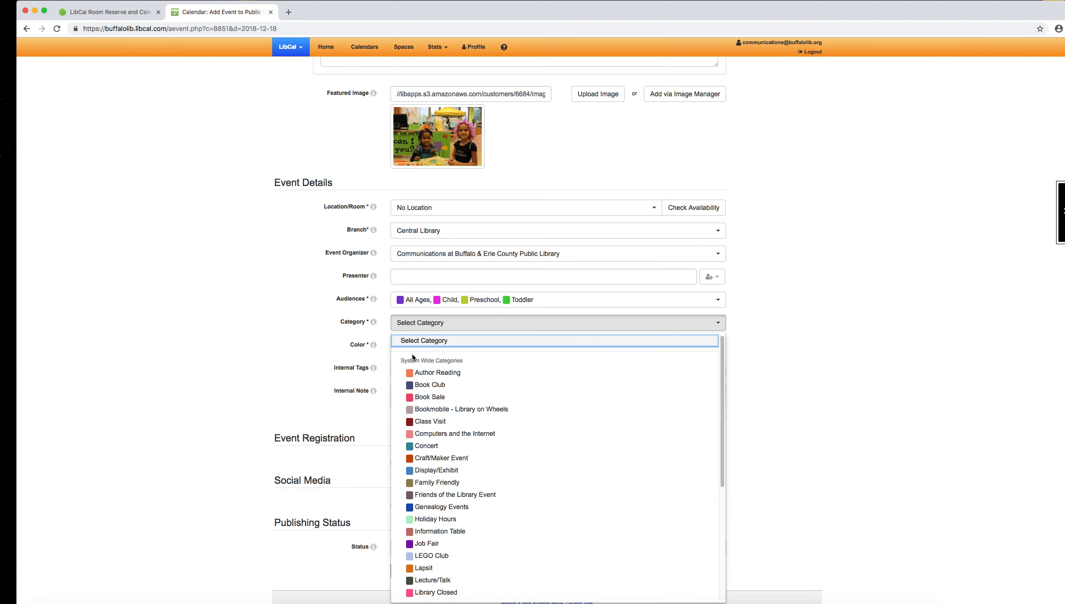
click(444, 462)
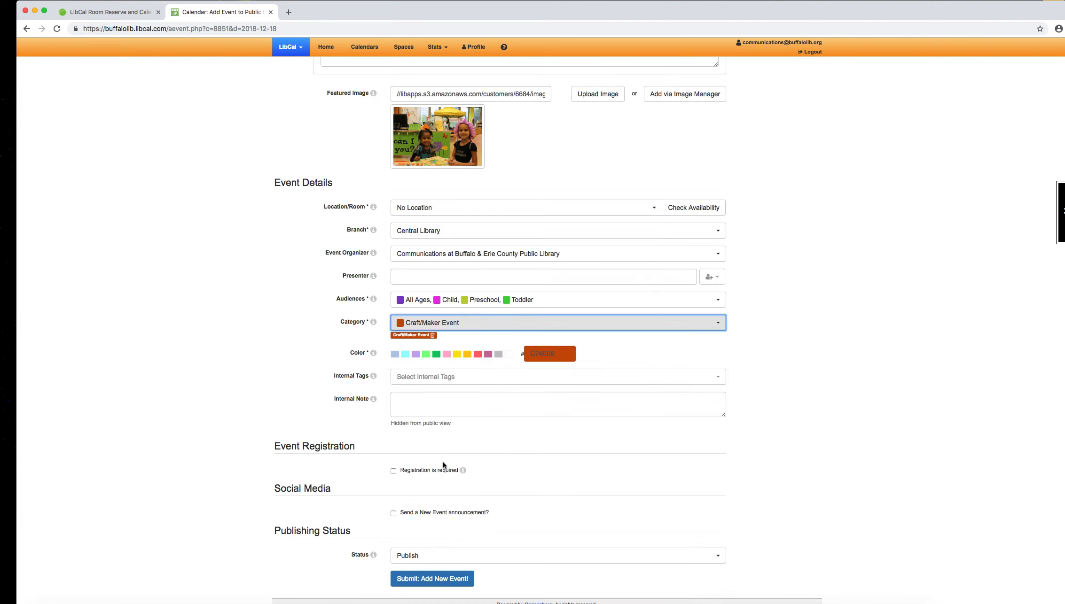
click(383, 344)
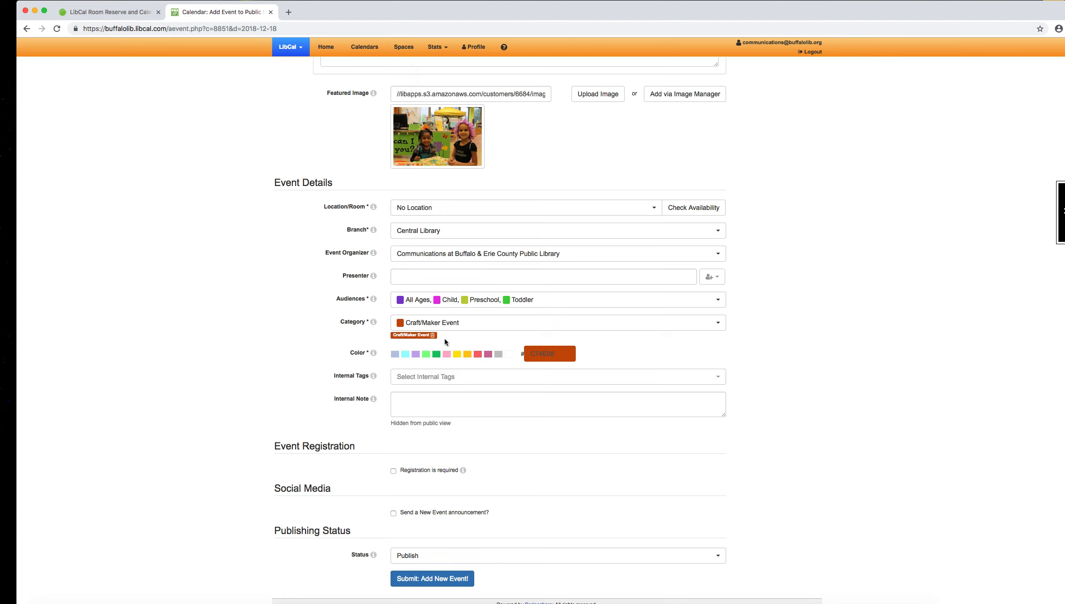
click(451, 329)
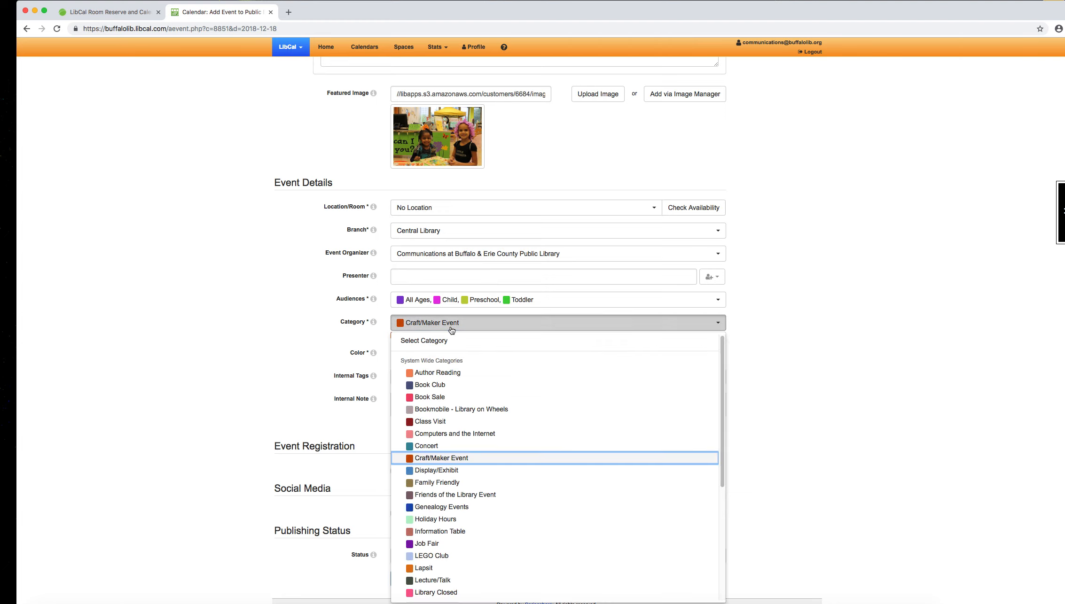
click(461, 482)
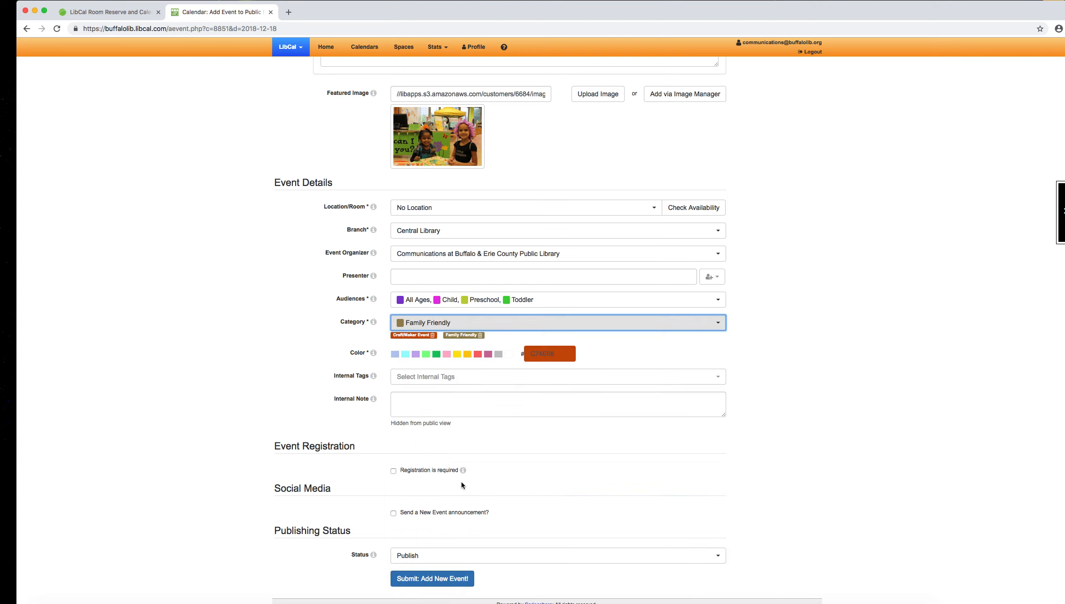
click(494, 331)
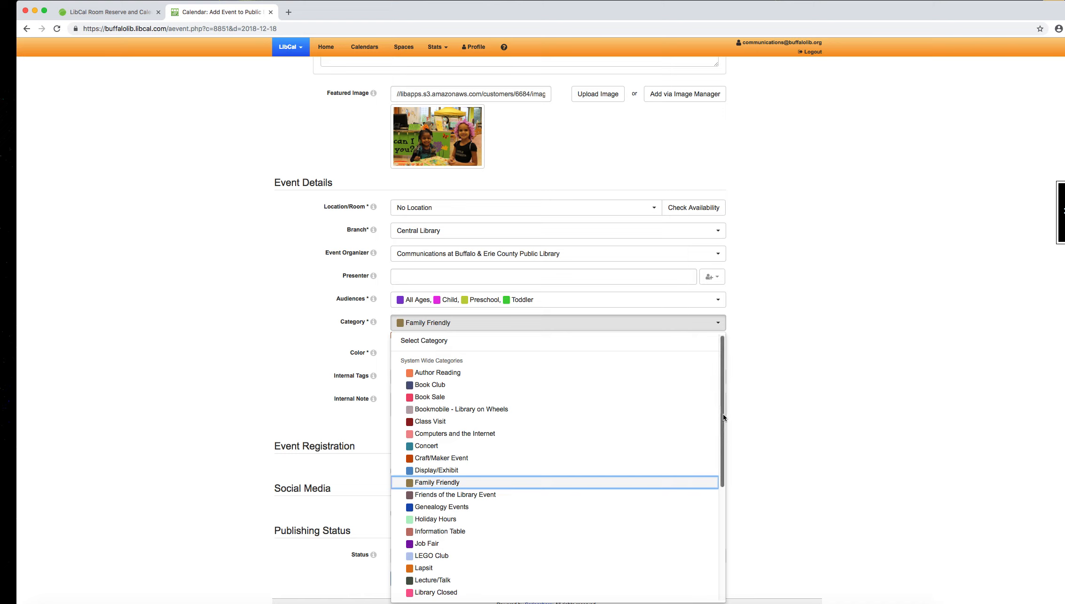
drag(723, 414, 675, 396)
click(277, 425)
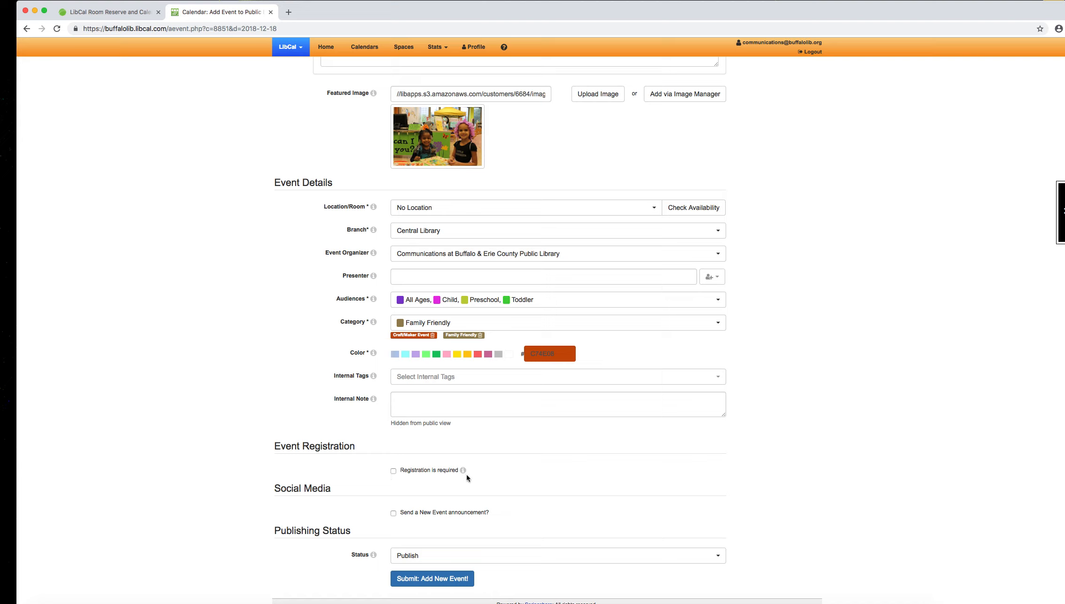
Step: Require registration for the event and choose CEN - Craft Hour as its registration form
click(394, 471)
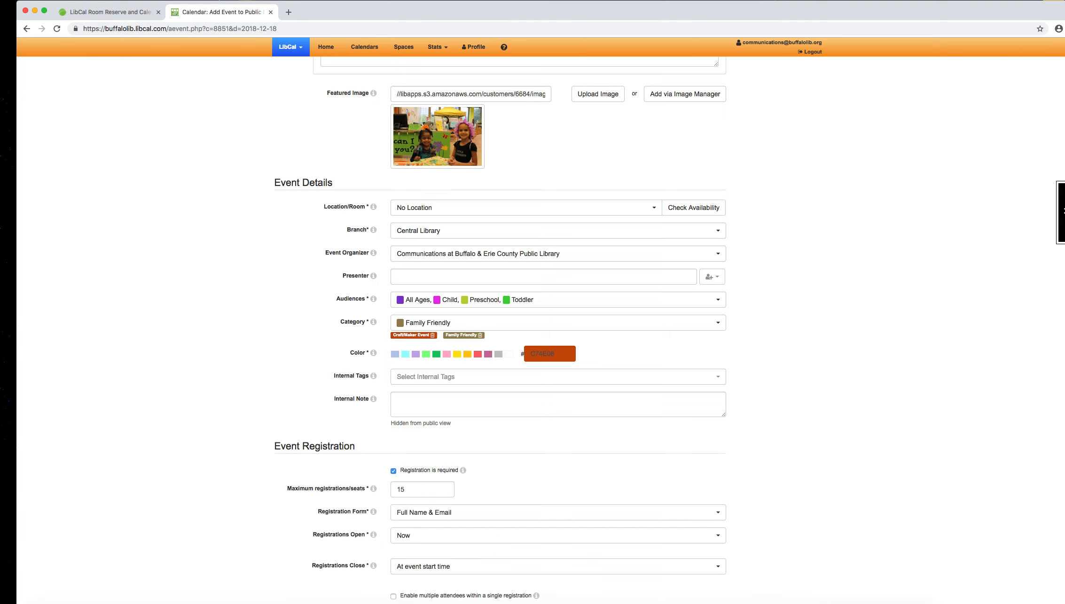
scroll(1053, 423, down, 5)
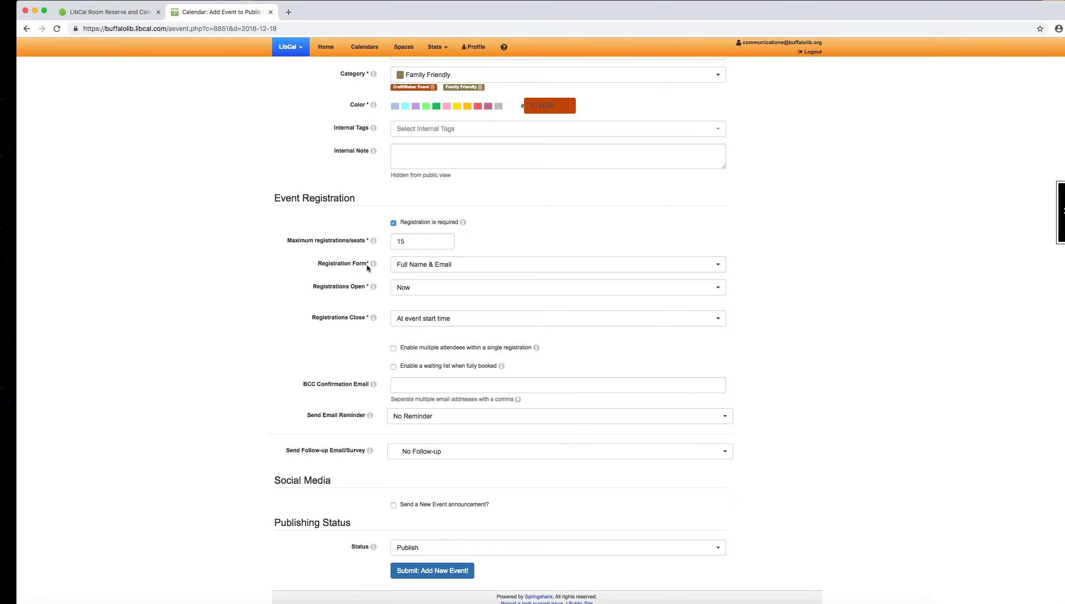
click(413, 267)
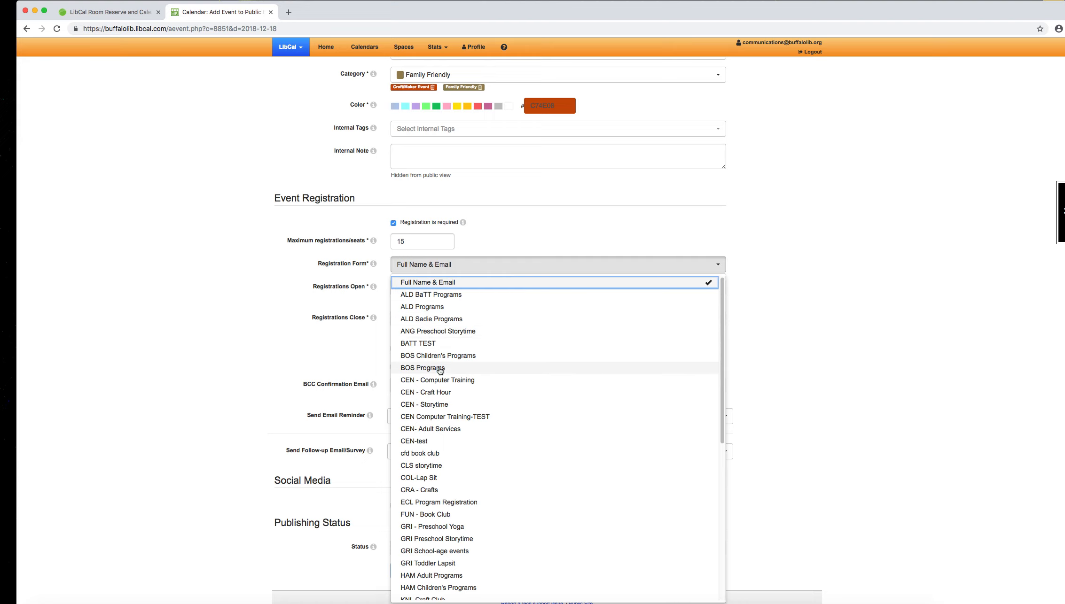
click(447, 396)
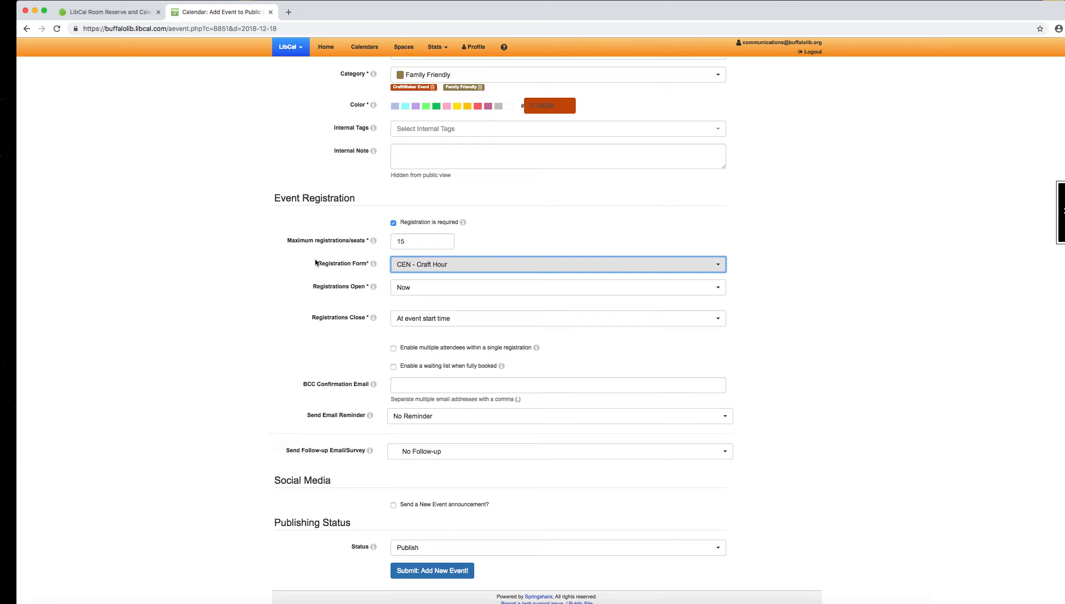
click(316, 262)
click(240, 277)
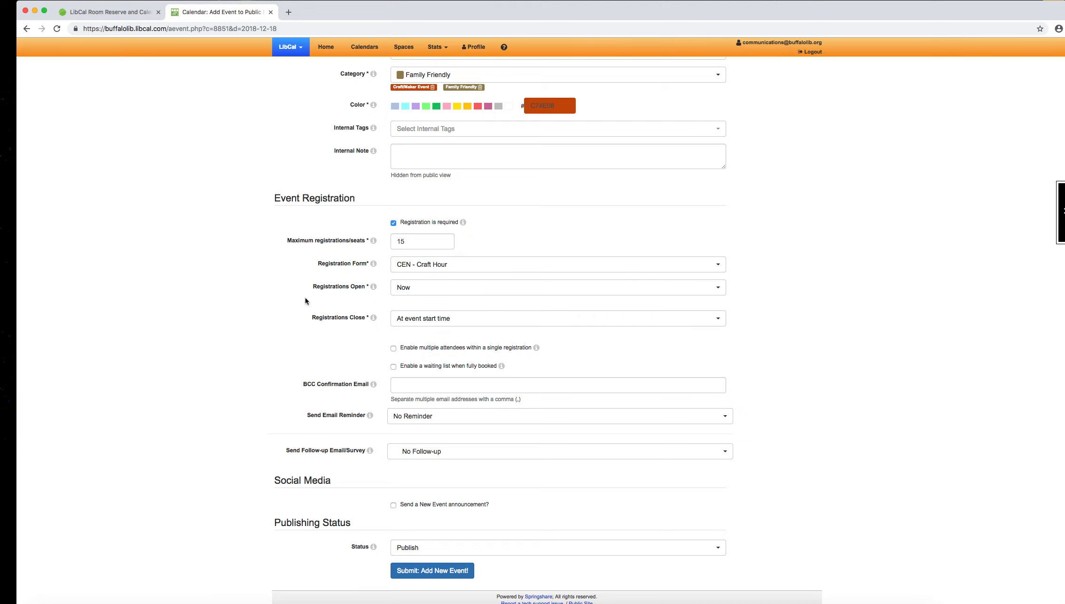
Step: Review the registration opening choices, keeping Now, and set registrations to close 24 hours before the event
click(521, 287)
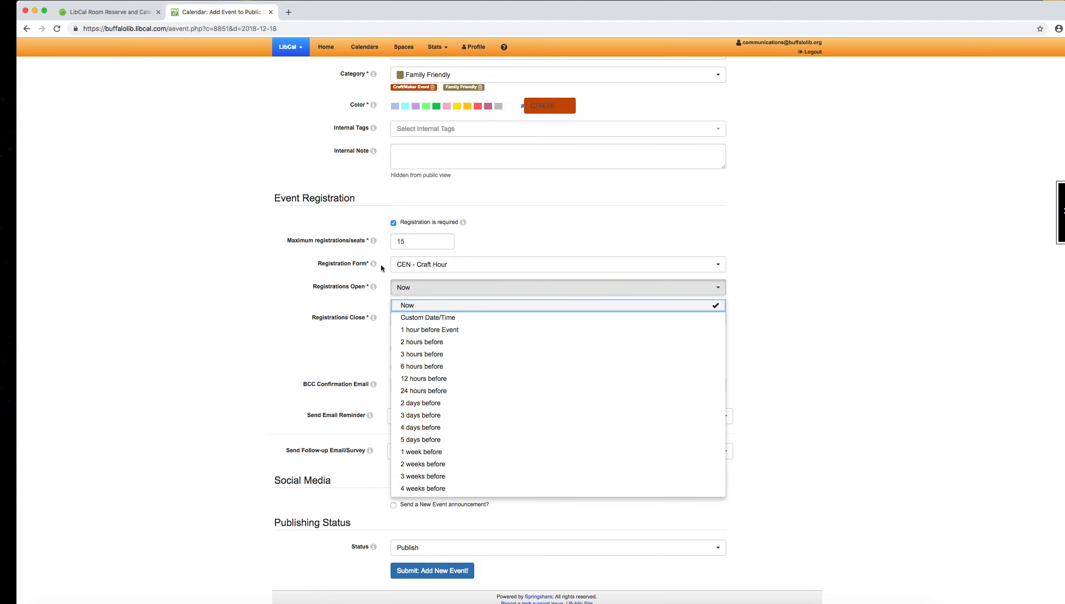
click(330, 289)
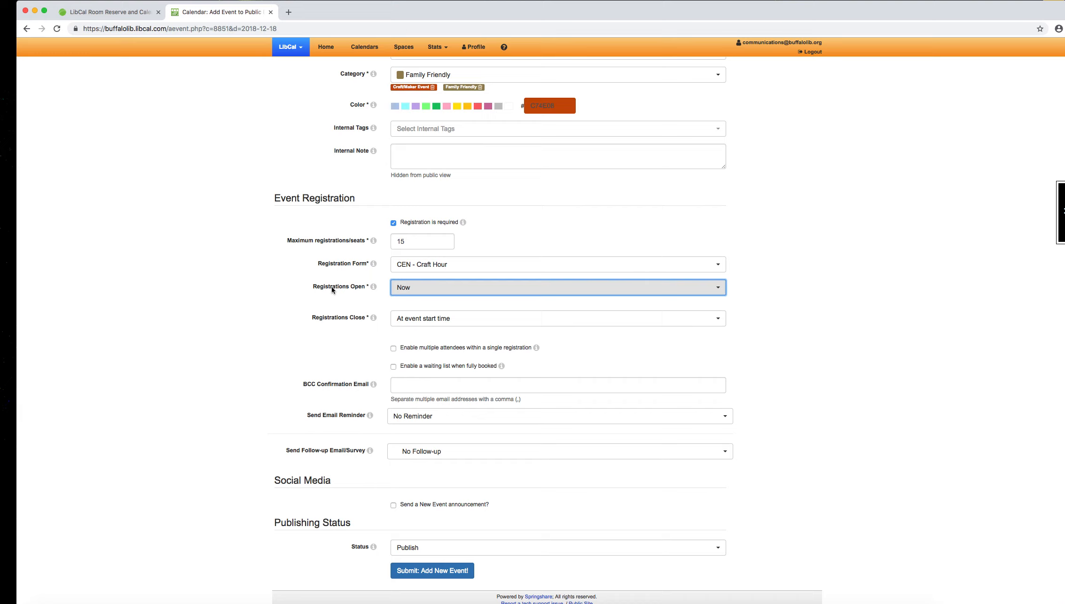
click(353, 317)
click(431, 320)
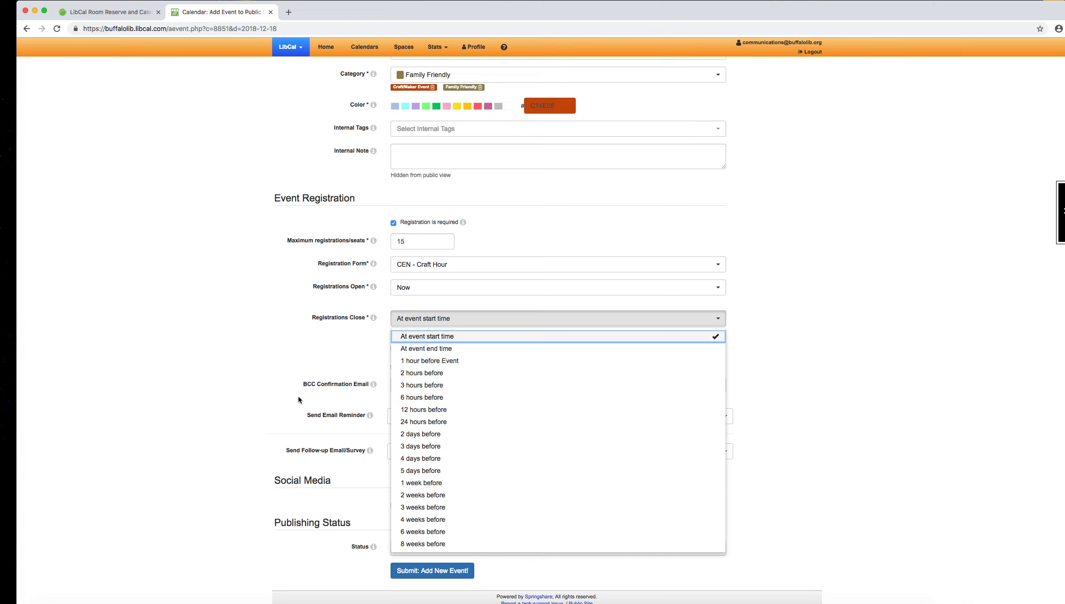
click(424, 422)
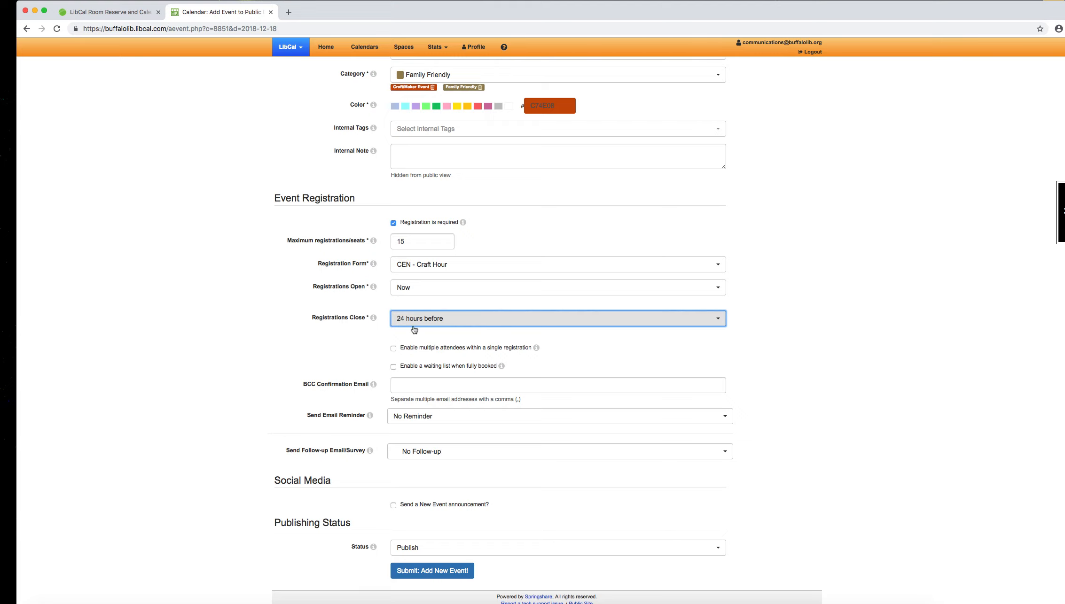
click(234, 360)
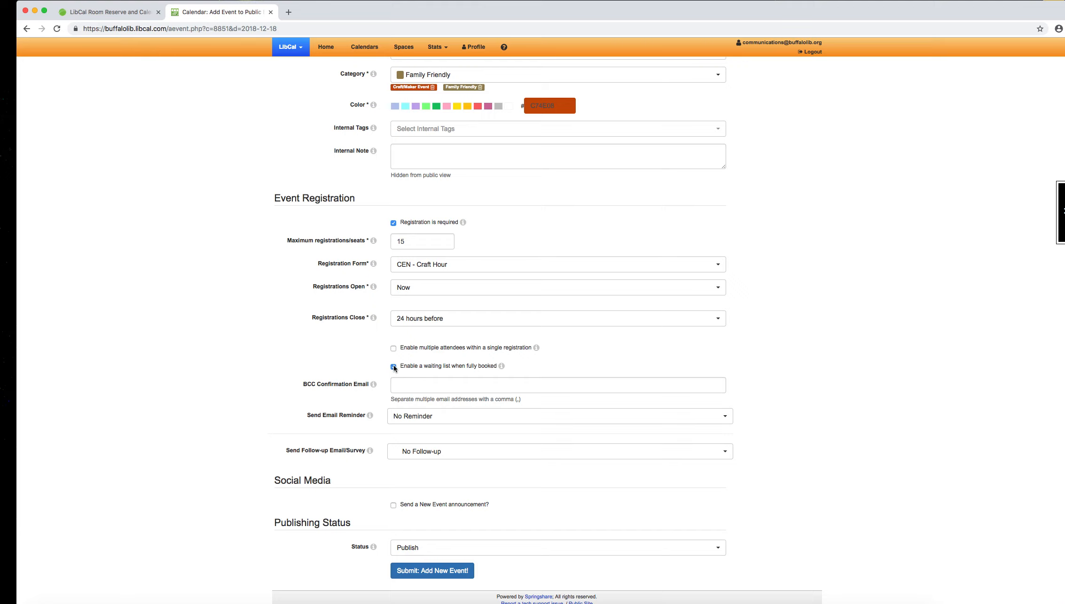
Step: Turn off the waiting list for full bookings and look at the available email reminder times, keeping No Reminder
click(392, 367)
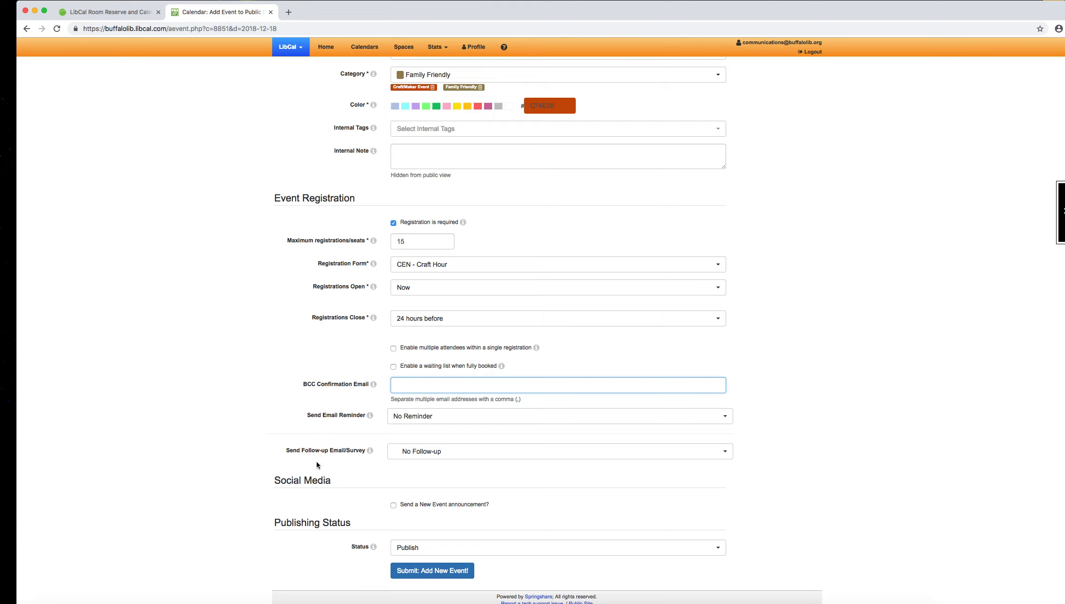
click(414, 421)
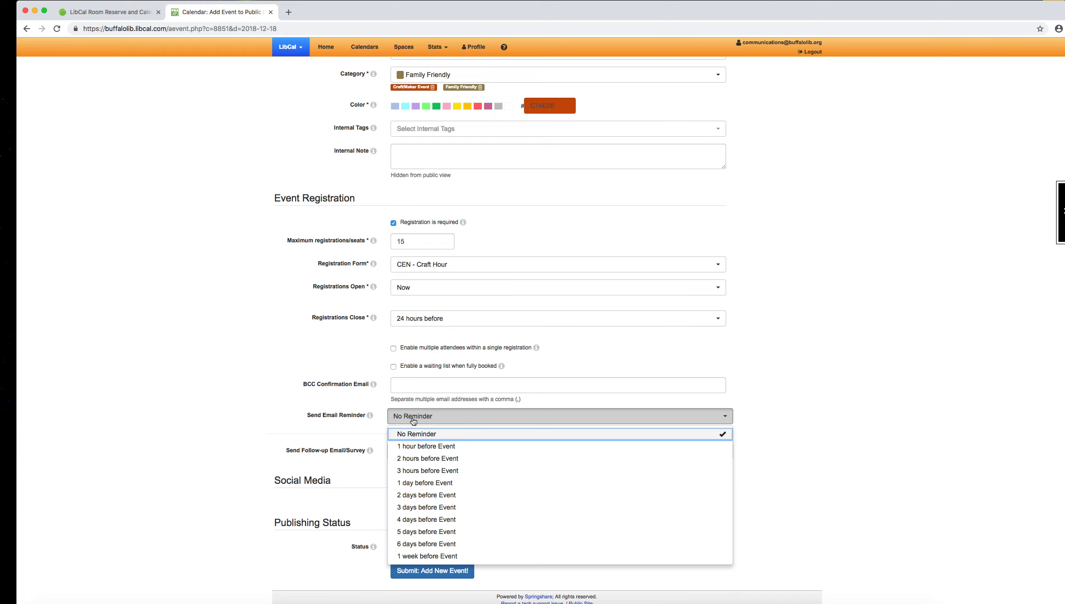
scroll(170, 442, up, 3)
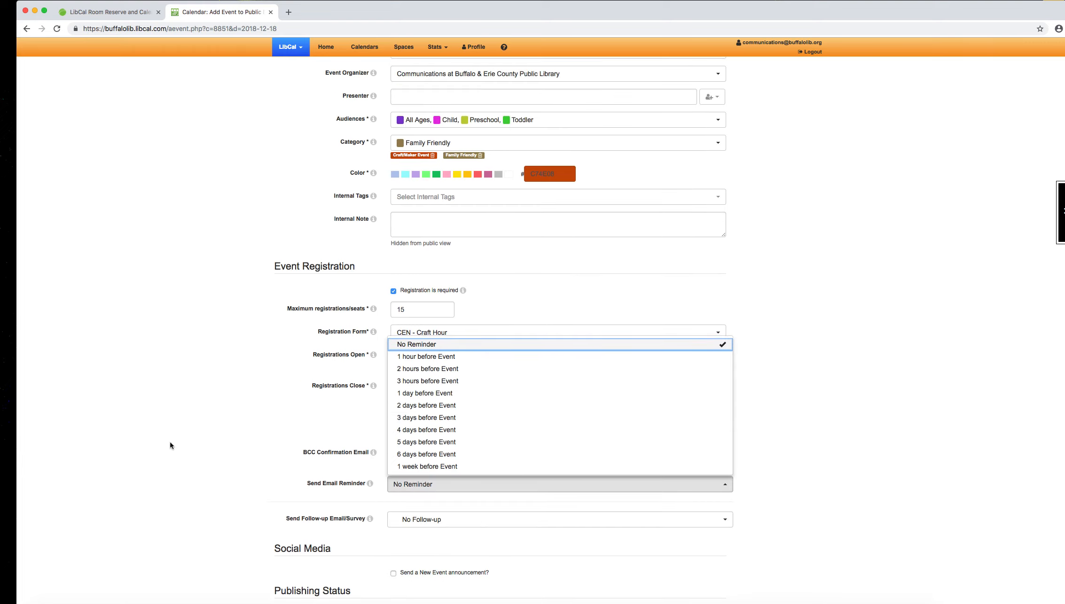
click(170, 442)
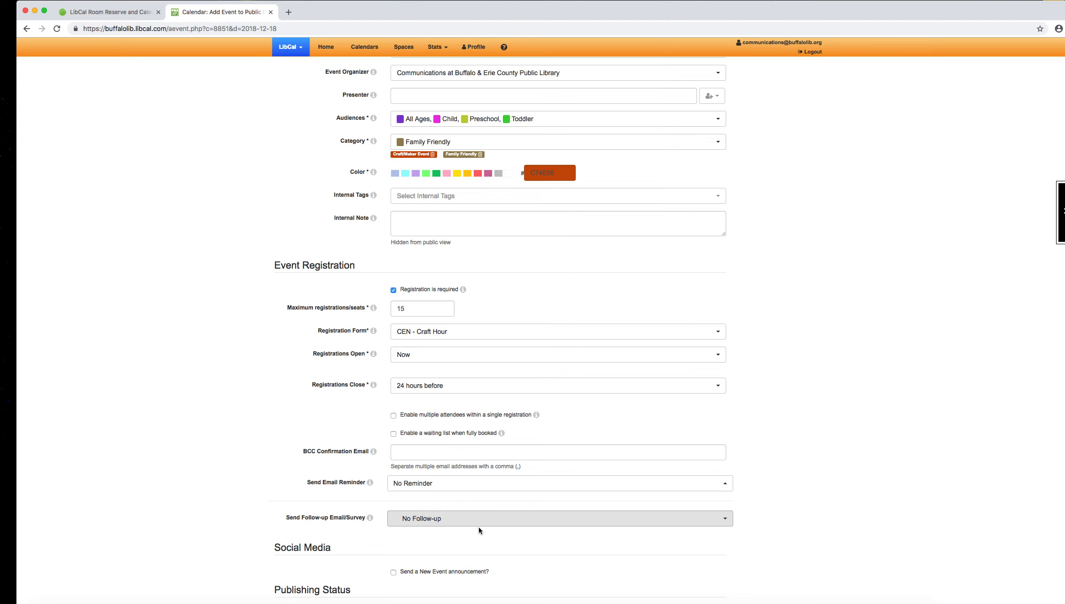
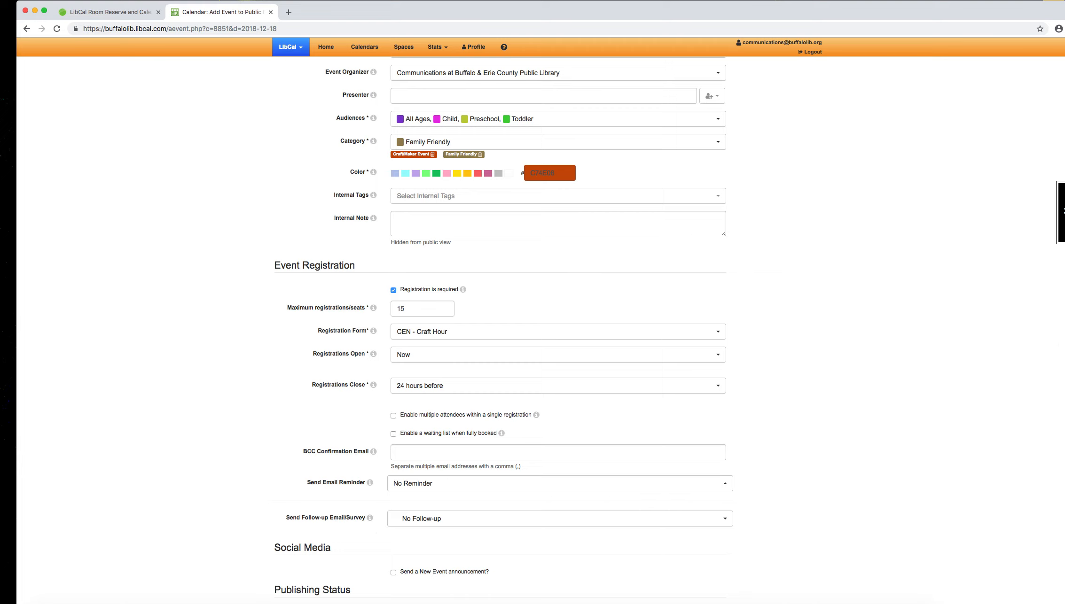
Step: Review the publishing status choices, keeping Publish, and submit the new event to the calendar
scroll(689, 437, down, 3)
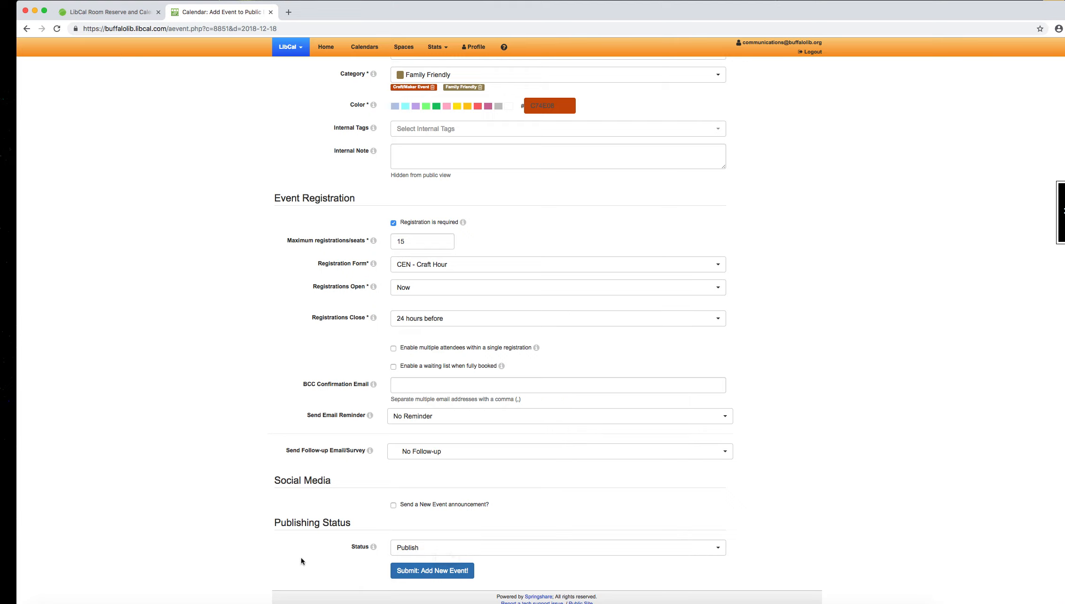
click(442, 550)
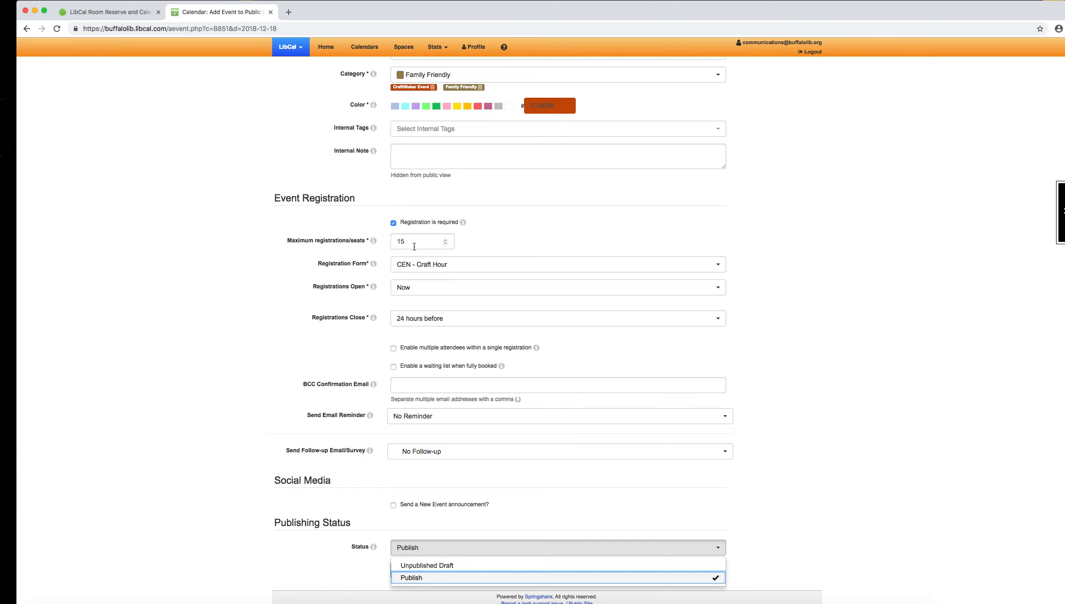
click(192, 259)
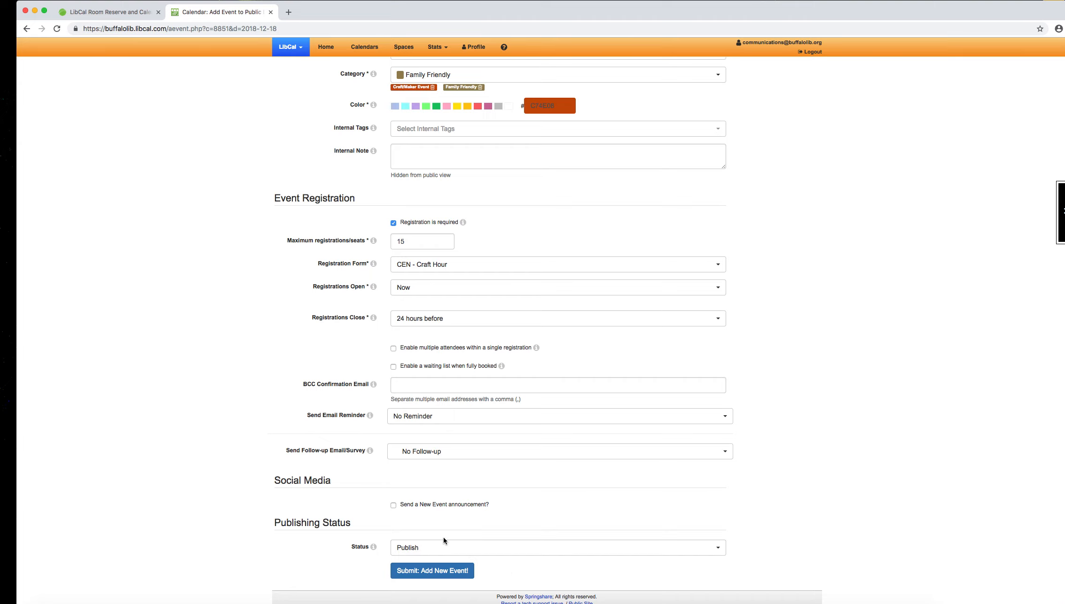
scroll(444, 541, up, 3)
scroll(443, 540, down, 1)
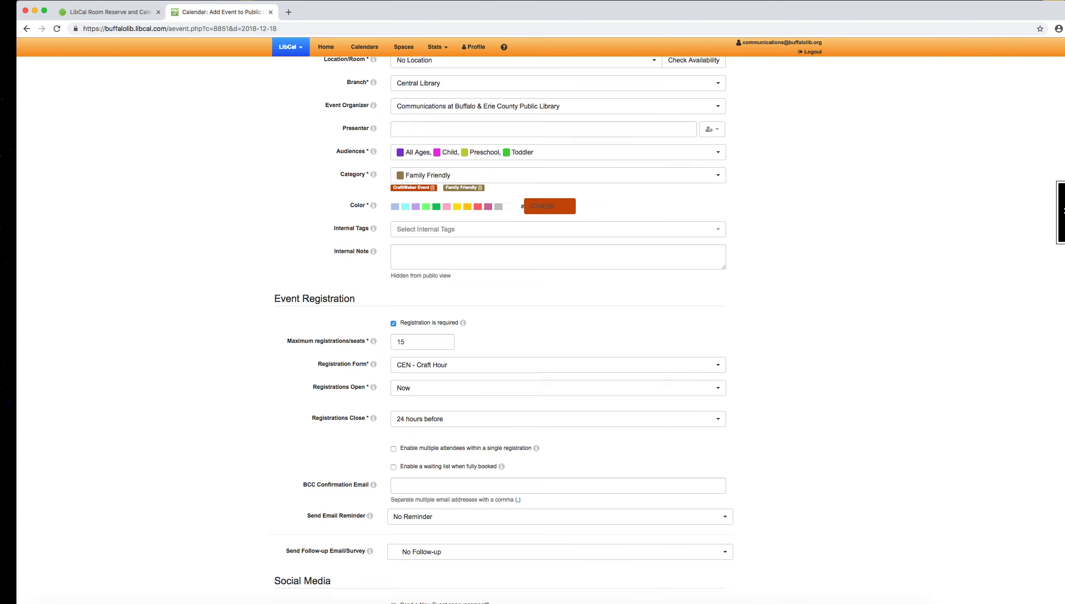
scroll(546, 329, down, 3)
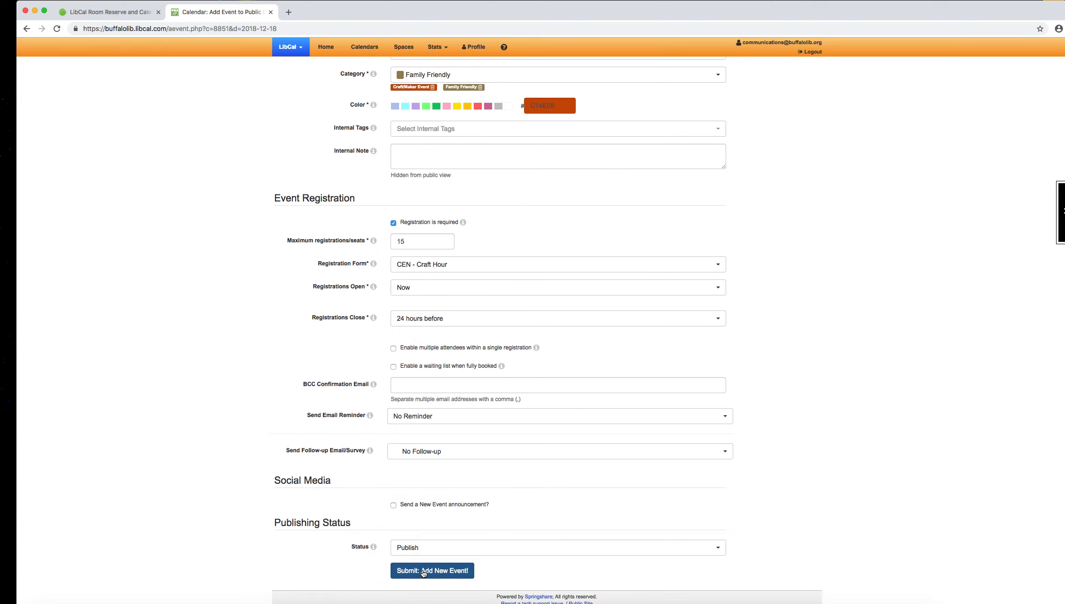
scroll(424, 573, up, 1)
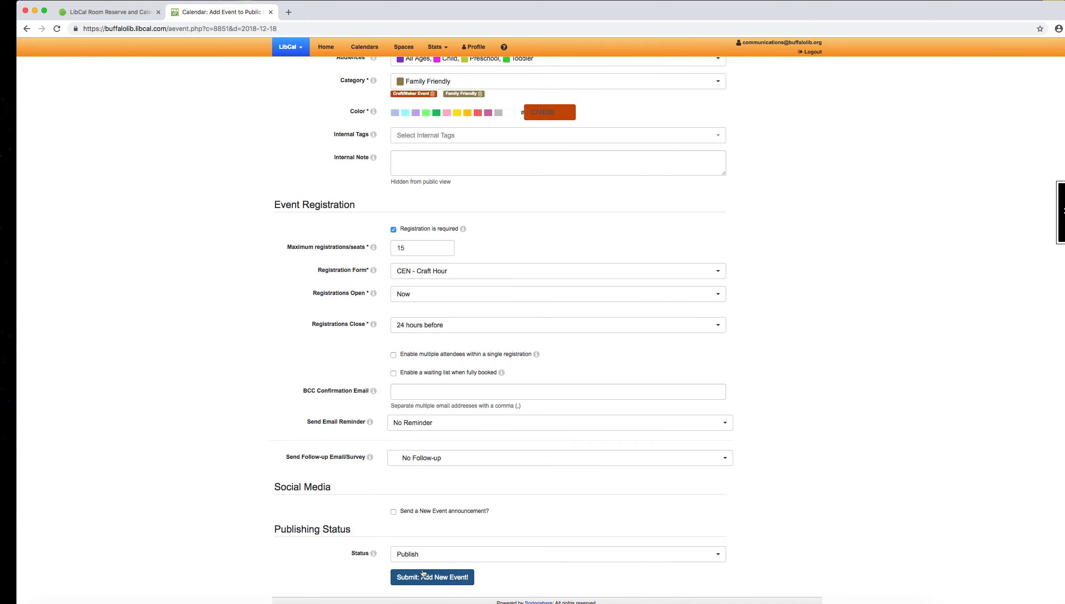
click(428, 578)
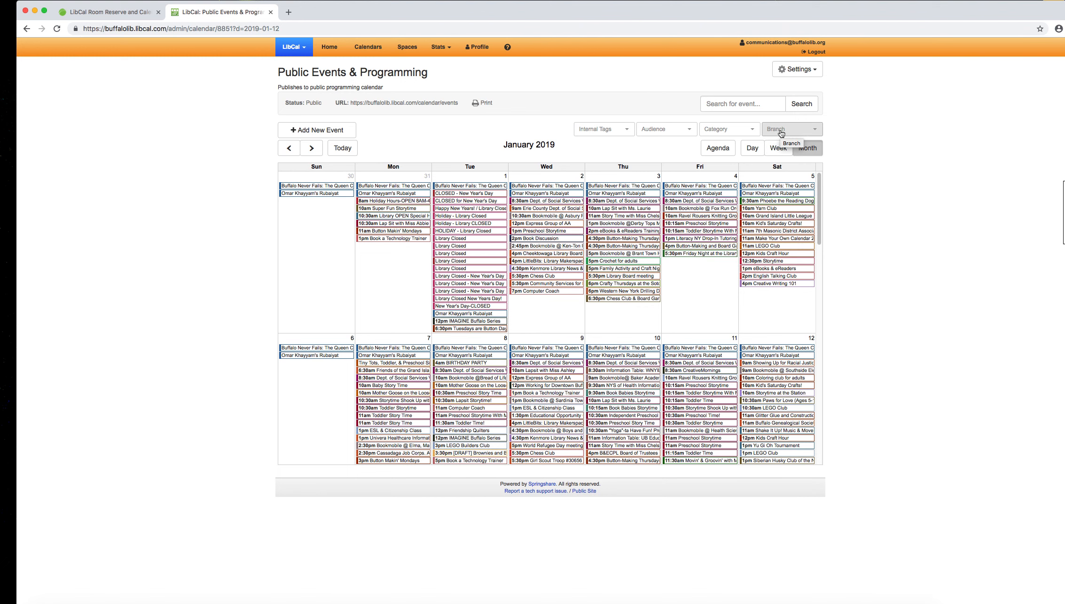
Step: Filter the January 2019 admin calendar by the Central Library branch and locate the new event on January 12
click(781, 133)
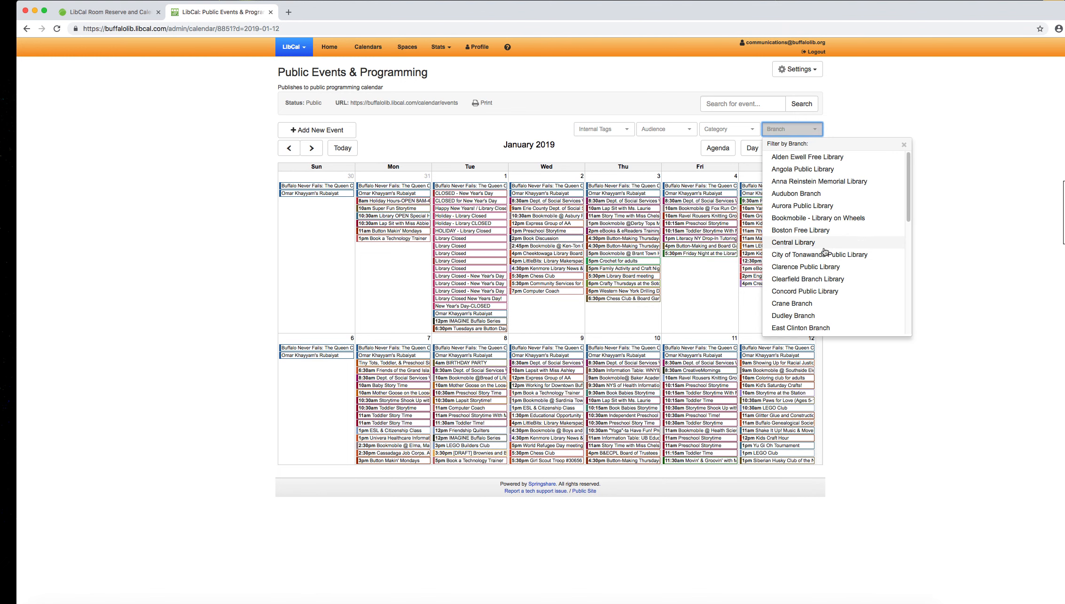
click(801, 243)
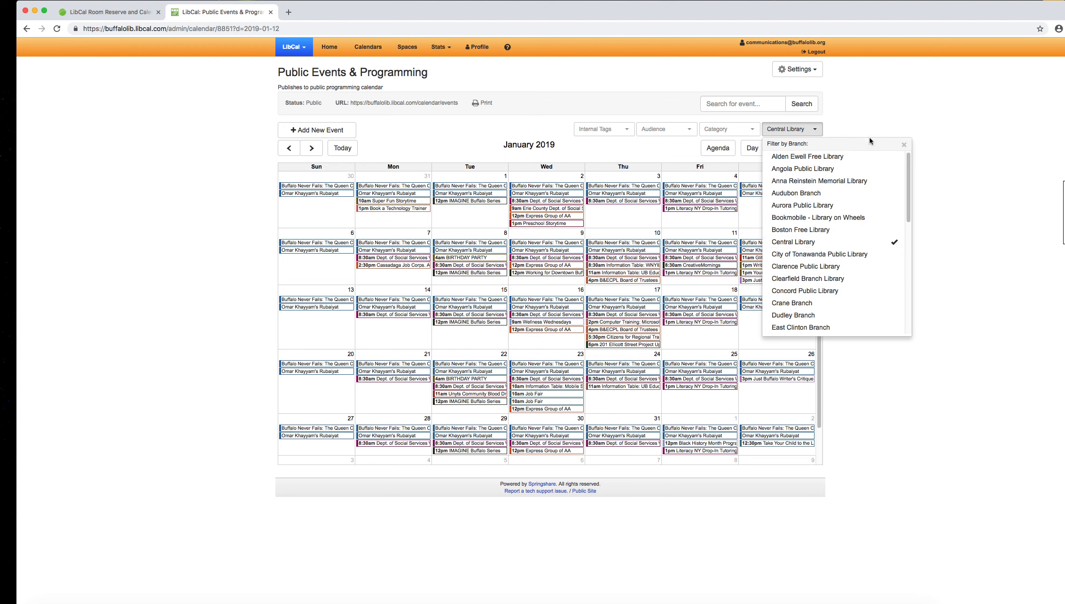
click(847, 97)
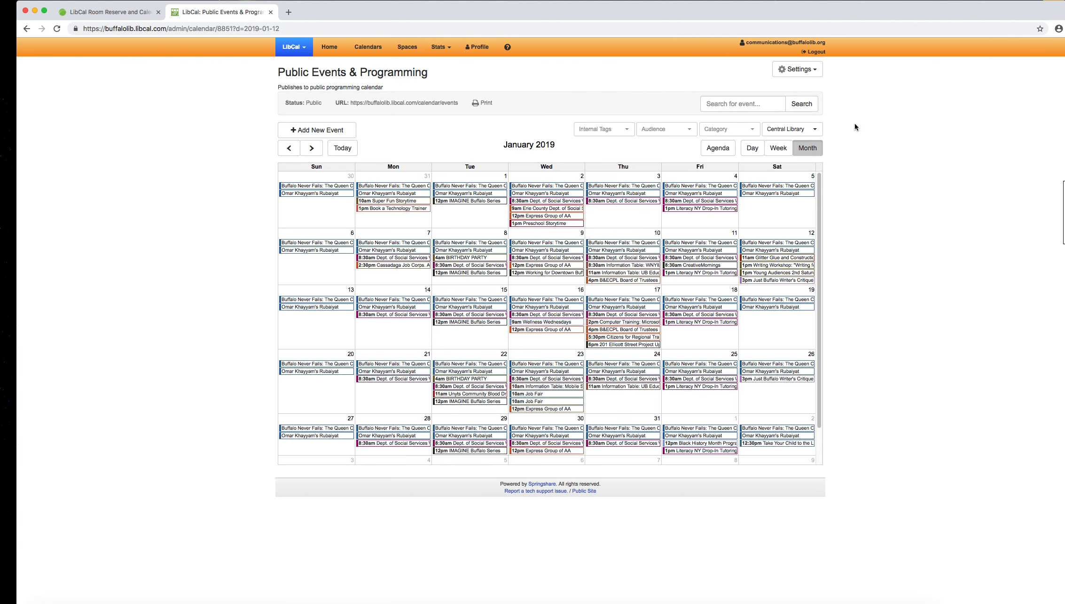
mouse_move(808, 264)
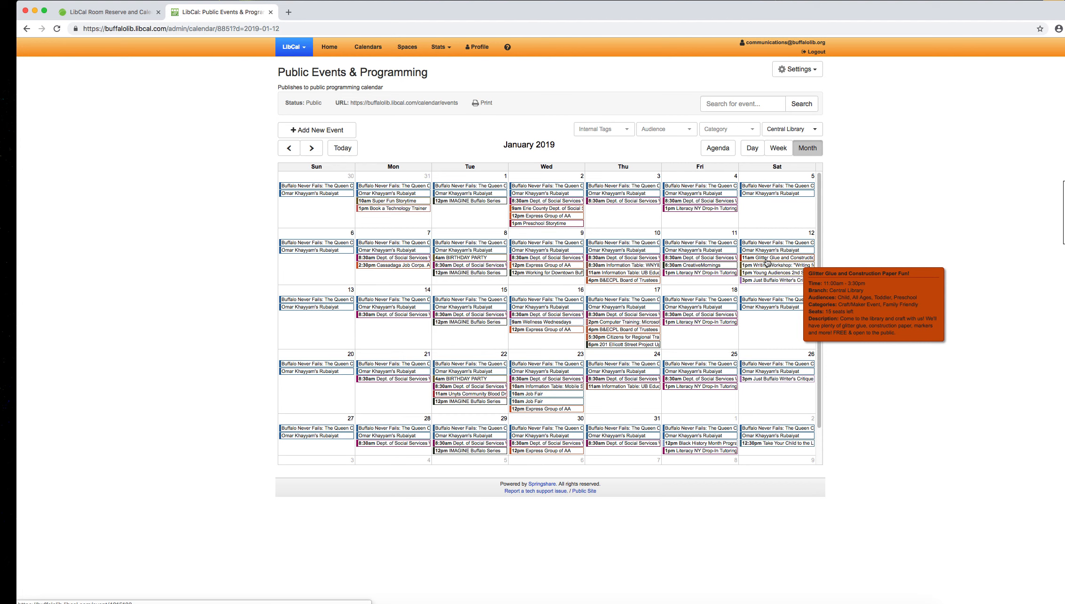
Step: Open the public events calendar, show January 2019 and filter it by the Central Library branch
click(407, 103)
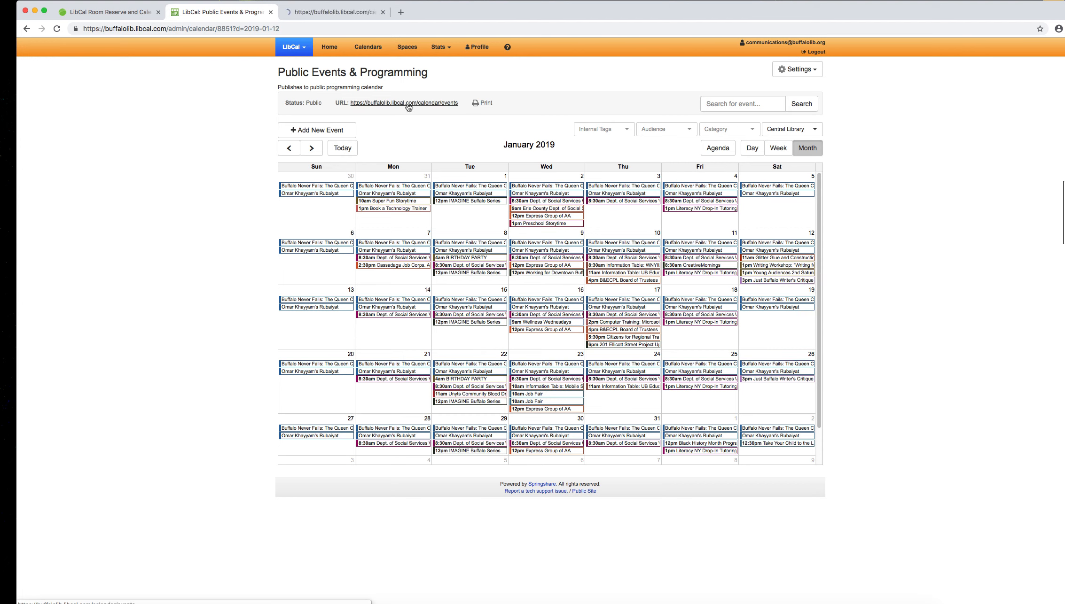
click(321, 16)
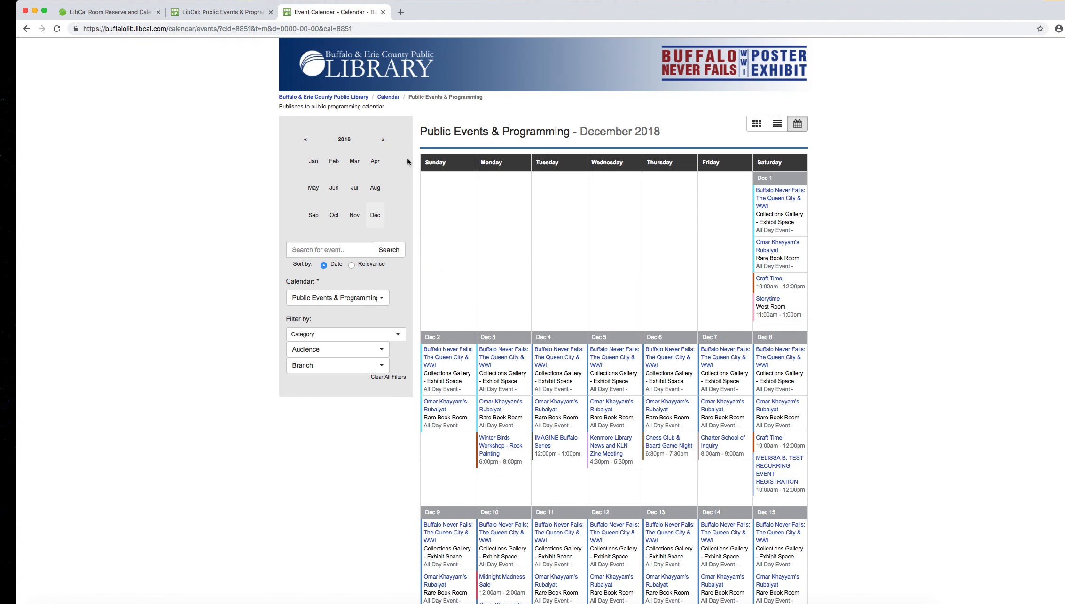
click(315, 162)
click(334, 366)
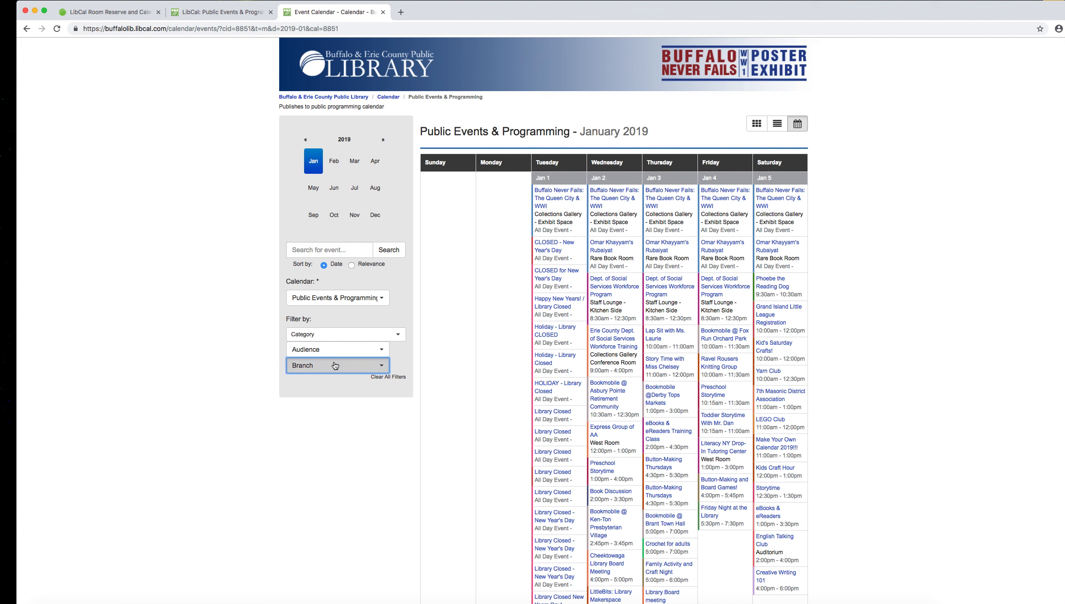
click(357, 263)
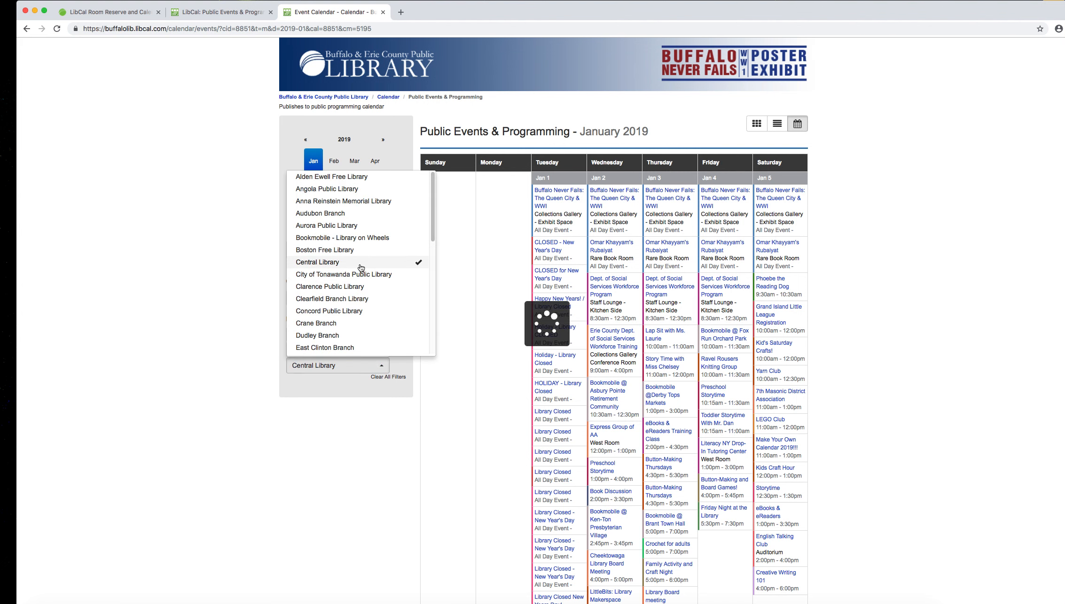
click(64, 201)
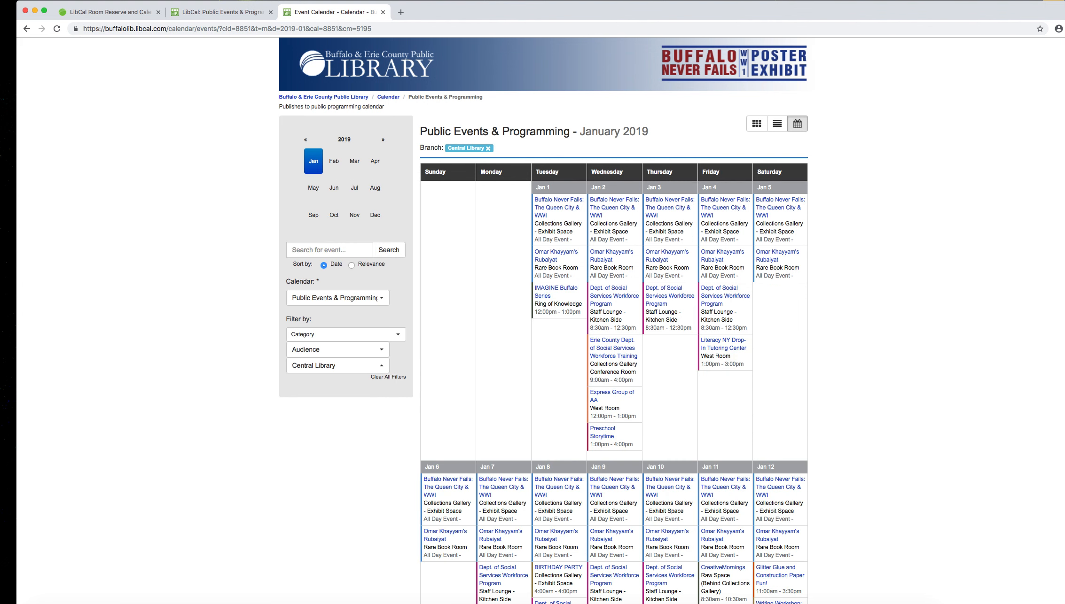
Step: Find Glitter Glue and Construction Paper Fun! on January 12, view its public event page, and close that page
scroll(1063, 190, down, 5)
scroll(1064, 190, down, 2)
mouse_move(772, 220)
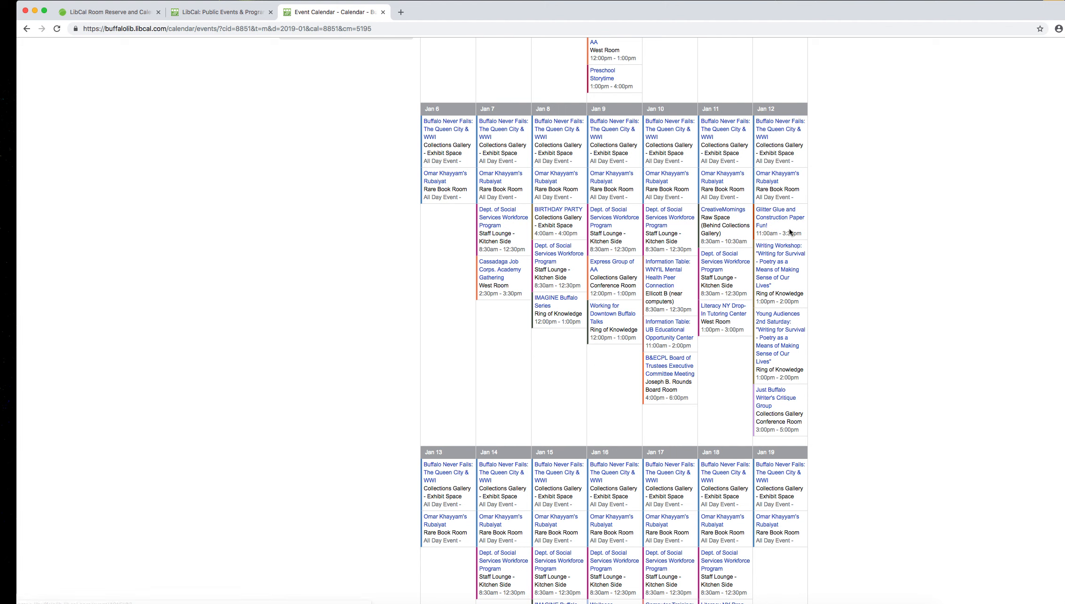
click(760, 220)
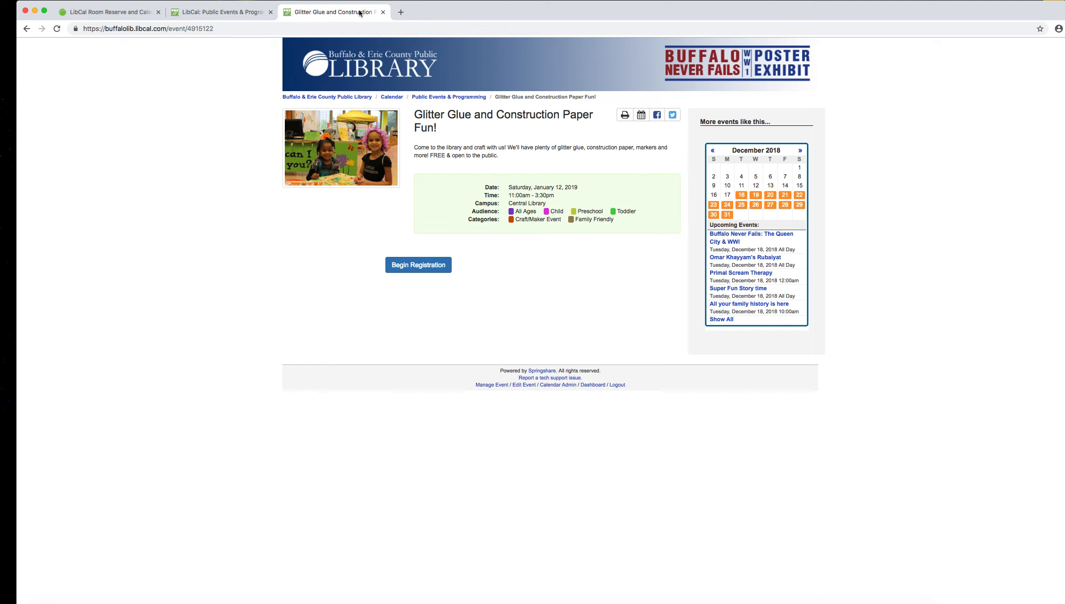
click(383, 12)
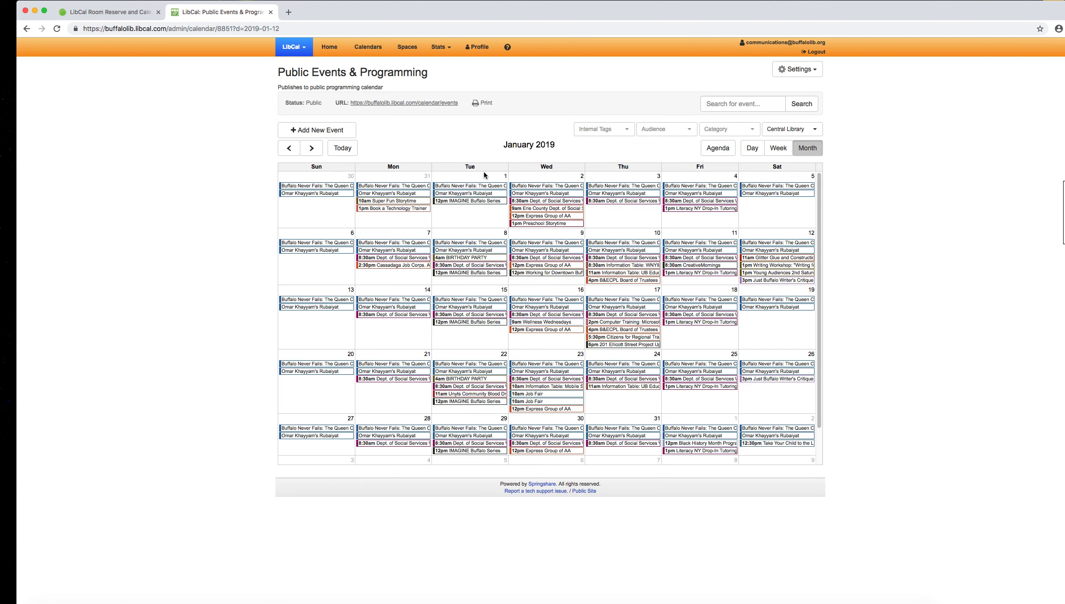
Step: Open the Glitter Glue event's details from the admin calendar and look at its additional modification options
mouse_move(758, 260)
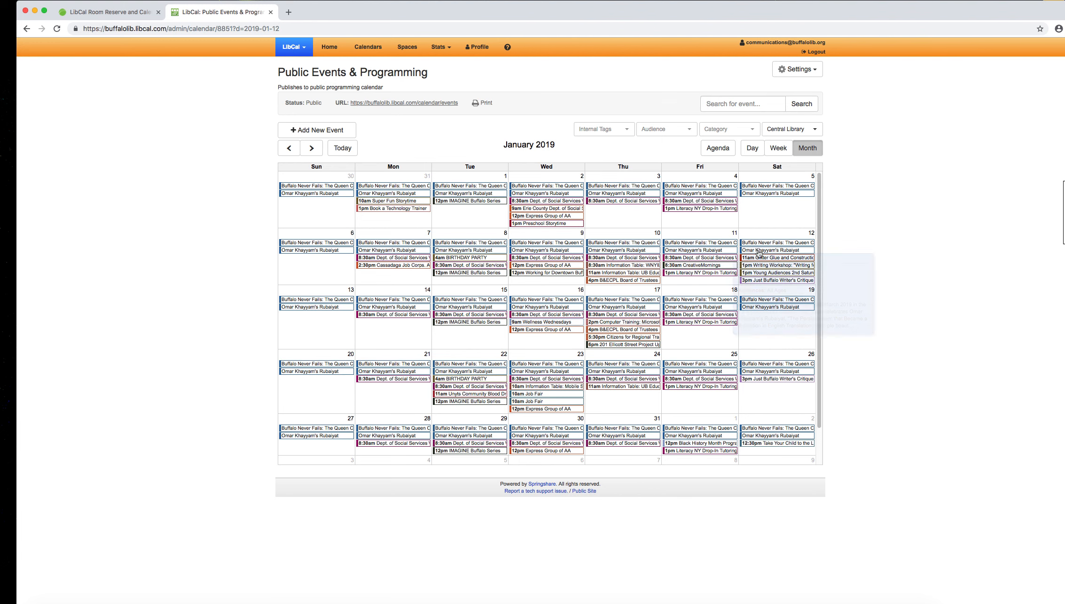
click(759, 259)
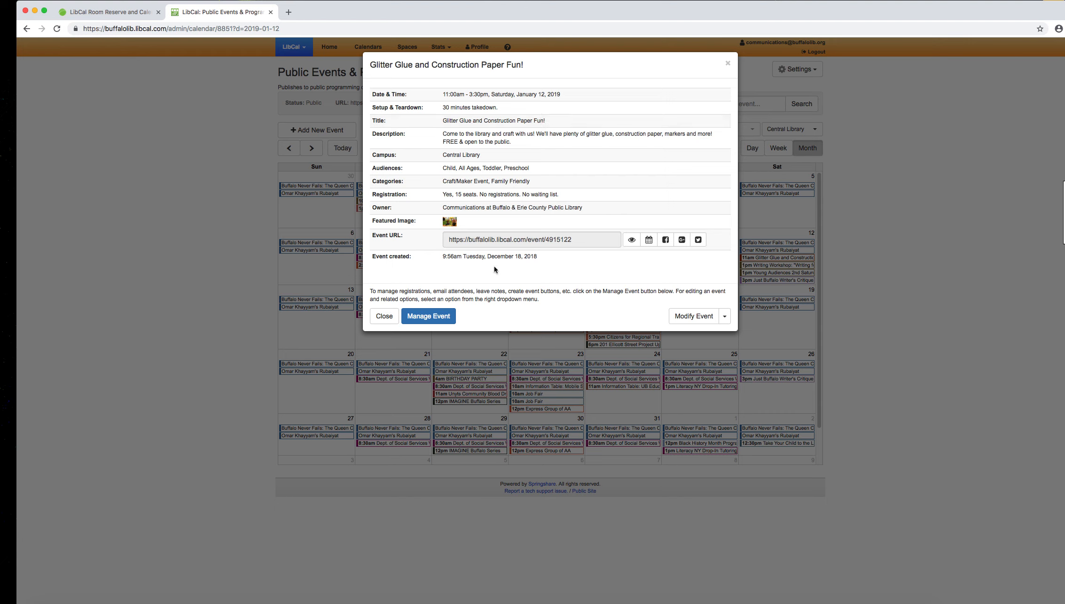
click(725, 317)
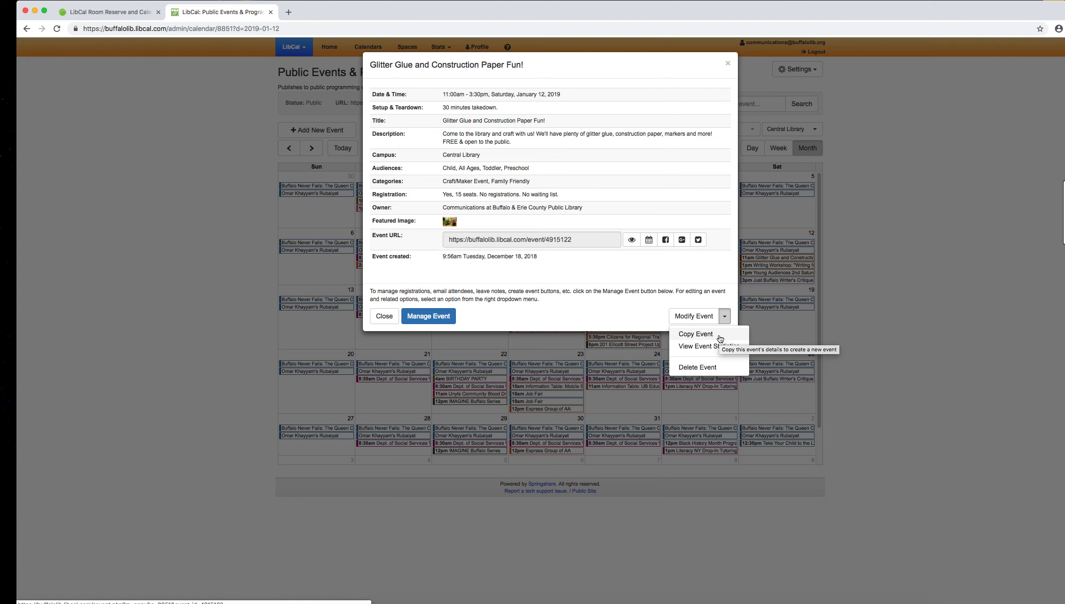
click(567, 294)
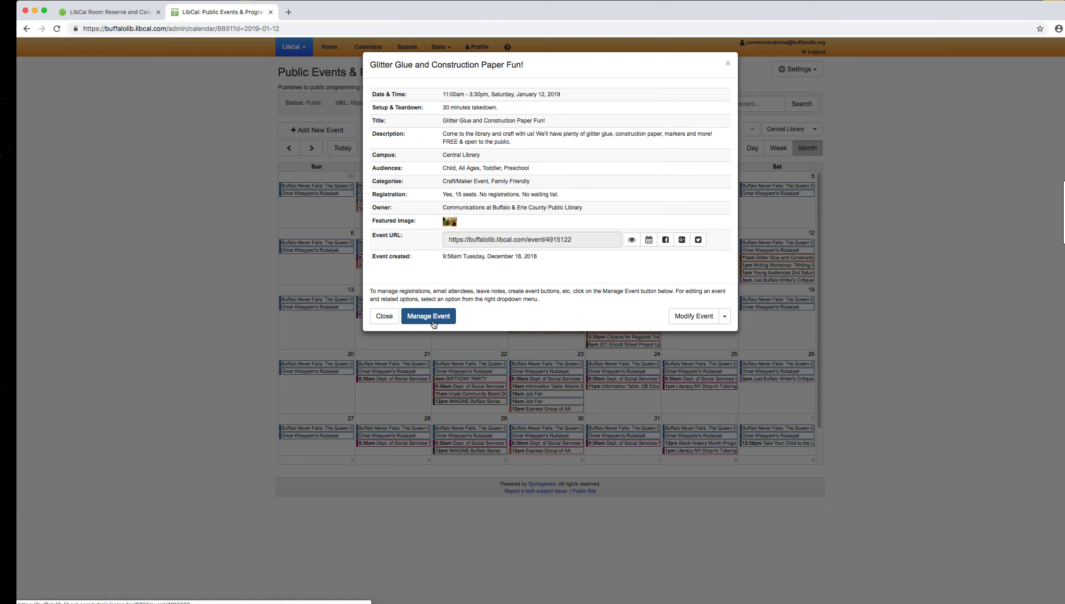
Step: Review the event's registrations and overview, look at the Event Explorer for the Child audience, and return to the calendar
click(433, 324)
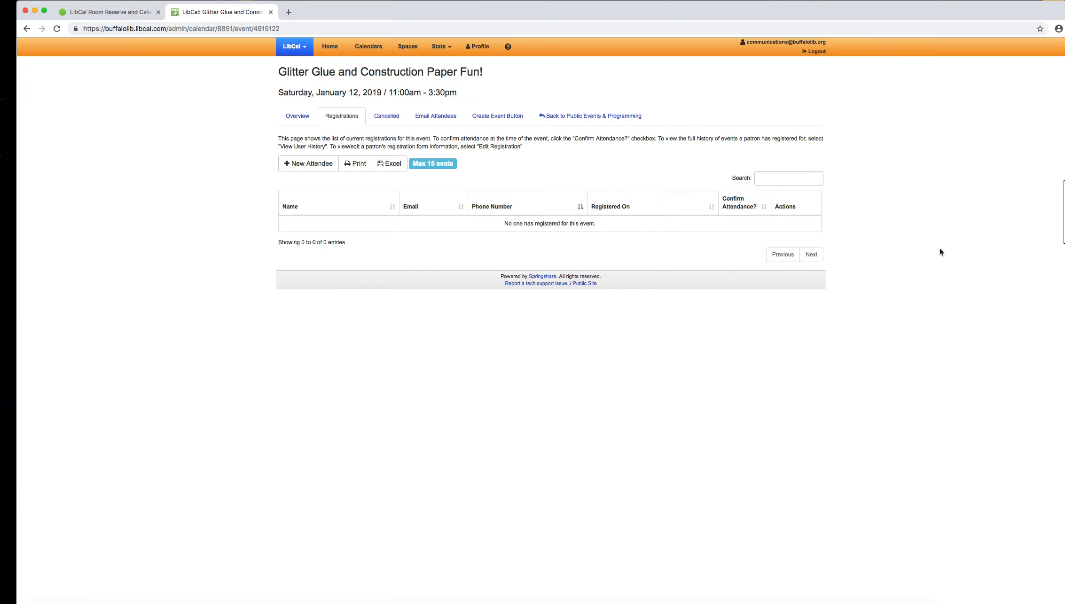
click(298, 116)
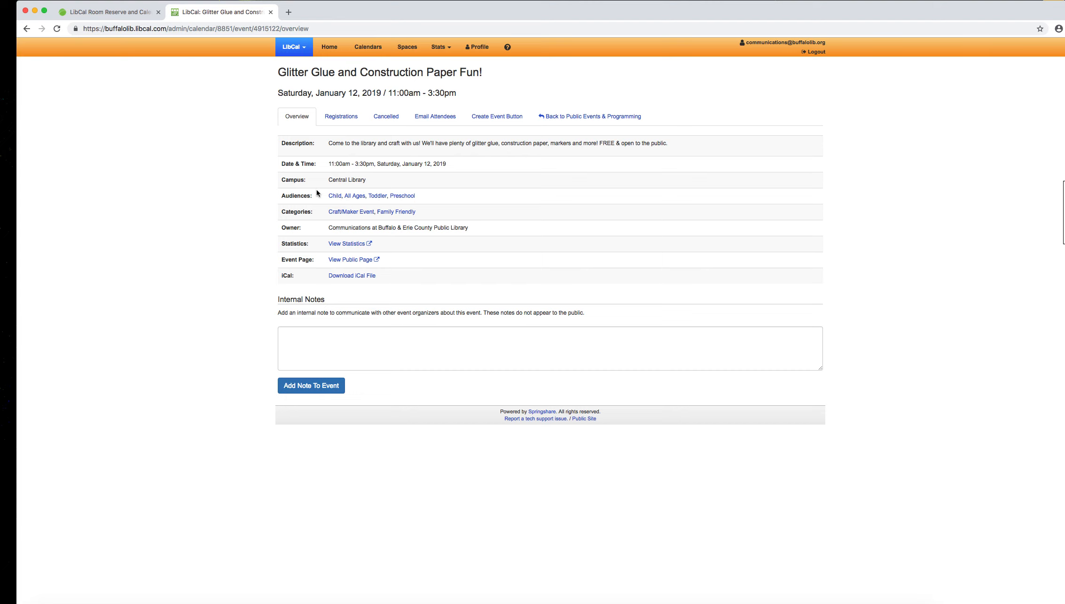
click(341, 197)
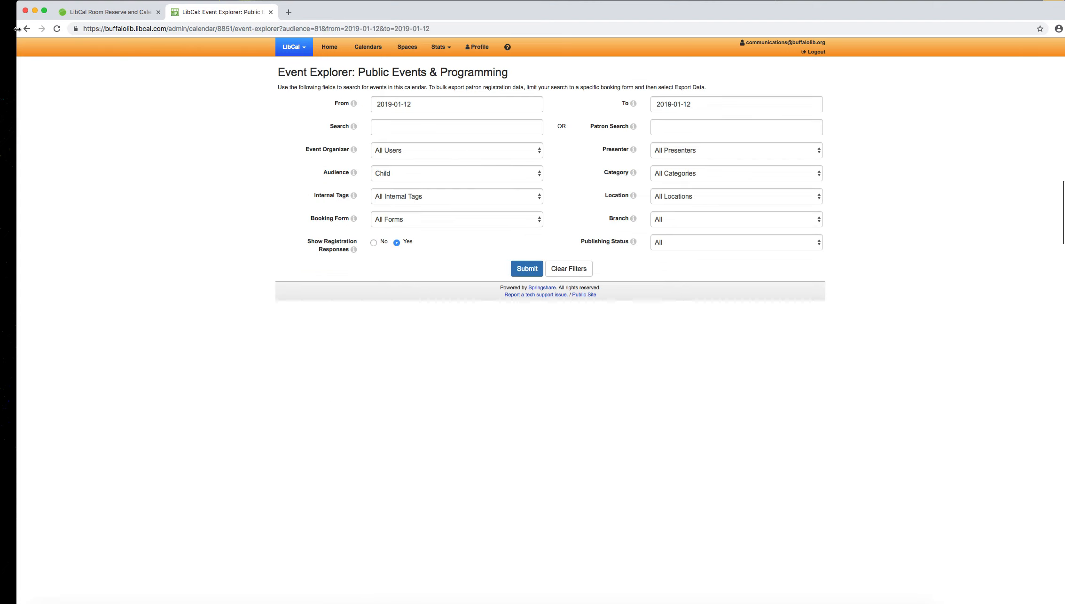
click(26, 29)
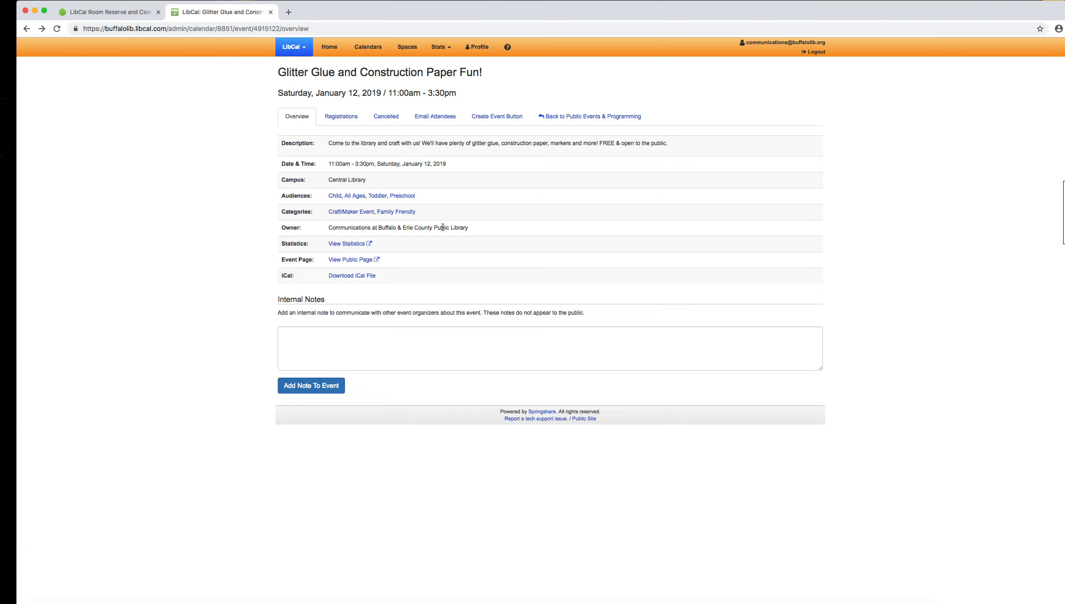
click(583, 126)
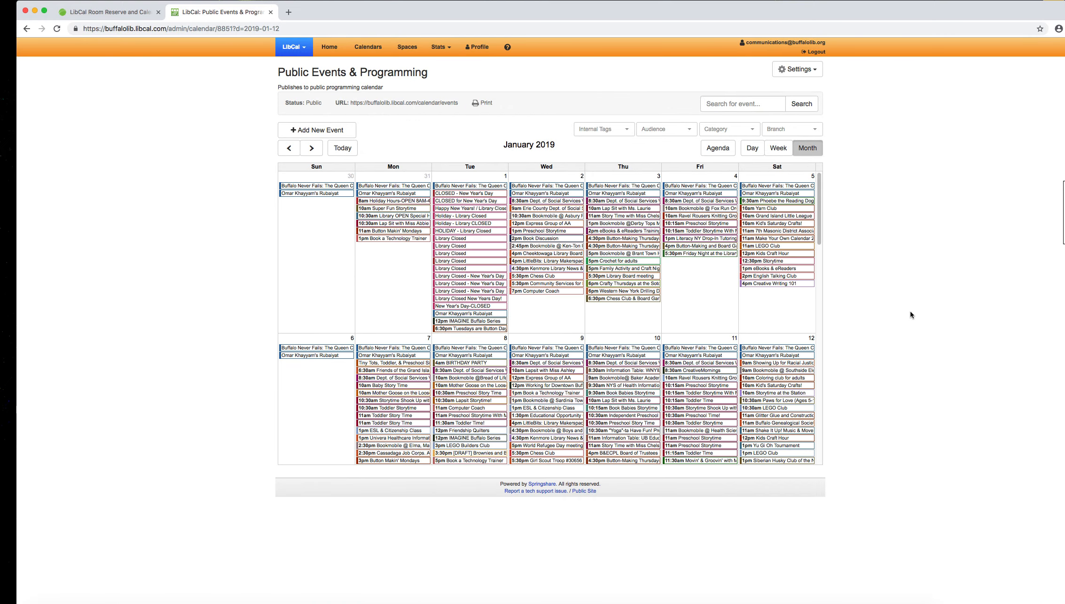
Step: Open the Glitter Glue and Construction Paper Fun! event for editing, review its form, and return to the calendar without submitting
click(791, 416)
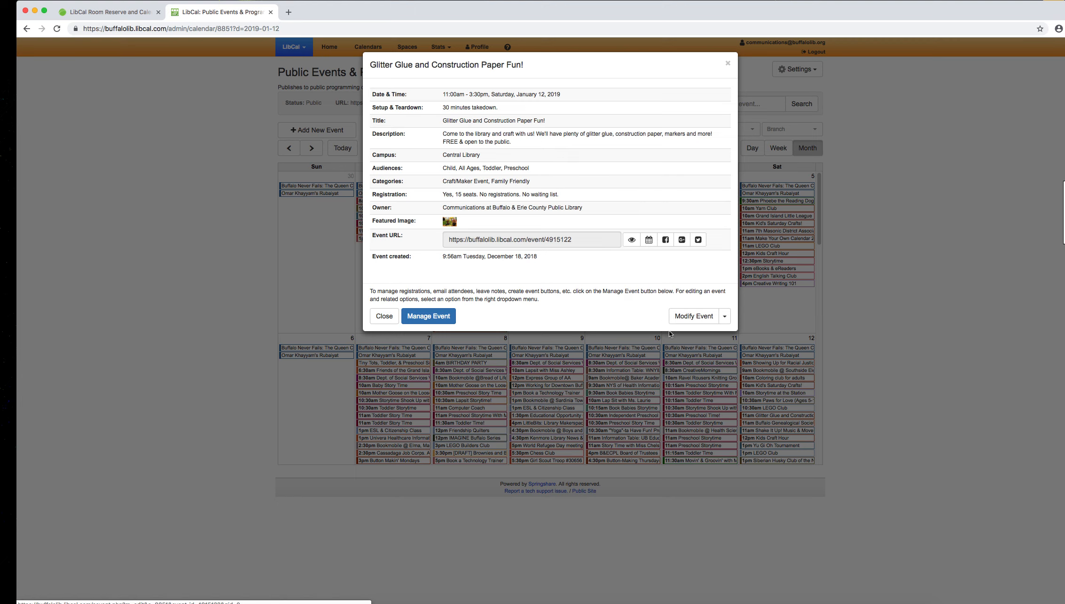
click(693, 316)
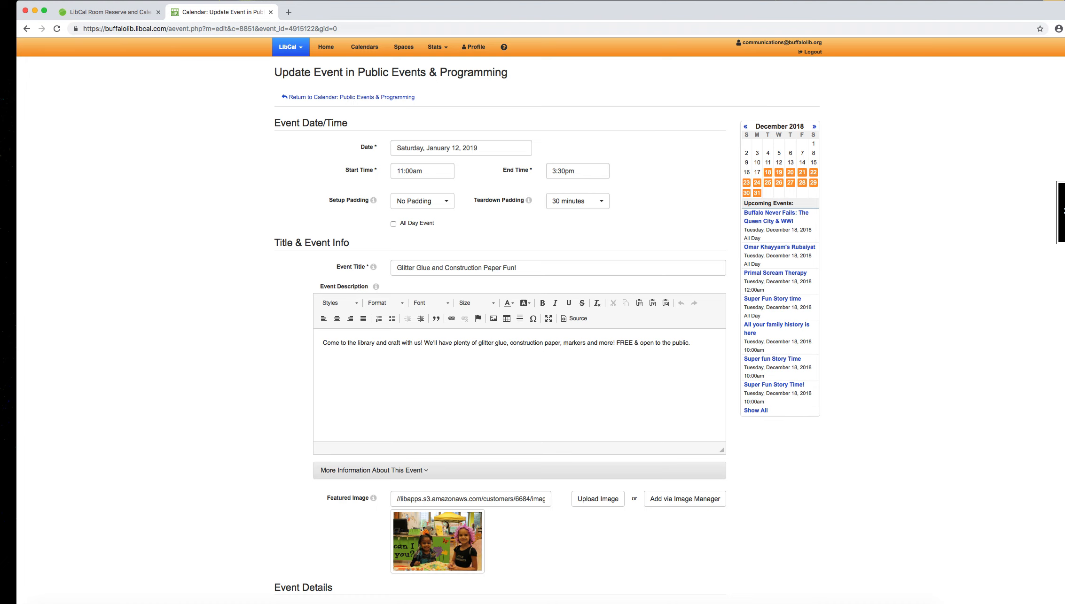
scroll(1039, 373, down, 15)
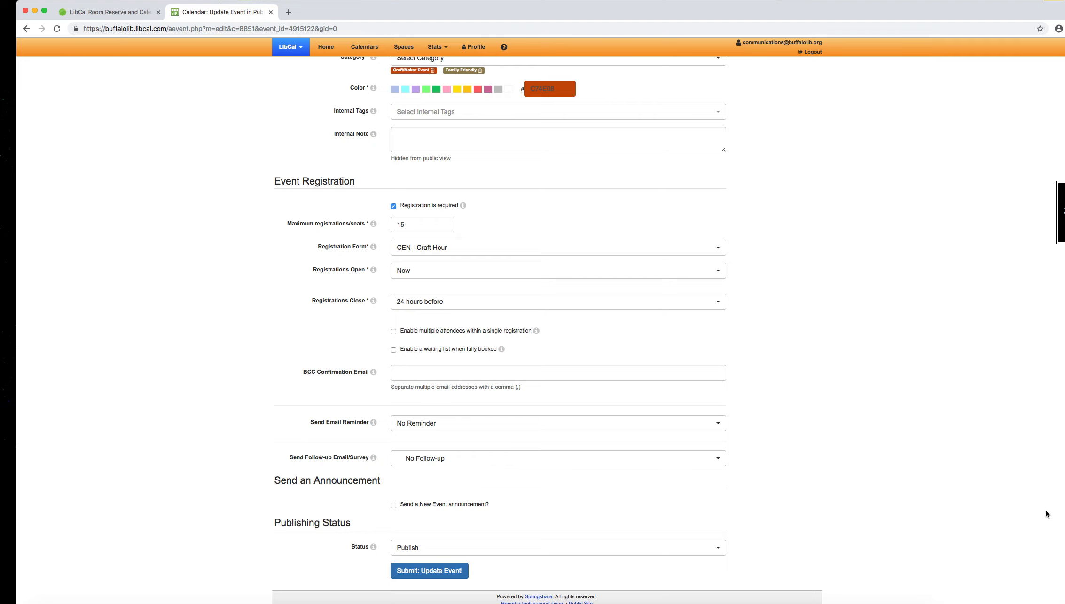
scroll(1046, 510, up, 15)
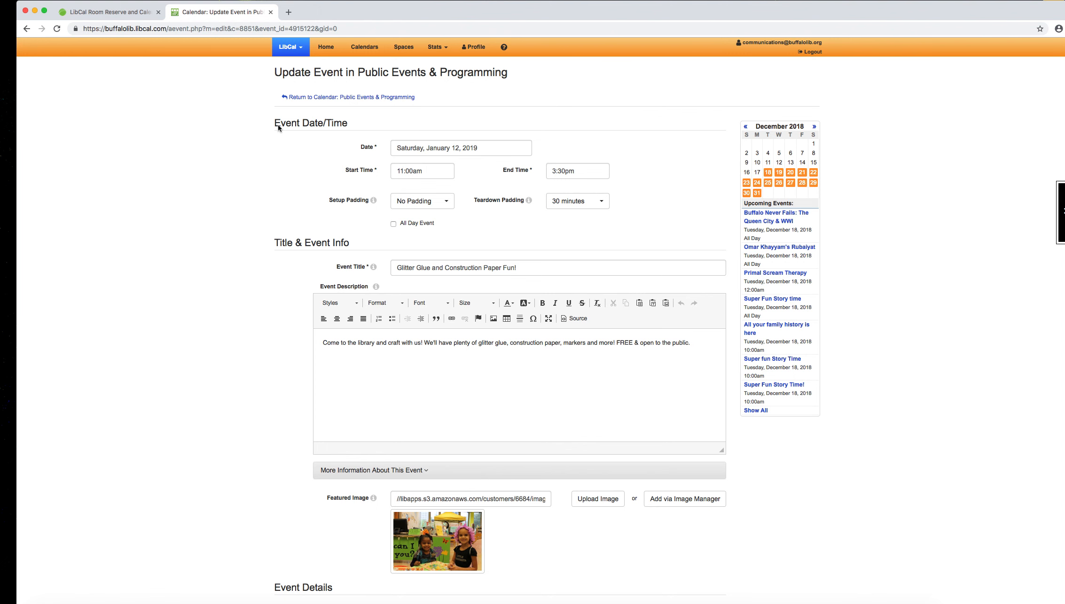
click(297, 97)
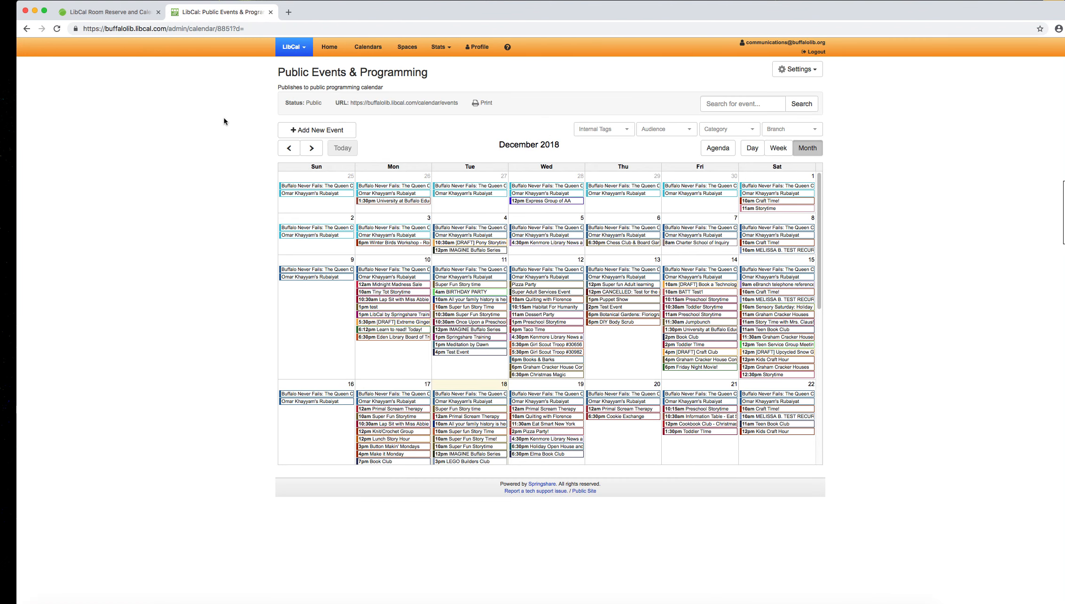
Step: Start a new event dated Thursday, January 3, 2019, running from 12:00pm to 1:00pm
click(313, 135)
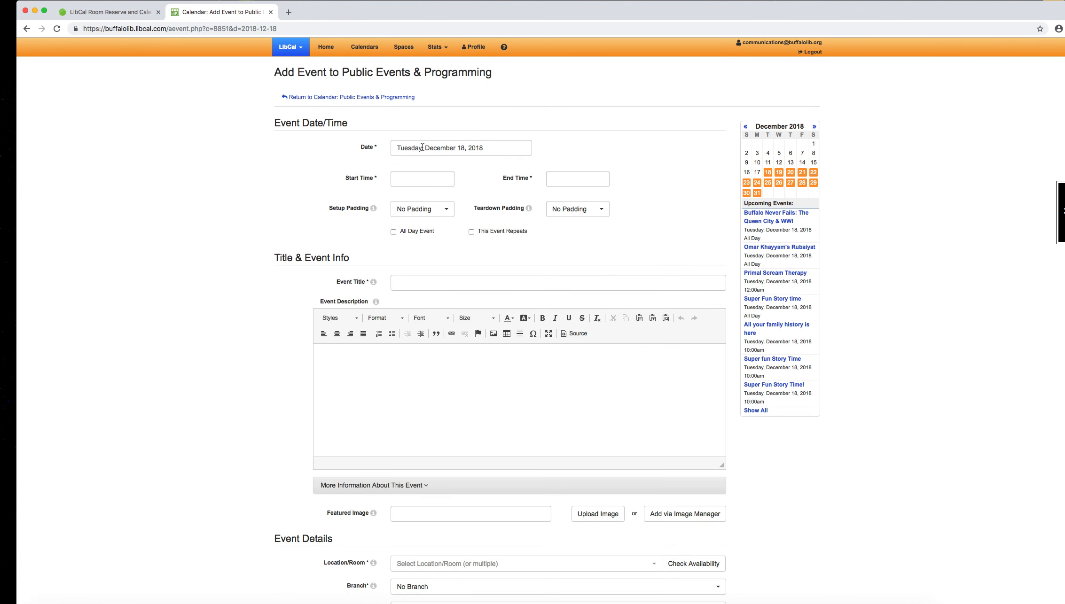
click(401, 148)
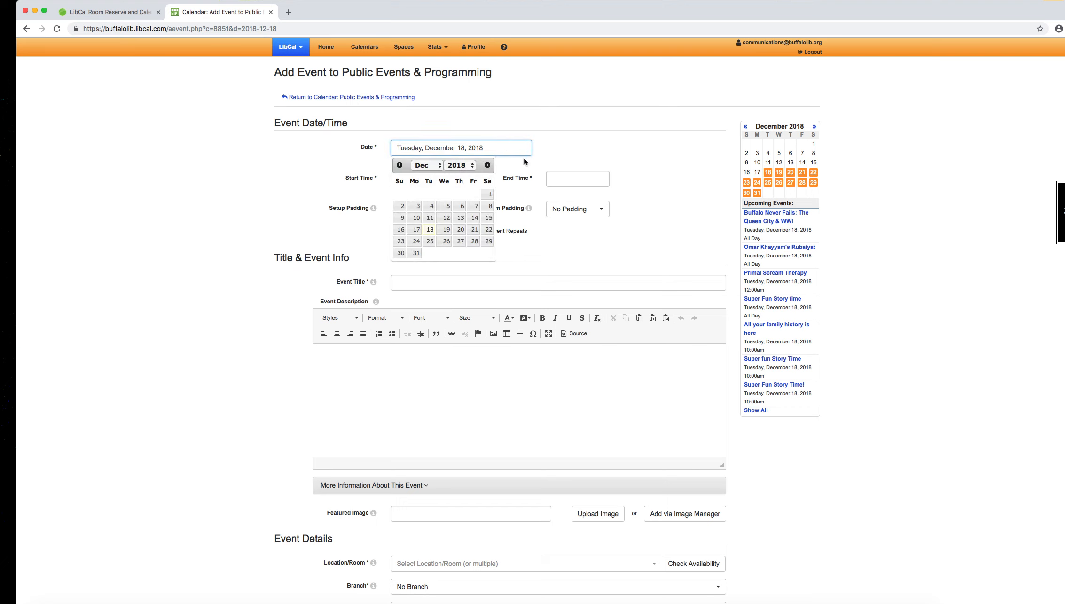
click(488, 165)
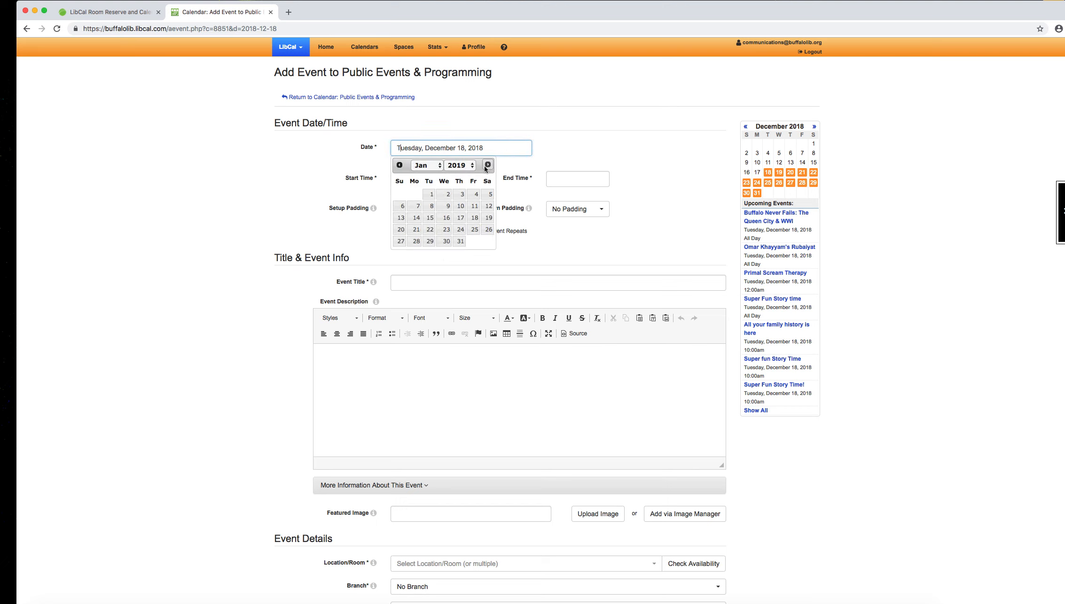
click(460, 196)
click(411, 181)
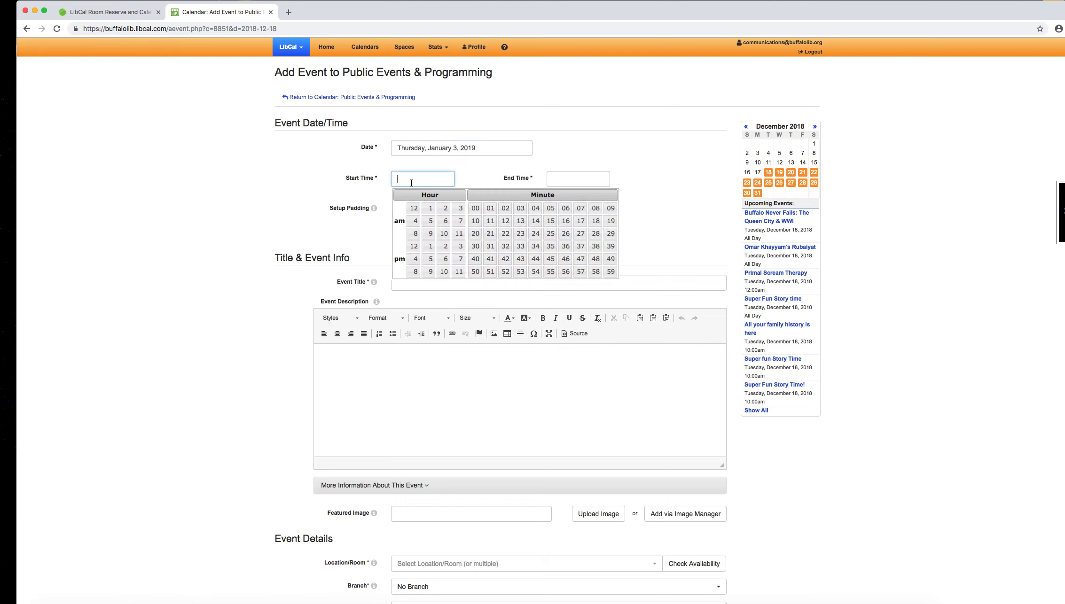
click(413, 246)
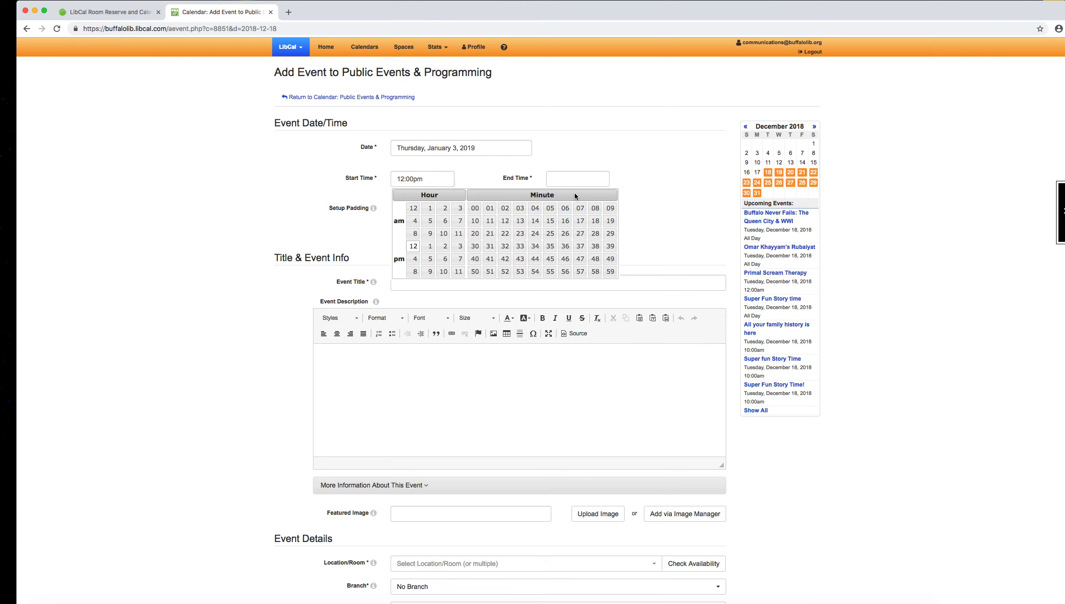
click(576, 179)
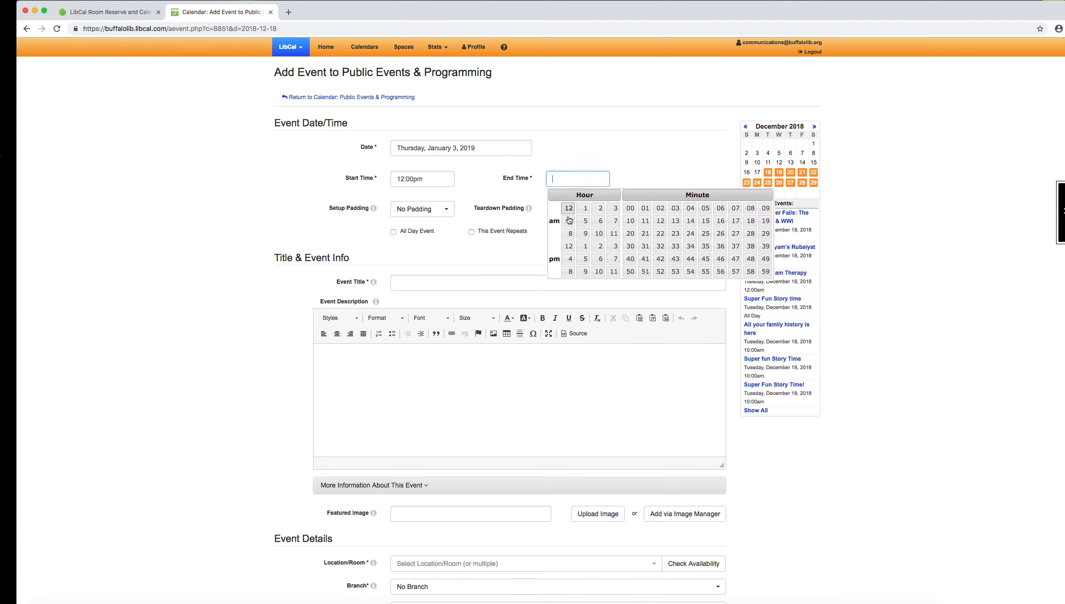
click(584, 253)
click(586, 166)
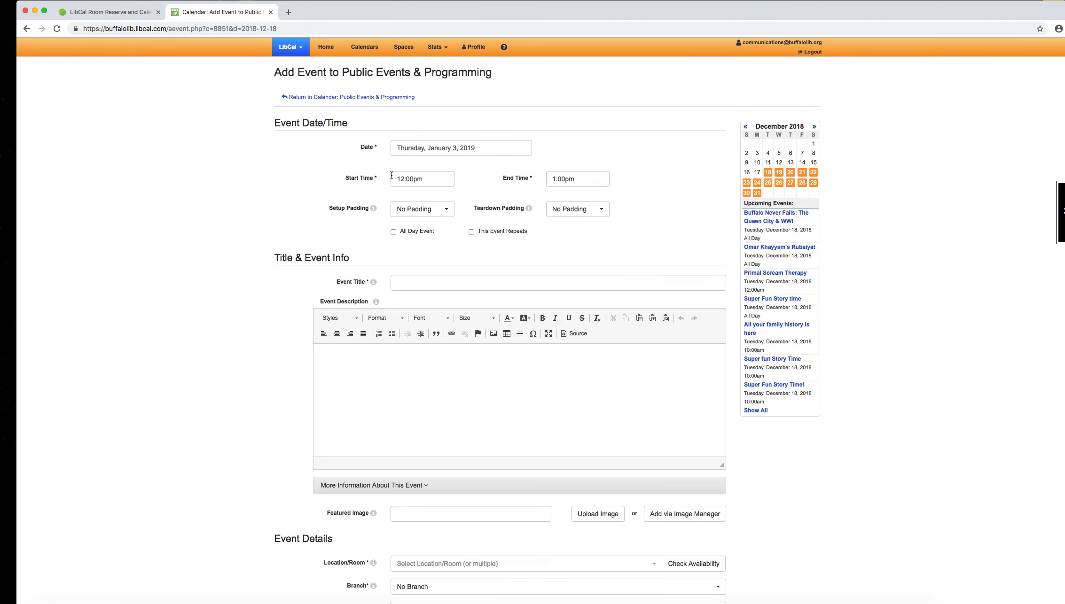
Step: Make the event repeat weekly, every 1 week on Thursday, with an end date of January 17, 2019
scroll(479, 204, down, 1)
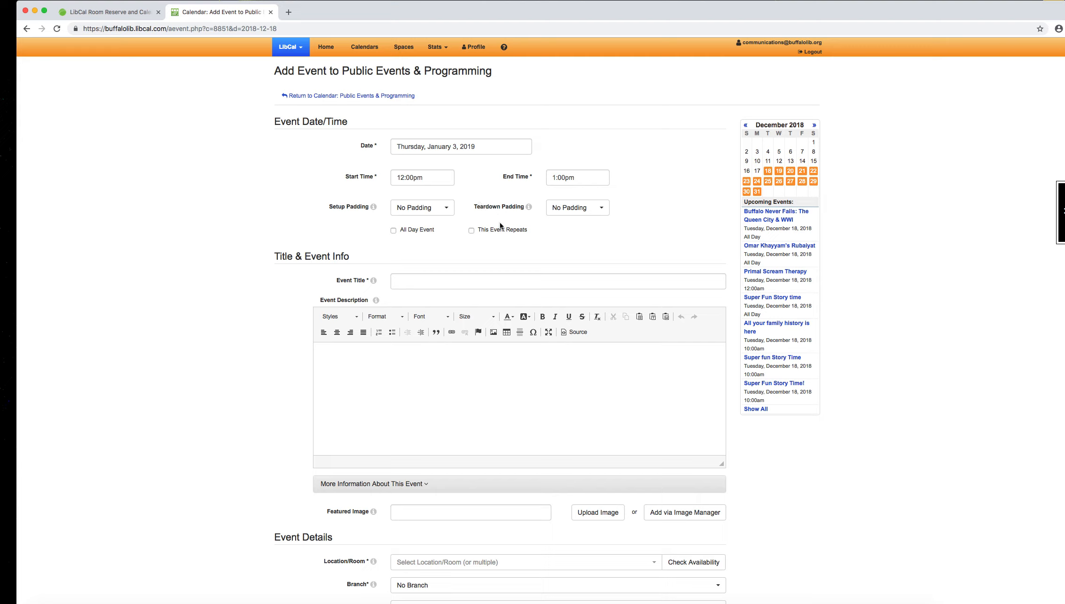
click(472, 232)
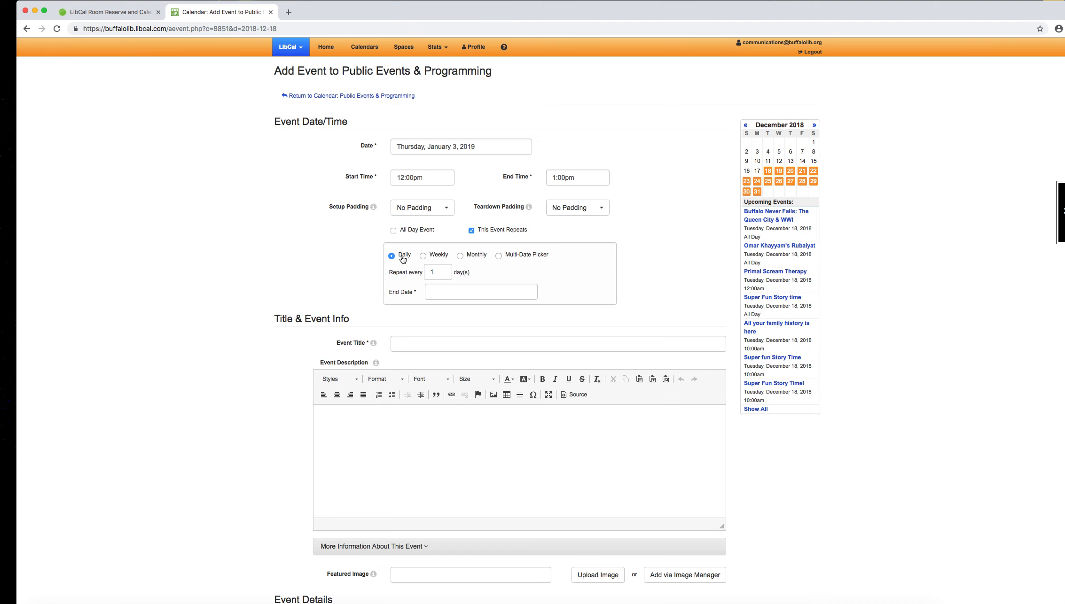
scroll(403, 260, down, 2)
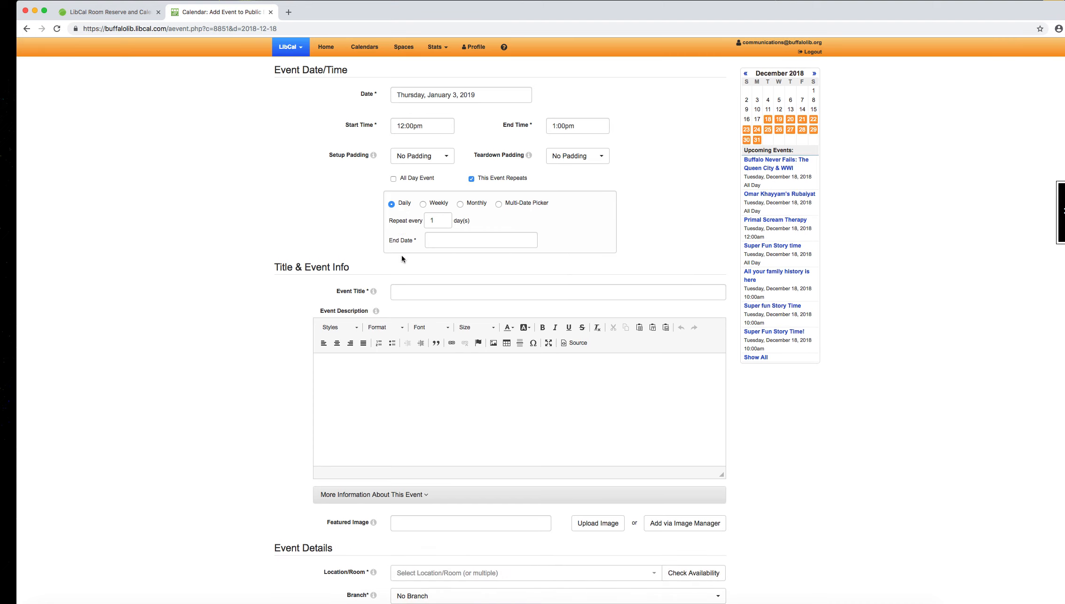
scroll(402, 255, up, 1)
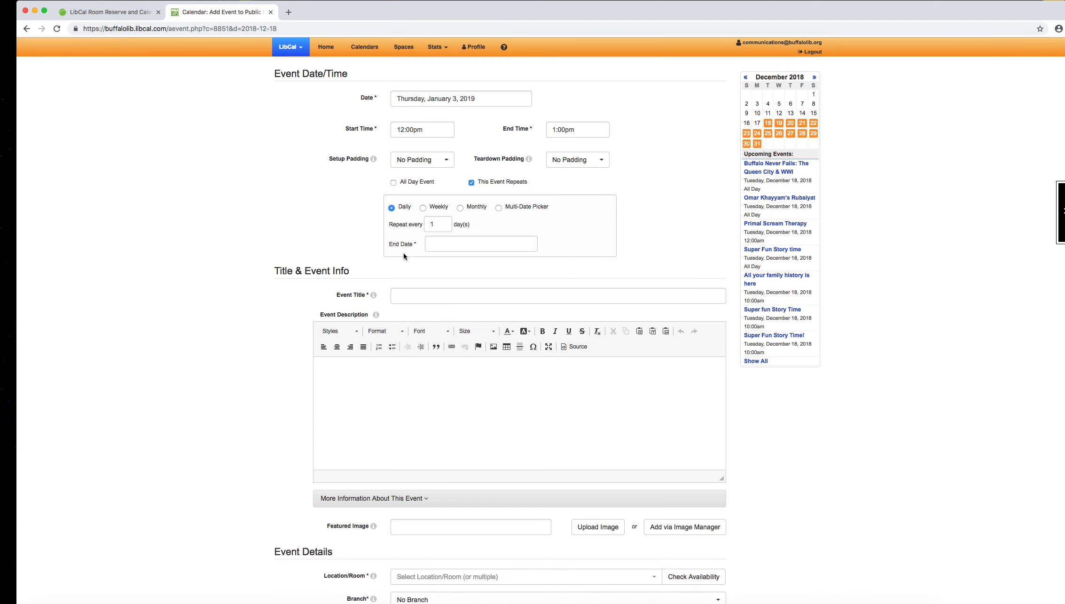
click(424, 208)
scroll(424, 207, down, 1)
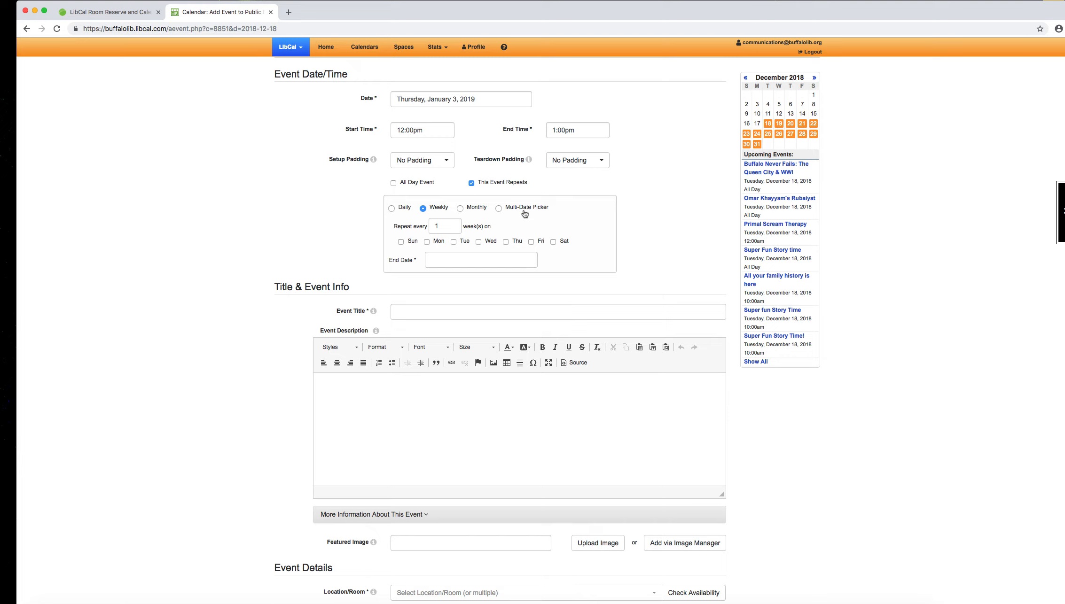
scroll(429, 182, down, 1)
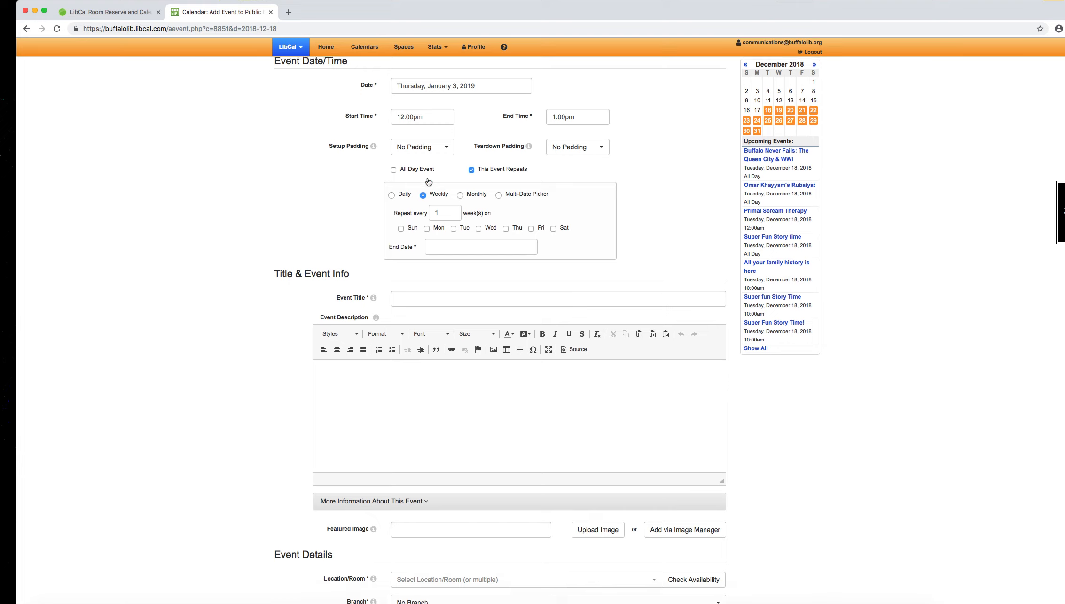
scroll(429, 183, down, 2)
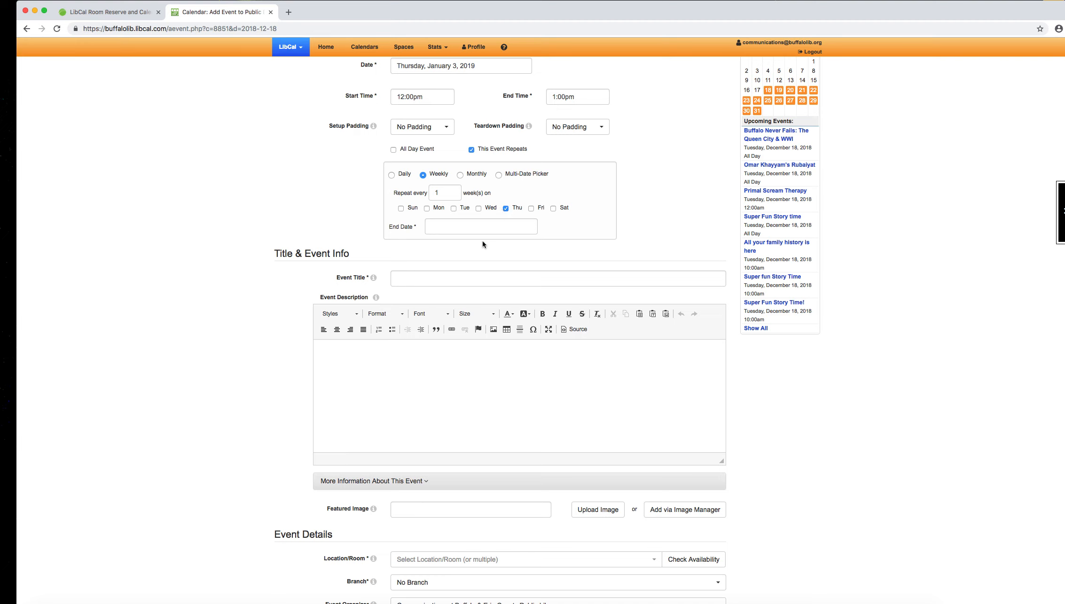
click(437, 229)
click(521, 244)
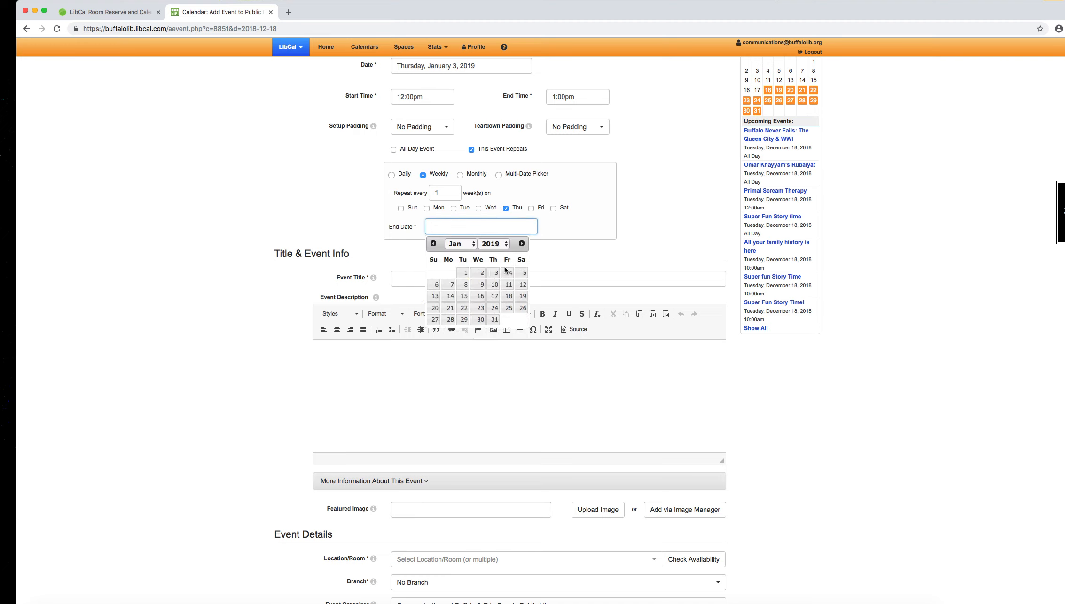
click(495, 297)
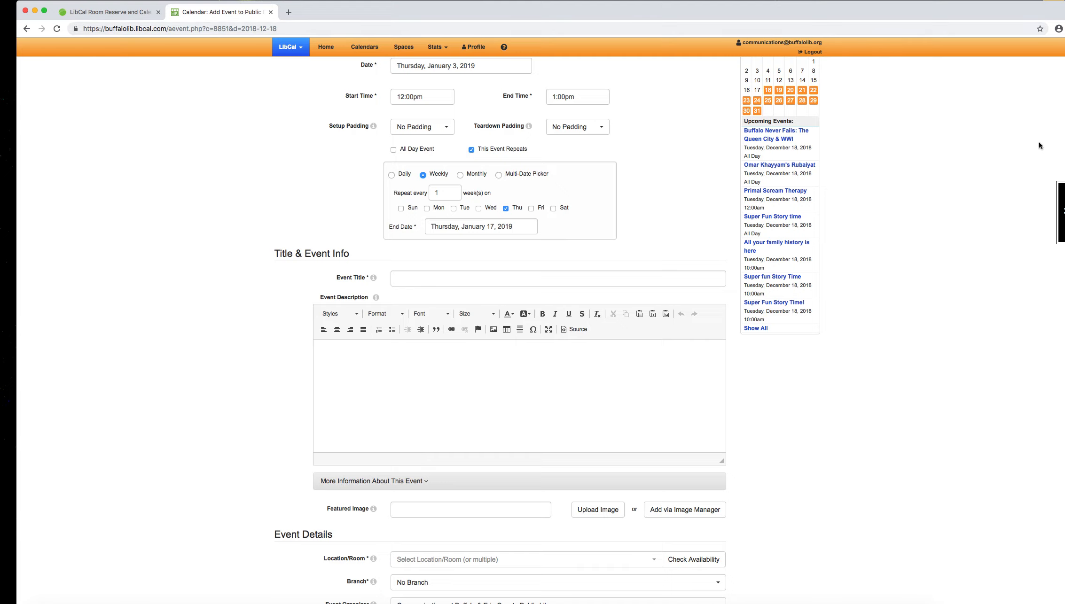
Step: Title the event "Computer Training" and enter the description "Join us to learn more about Microsoft Excel! Free & open to the public."
scroll(545, 329, down, 5)
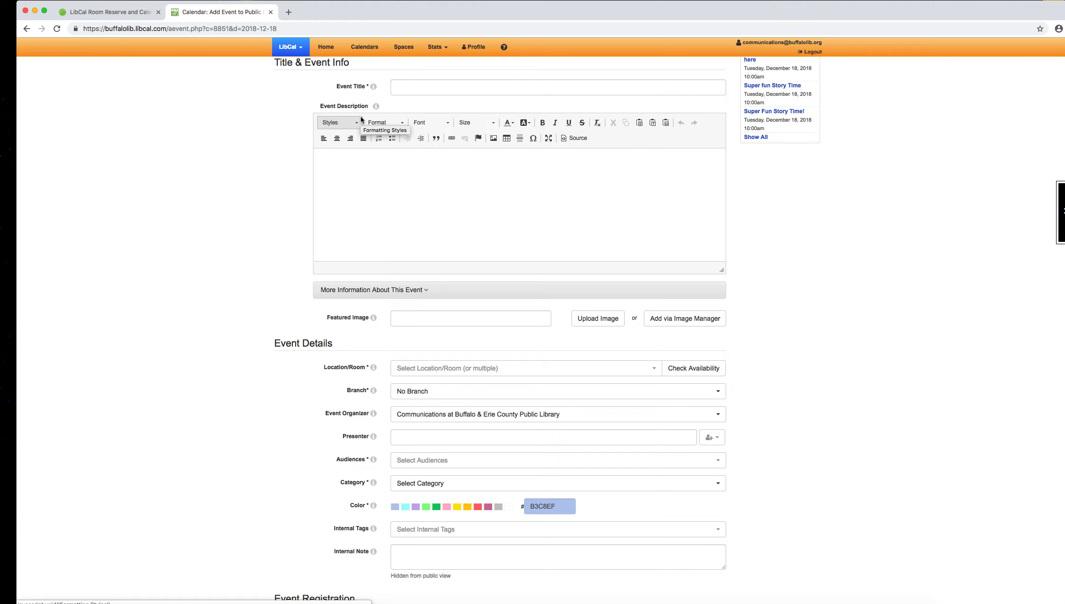
click(408, 88)
text(Com)
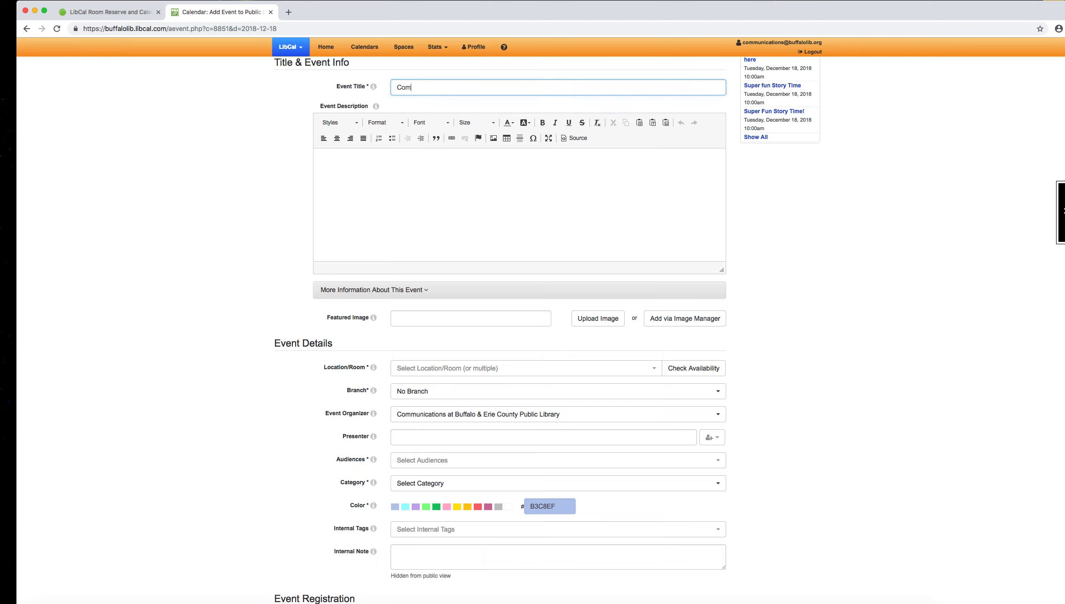
text(puter Training)
click(405, 174)
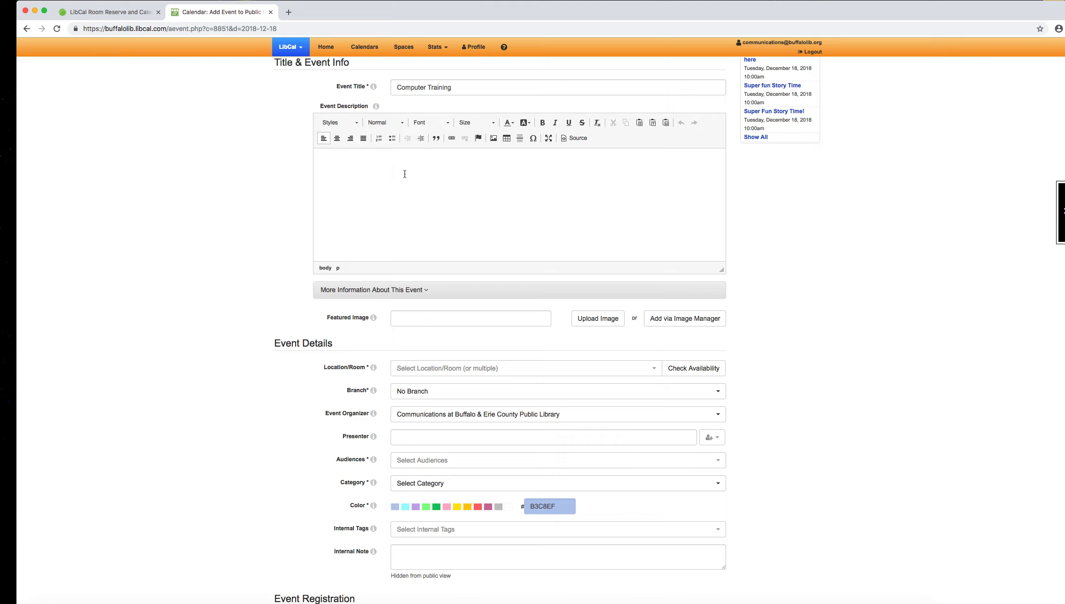
text(Join us to learn more about Microsoft Excel! Free & open to the public.)
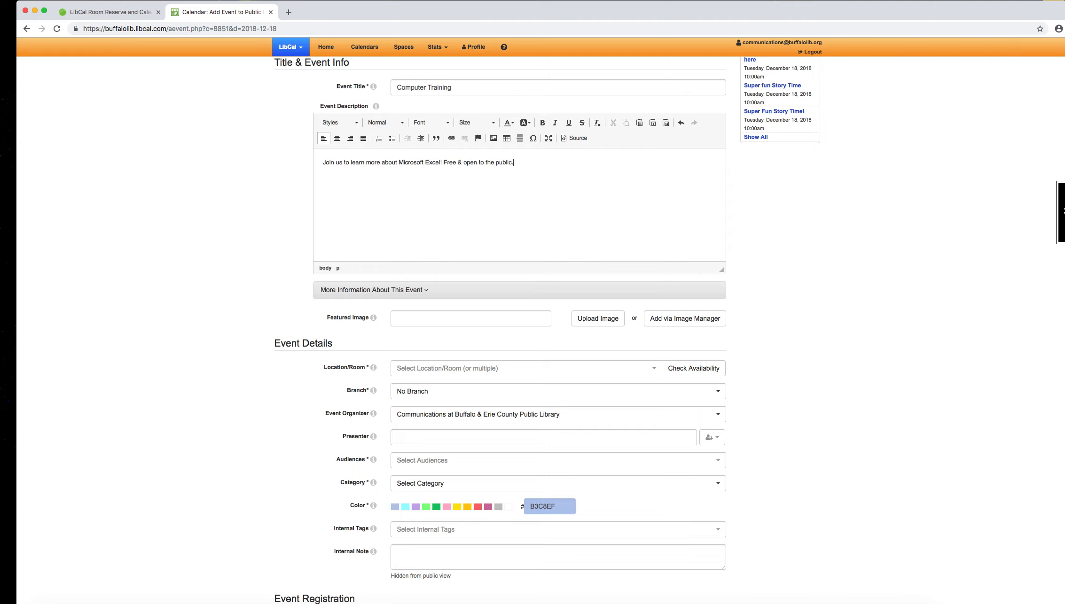
Step: Add the Woman1_computer image from the shared image library's Computers/Tech folder as the event's featured image
scroll(225, 293, up, 1)
click(707, 323)
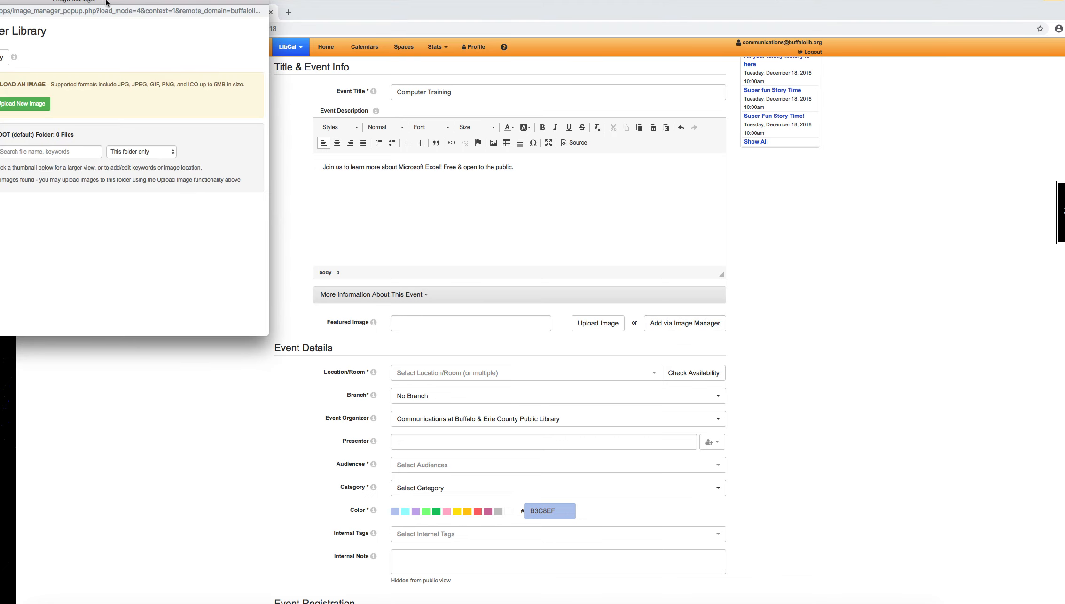
drag(106, 2, 504, 163)
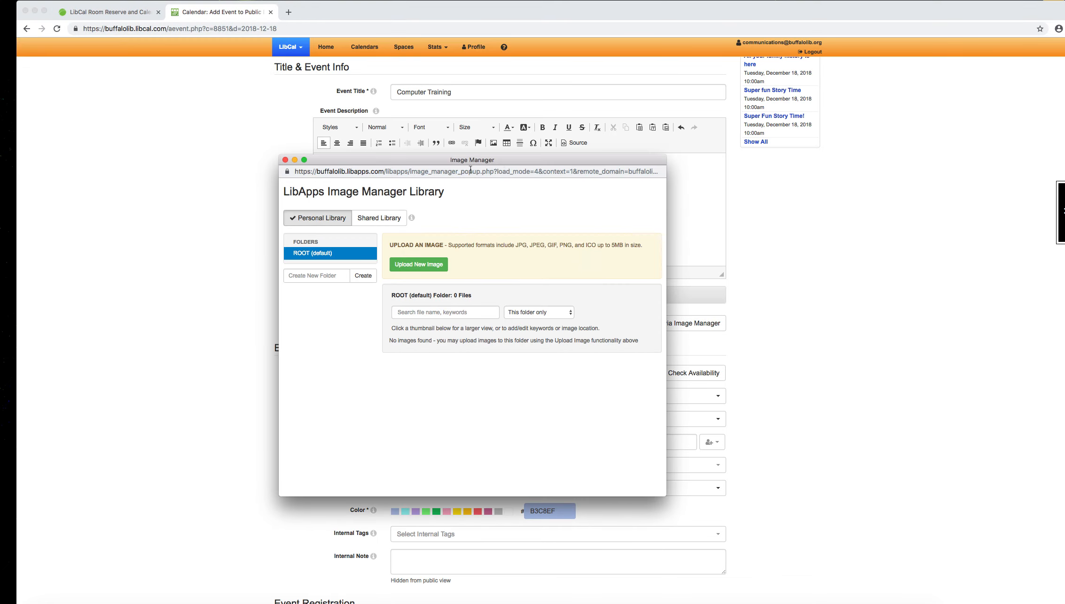
click(395, 215)
click(373, 371)
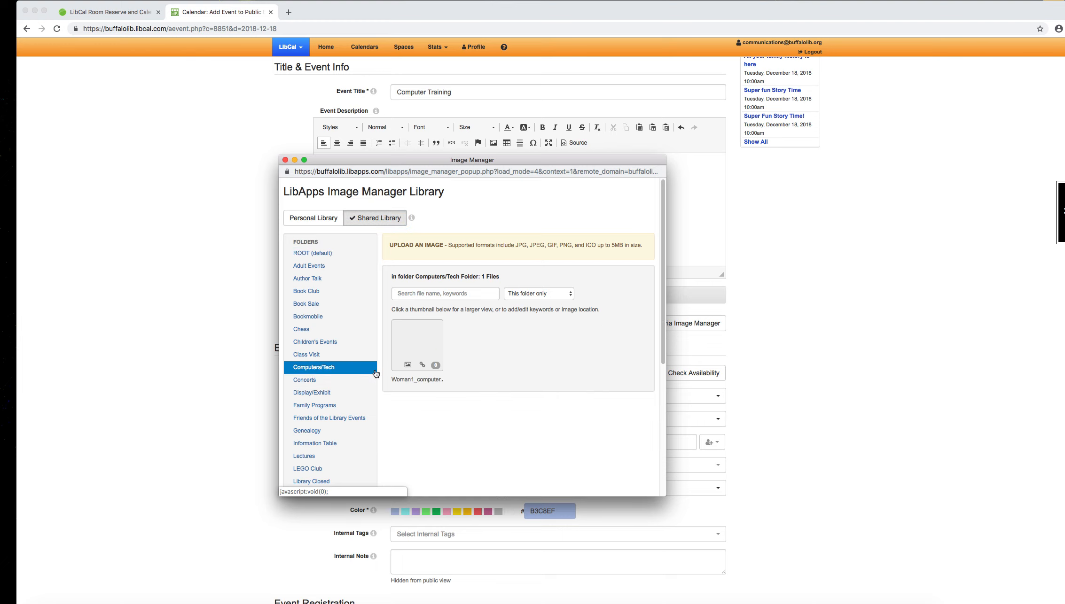
click(407, 366)
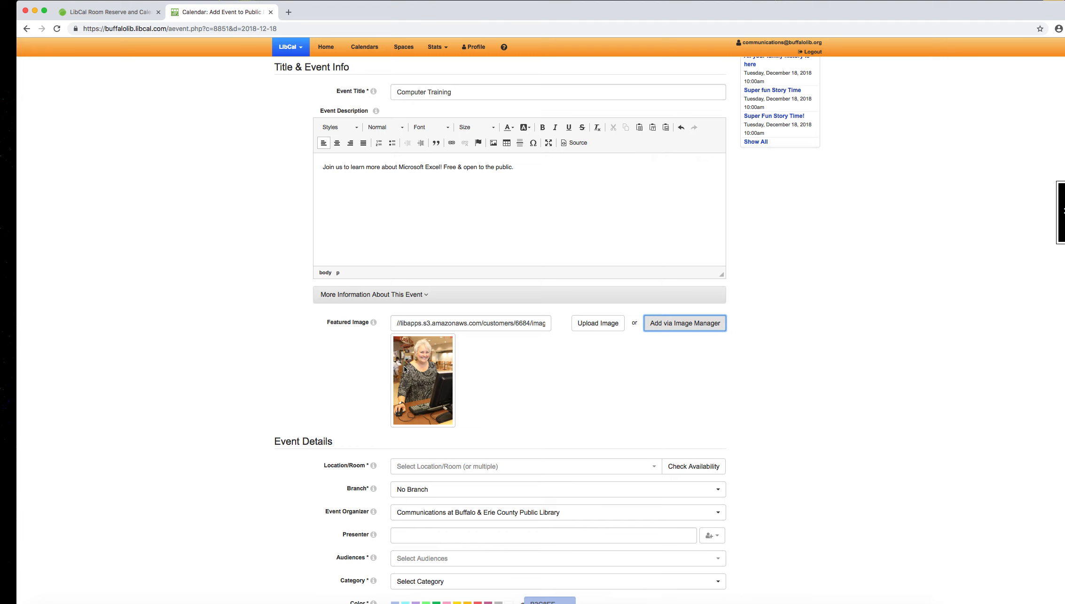
Step: Set the event's location to No Location and its branch to Alden Ewell Free Library
scroll(912, 333, down, 5)
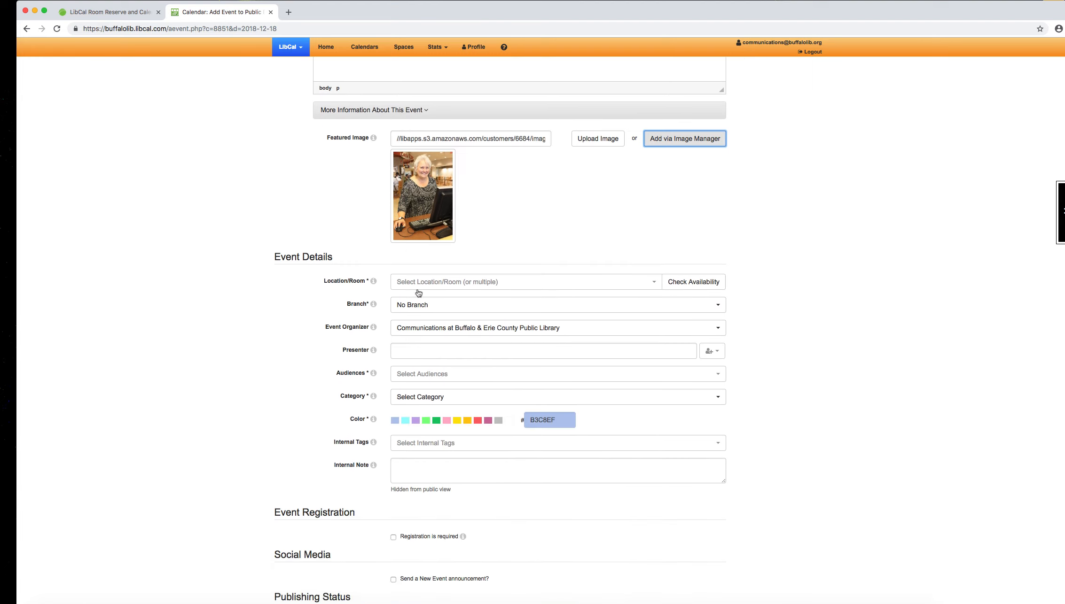
click(482, 283)
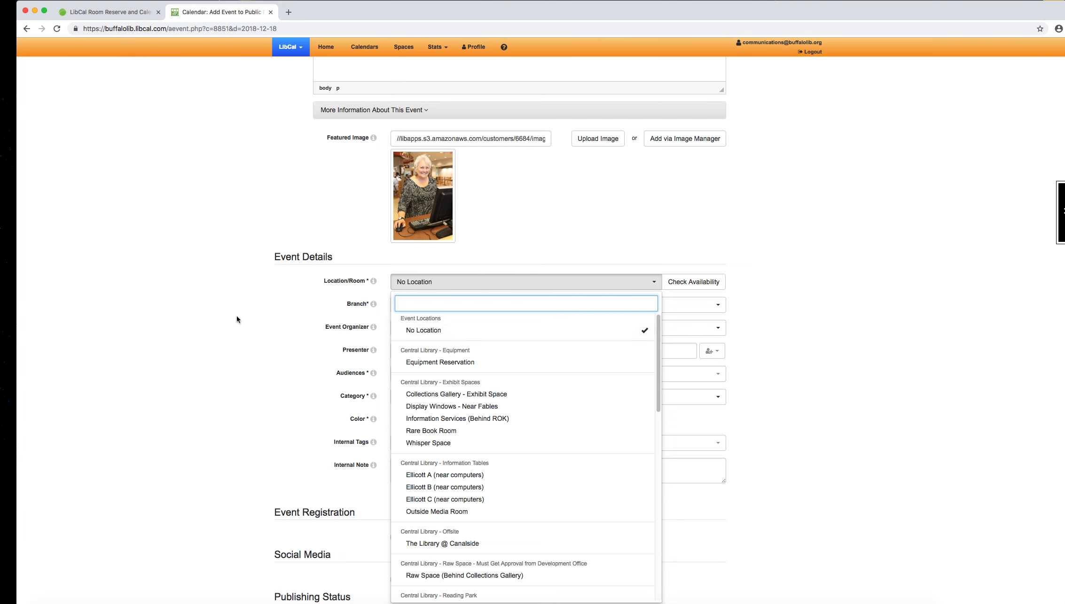
click(421, 330)
click(478, 306)
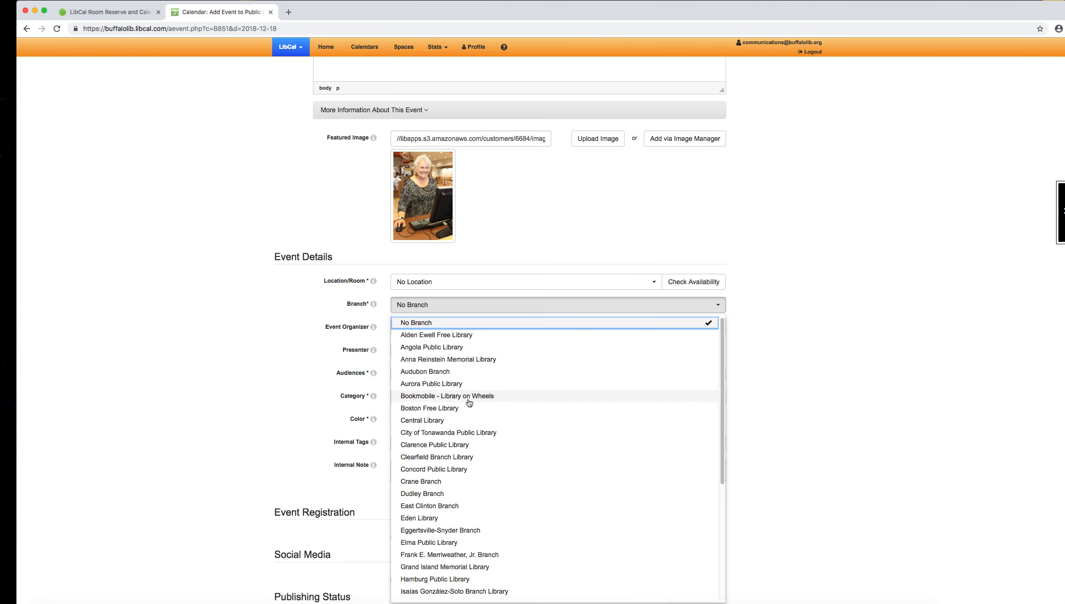
click(424, 336)
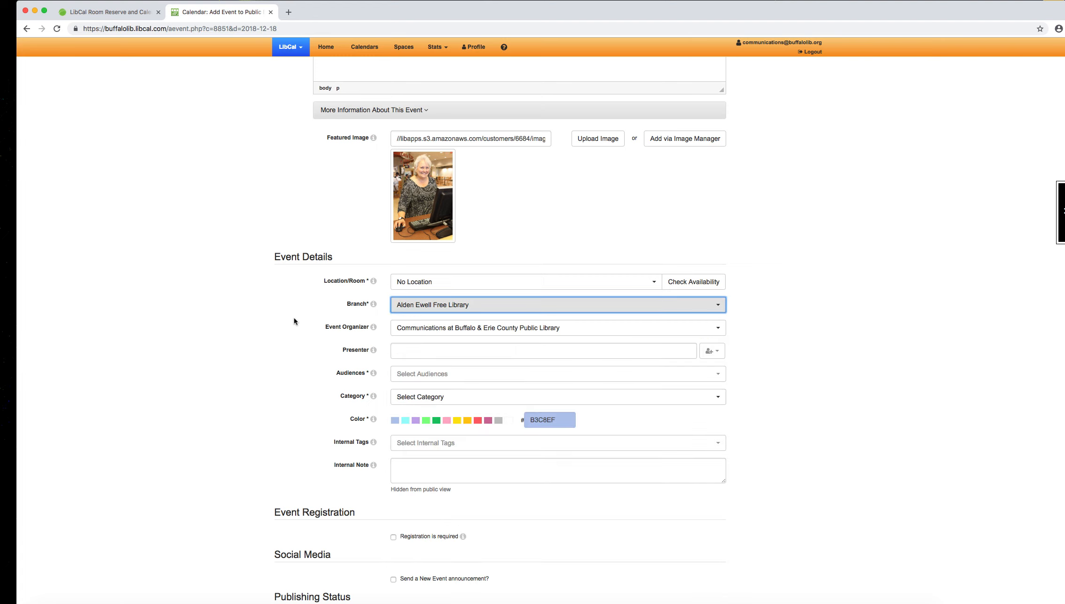
click(294, 321)
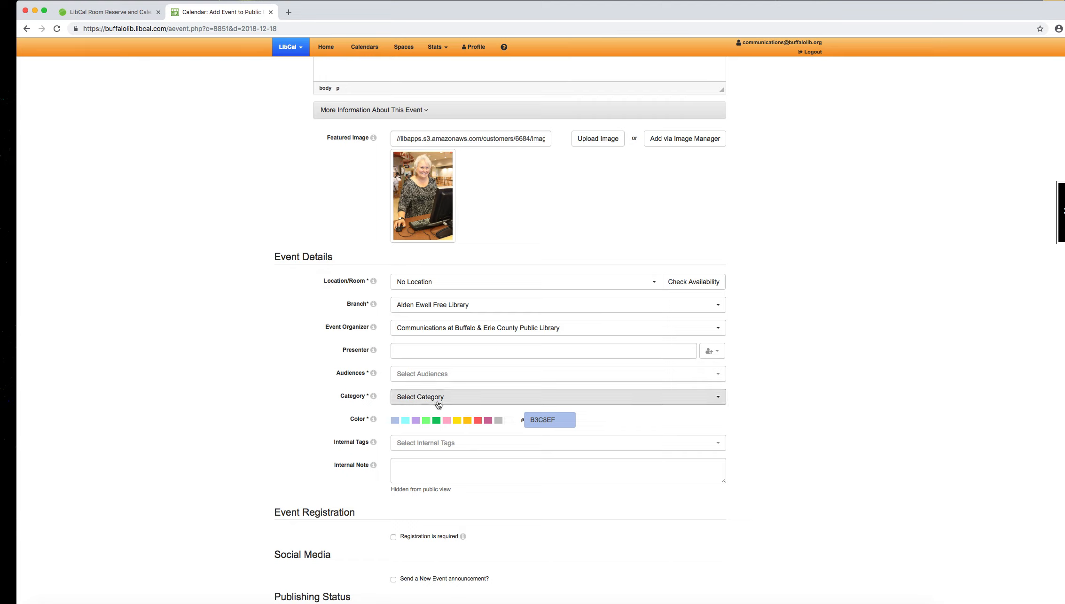
Step: Select Adult and Senior as the event's audiences
click(423, 378)
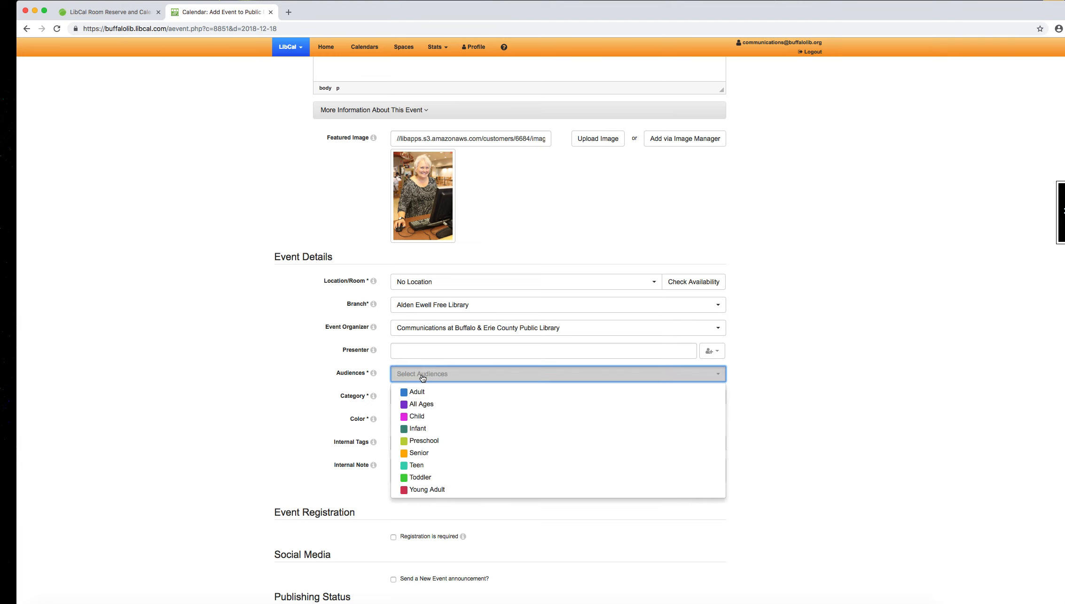
click(435, 394)
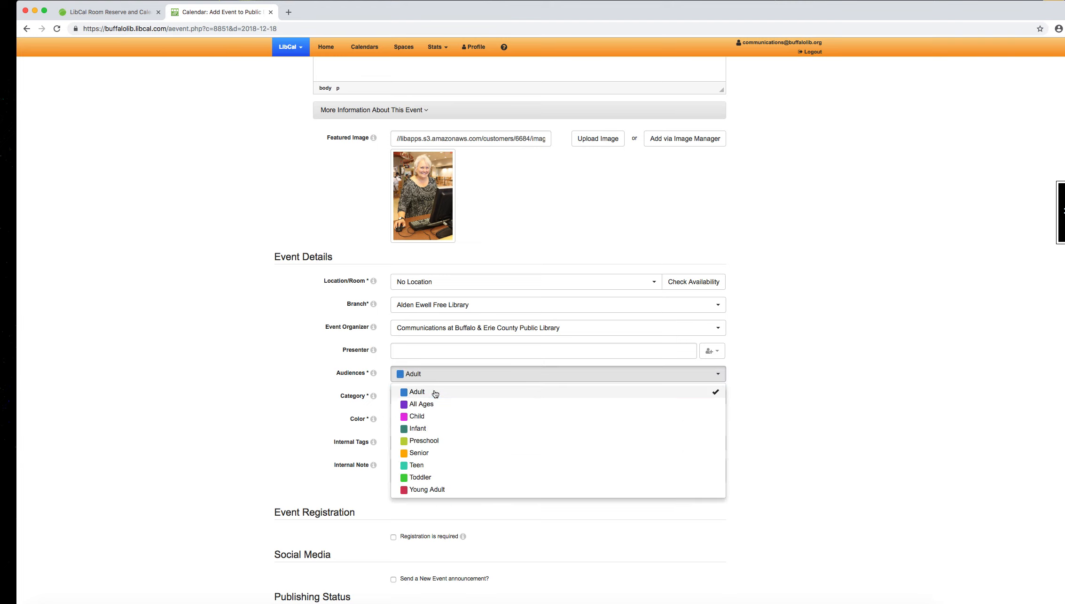
click(419, 453)
click(310, 403)
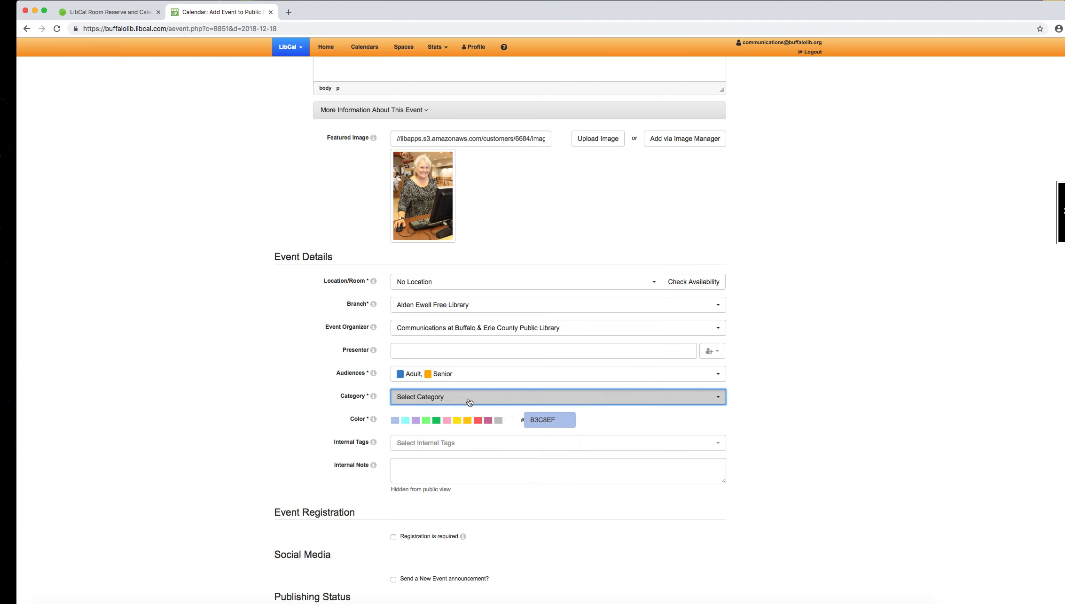
Step: Assign the Computers and the Internet and Training Event categories to the event
click(469, 402)
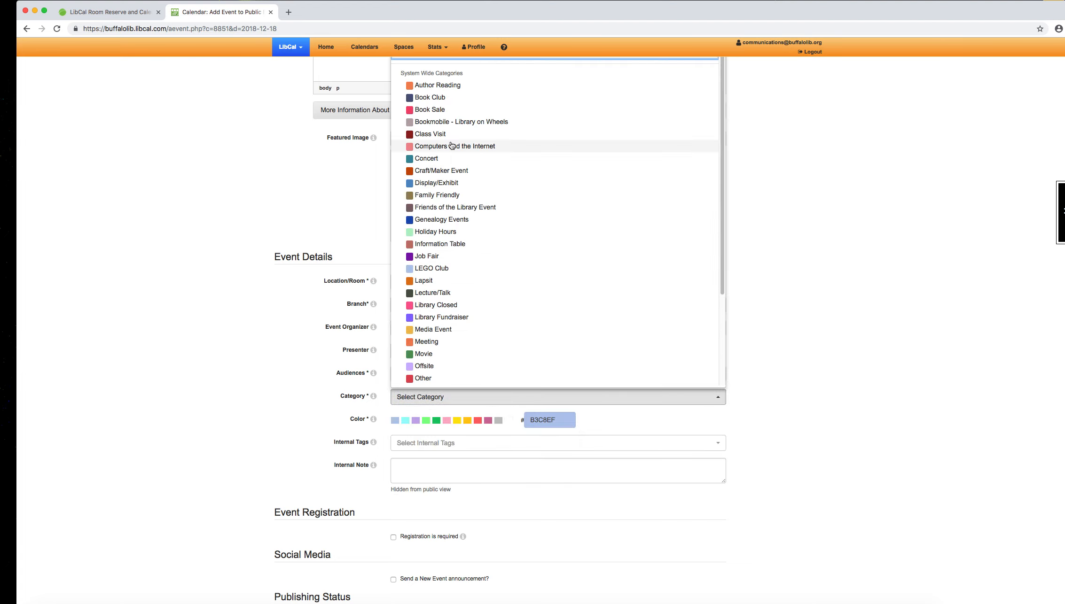
click(451, 145)
click(531, 399)
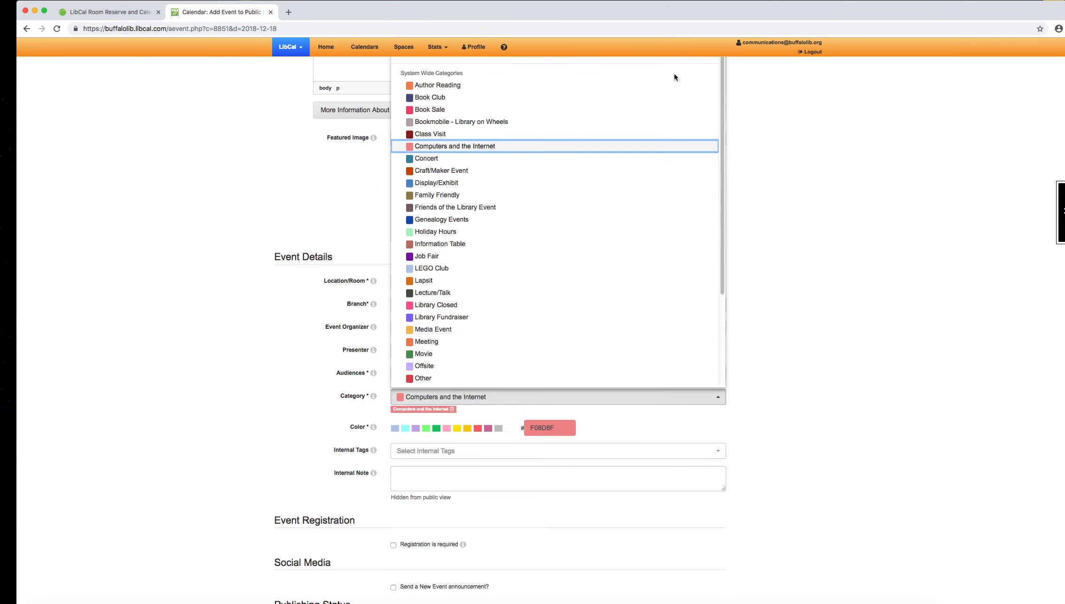
drag(721, 85, 651, 338)
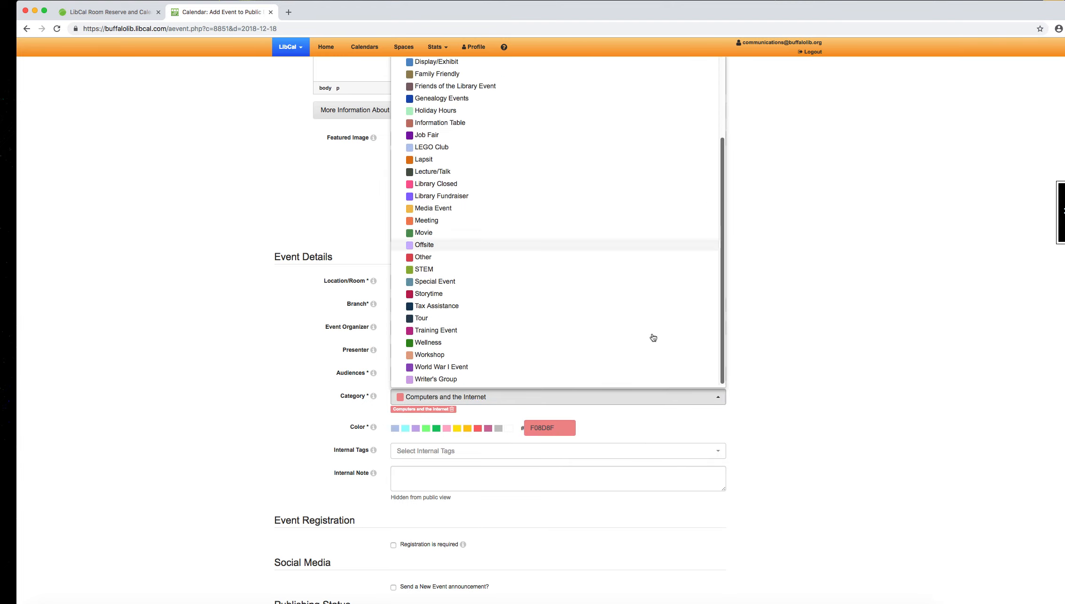
click(447, 333)
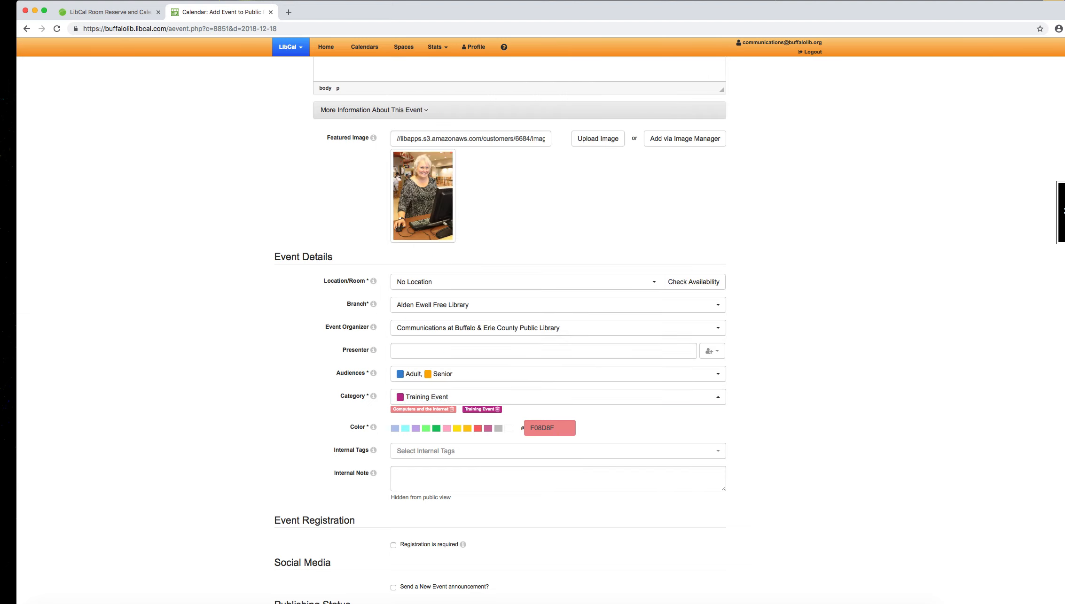
Step: Require registration for the event, leave series link registration off, and submit the new event with Publish status
scroll(1057, 400, down, 3)
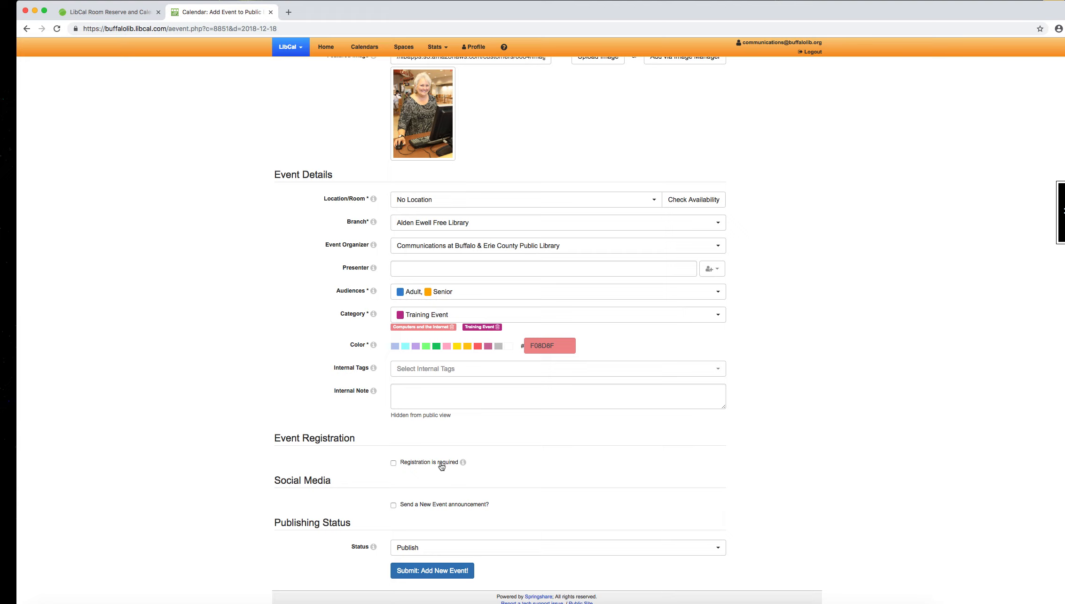
click(394, 464)
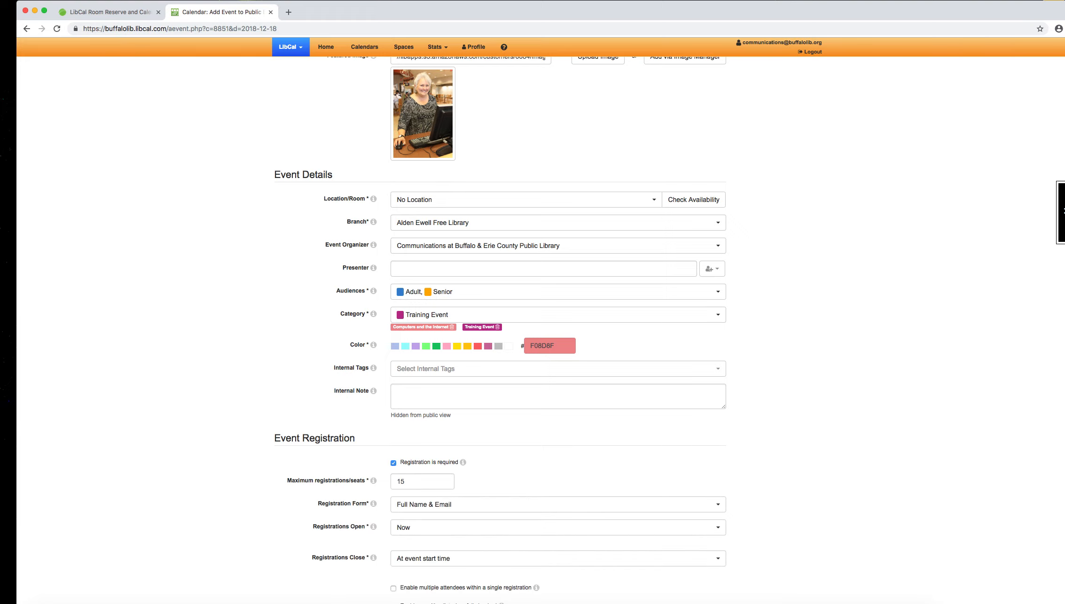
scroll(715, 170, down, 6)
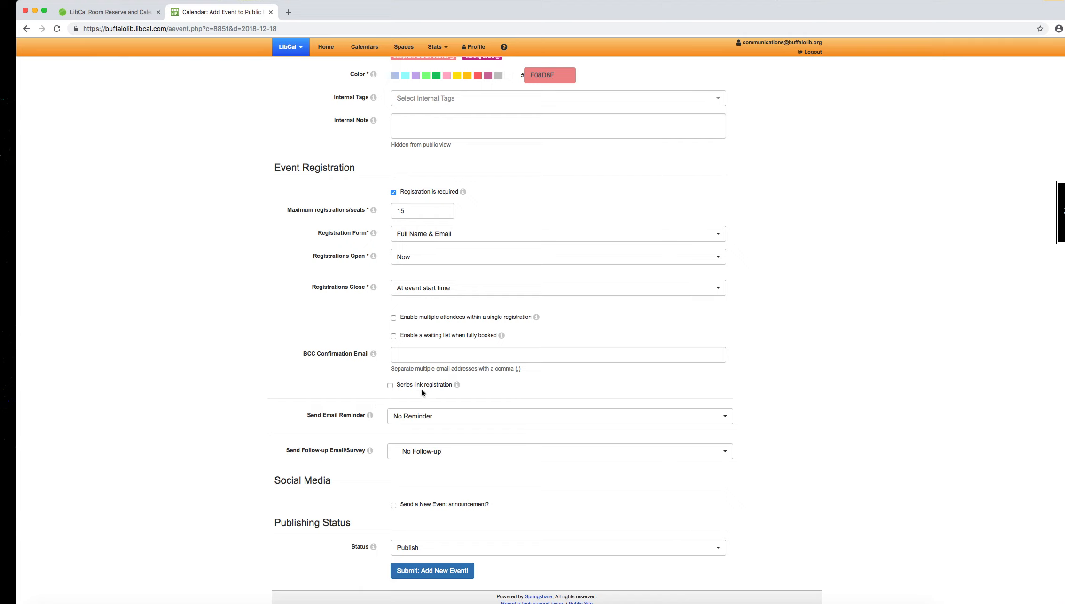
click(391, 385)
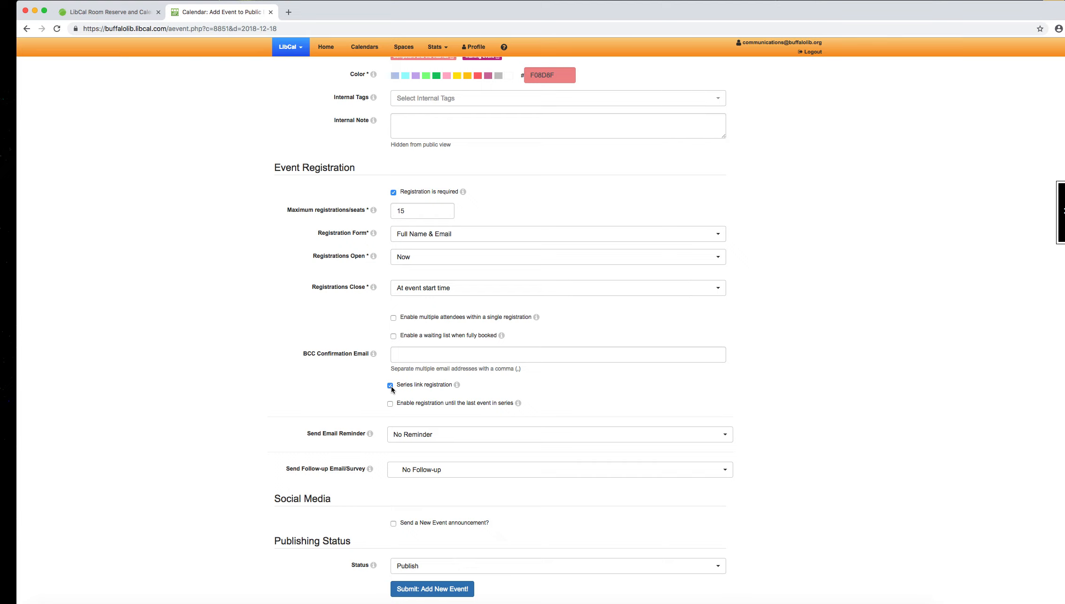
click(391, 386)
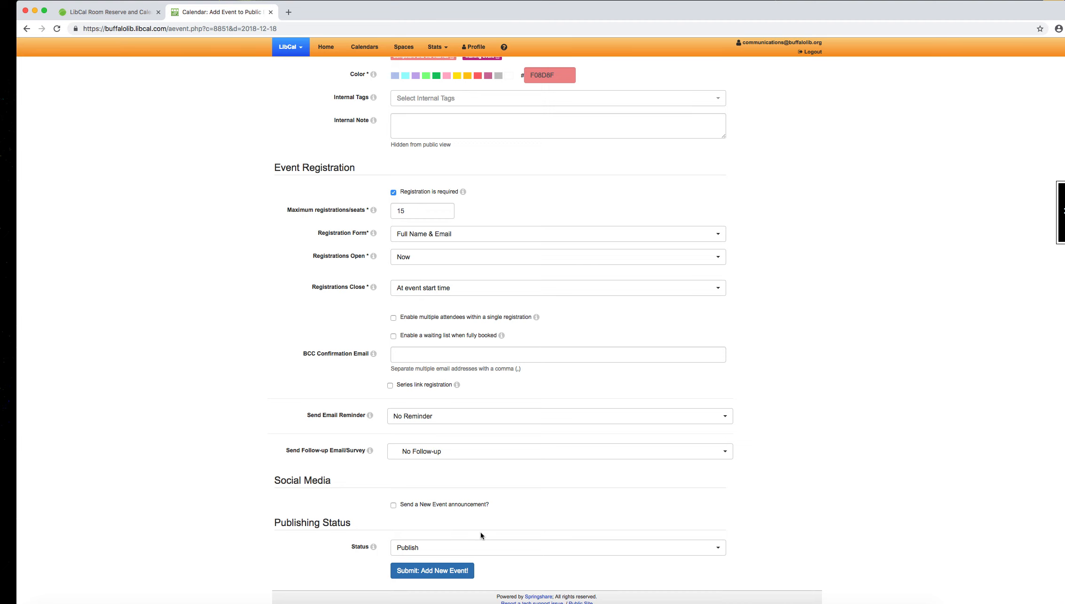
click(419, 576)
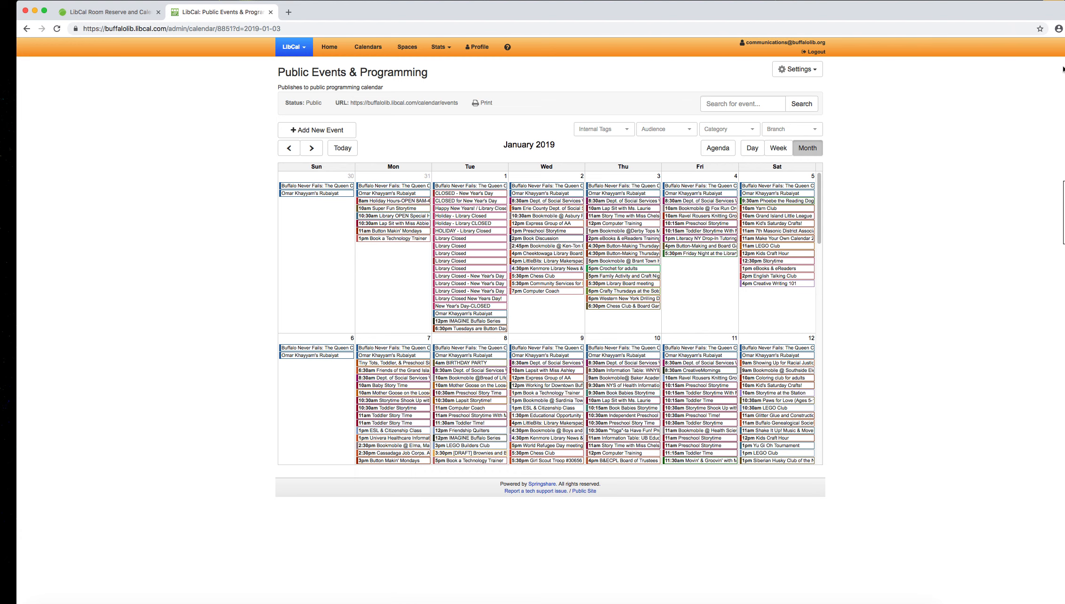
Step: Examine the details and modification options of the January 3, 2019 Computer Training event, and close its summary
mouse_move(605, 226)
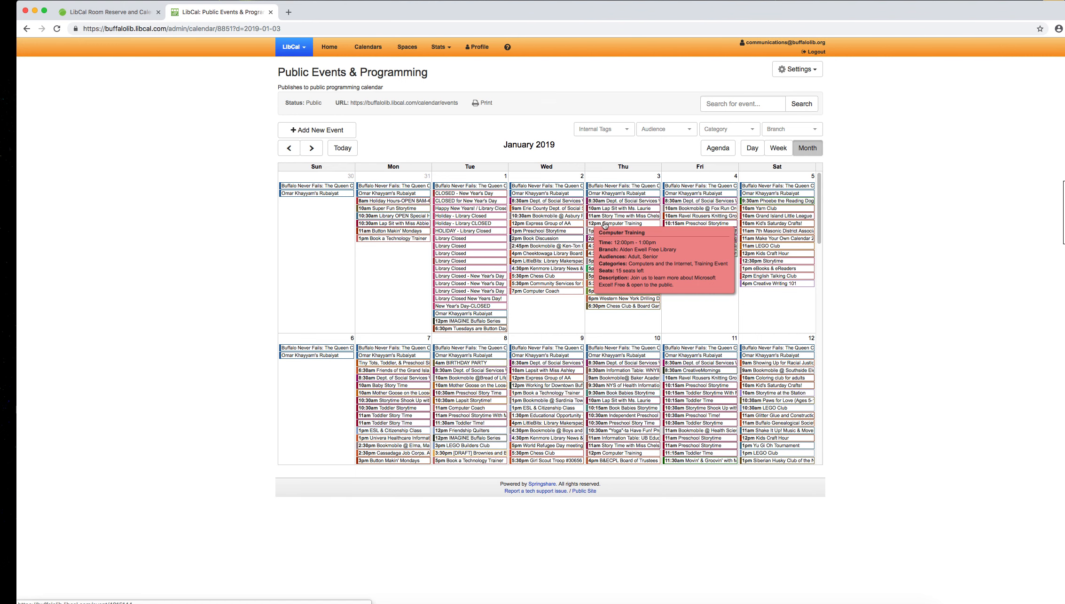
click(605, 225)
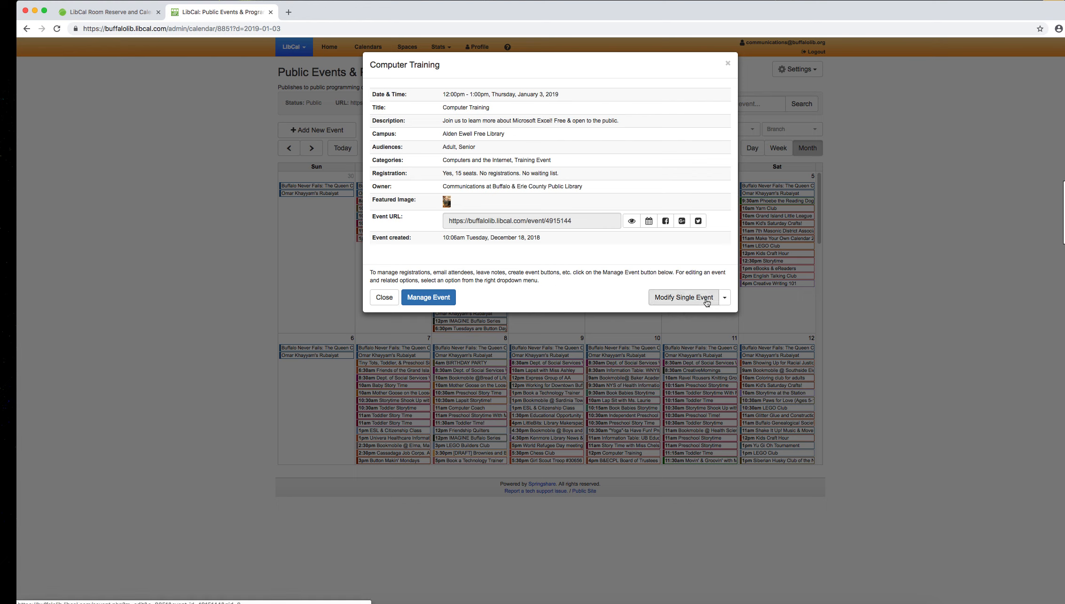
click(724, 302)
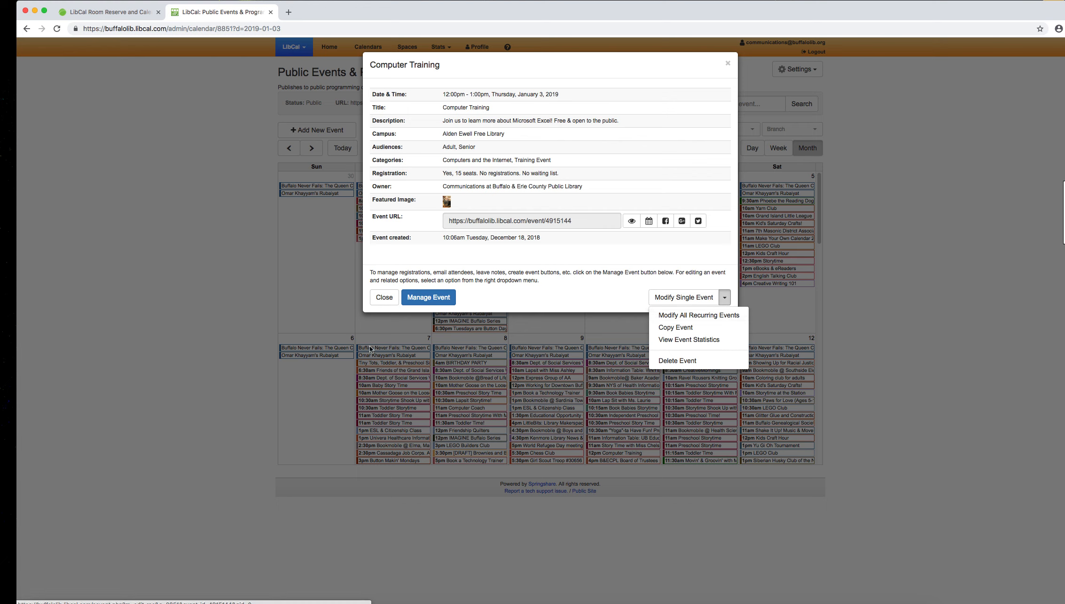
click(384, 297)
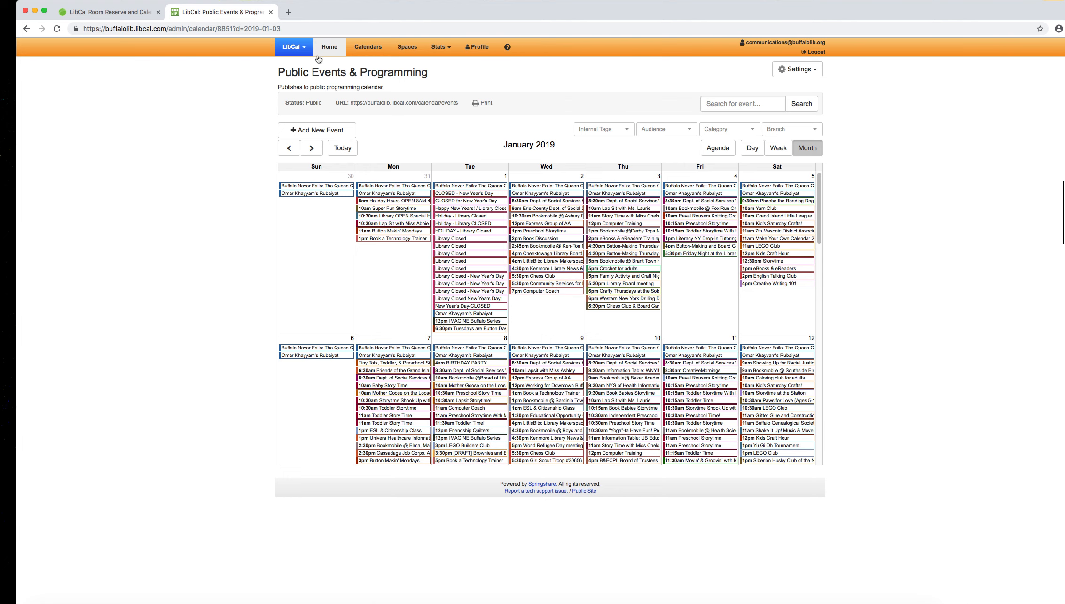
Step: Create a new calendar registration form titled "ALD - Test Event"
click(378, 50)
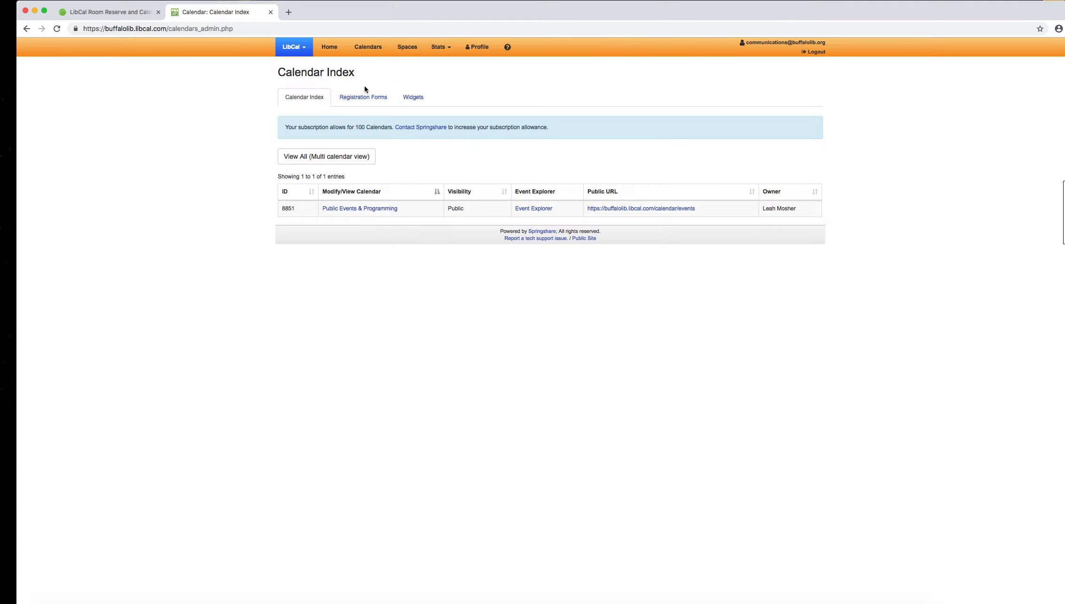
click(369, 53)
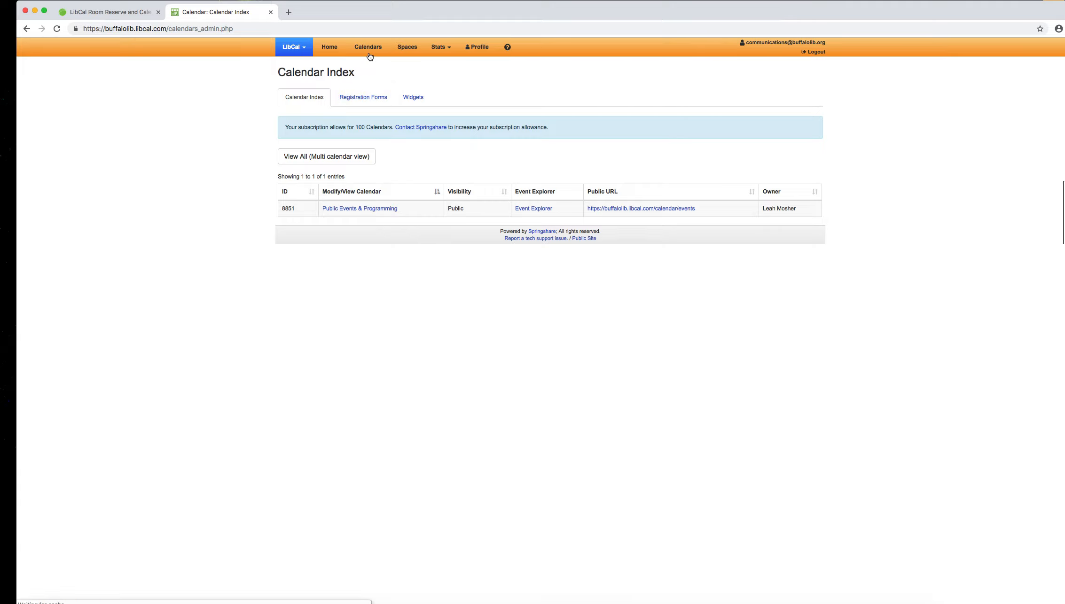
click(373, 104)
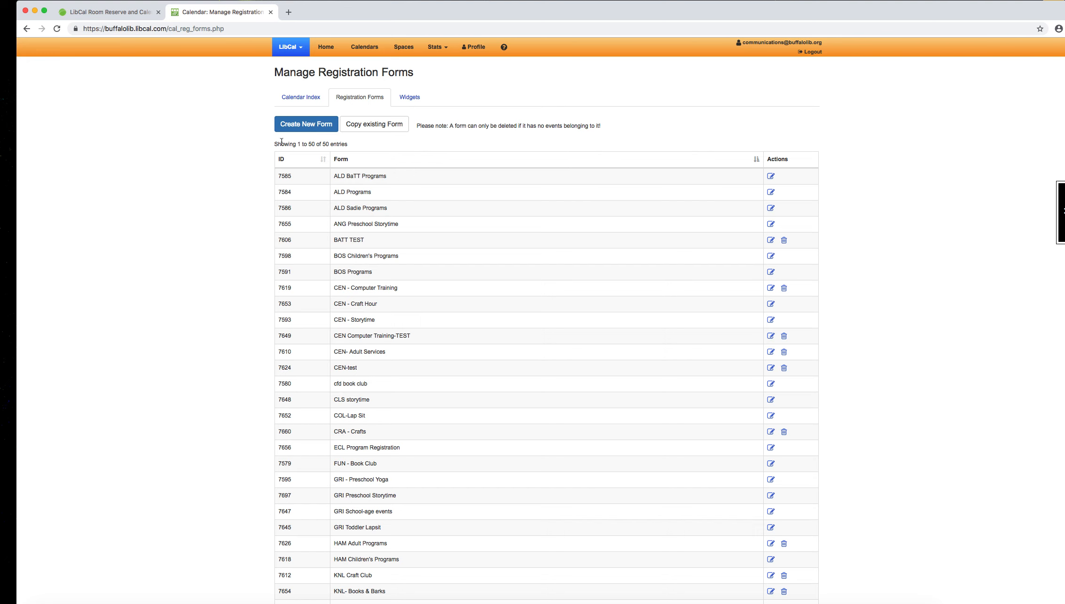
click(293, 126)
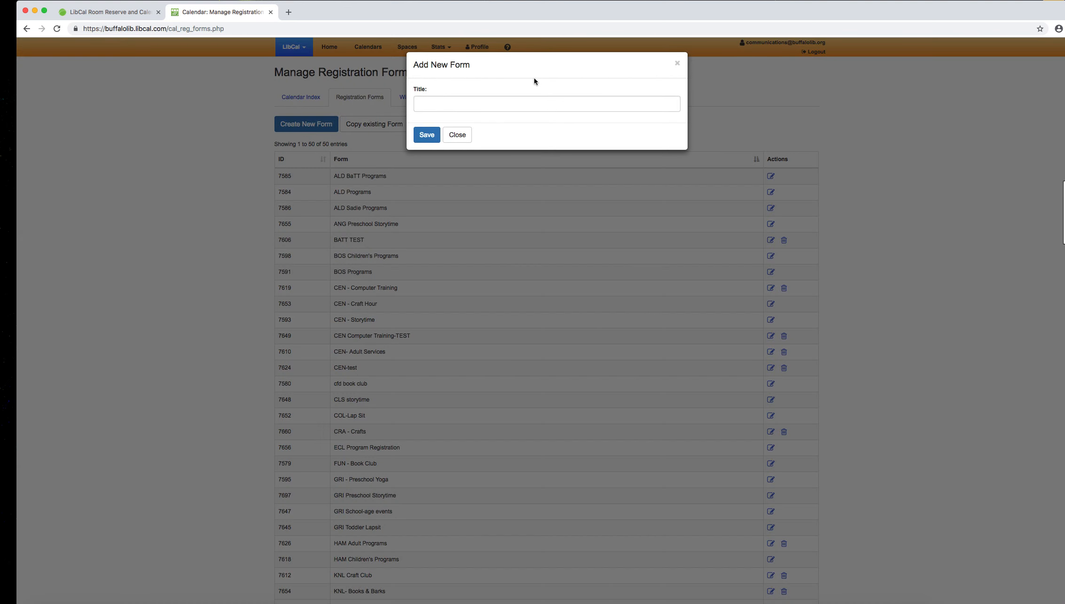
click(542, 98)
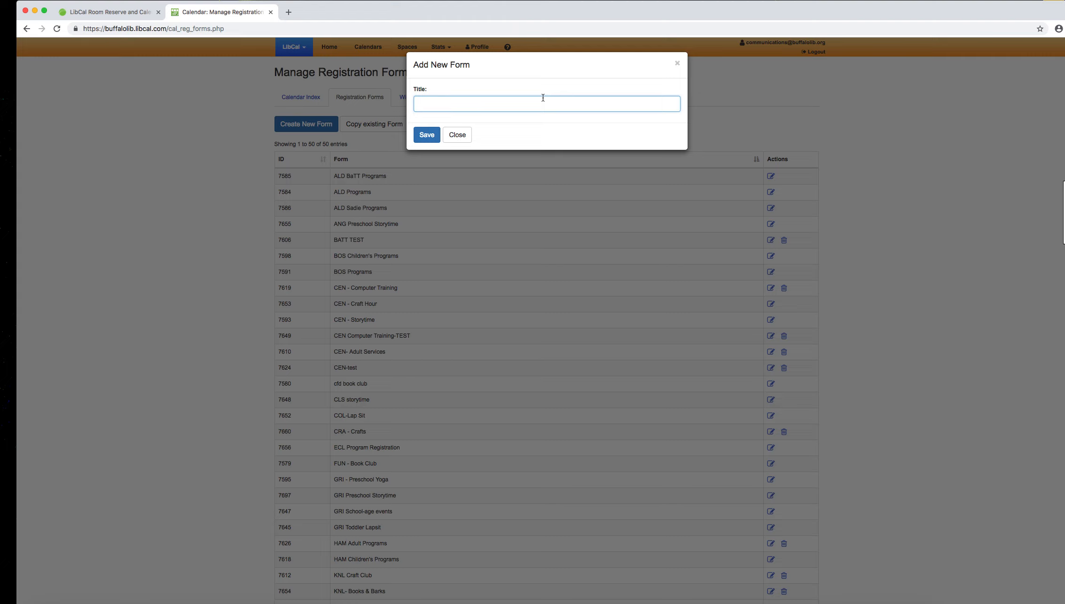
text(ALD - Test Event)
click(428, 135)
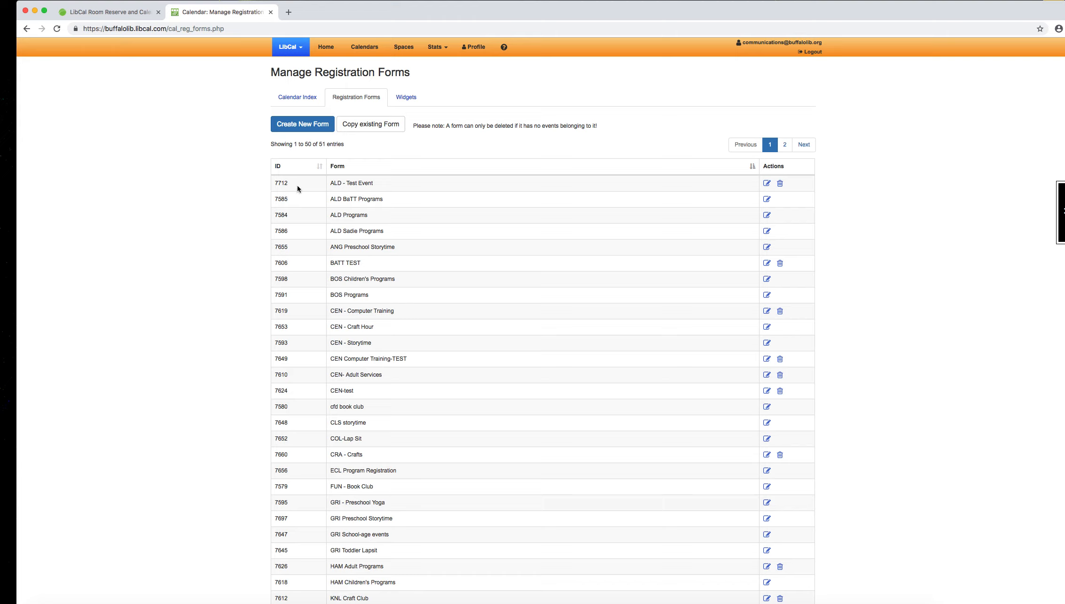
Step: Edit the ALD - Test Event form so Email Address and Phone Number are both Enabled, and save the identification methods
click(767, 186)
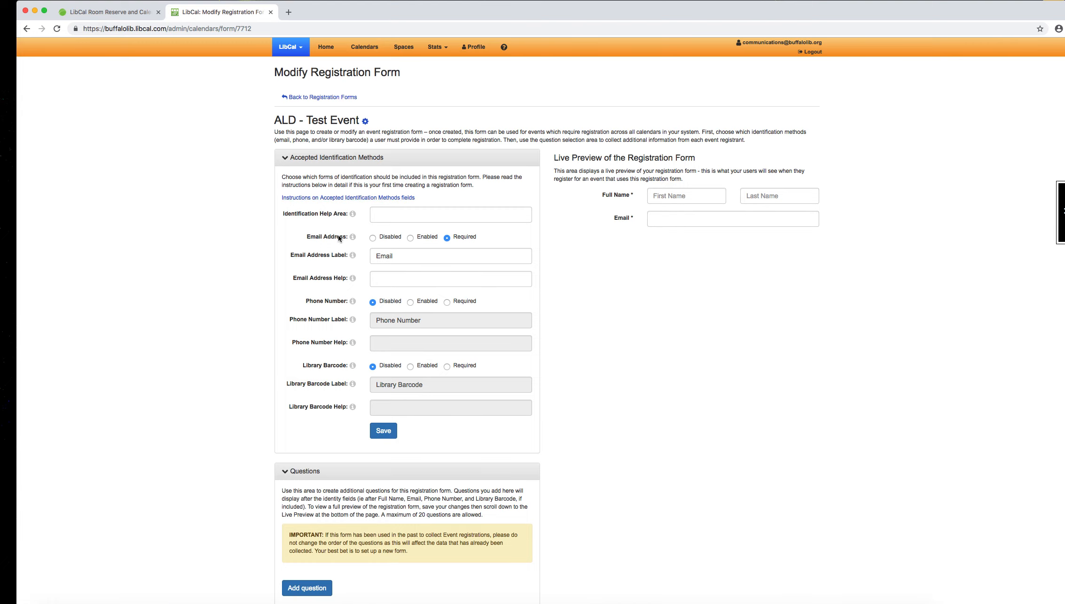
click(379, 242)
click(421, 241)
click(456, 240)
click(621, 220)
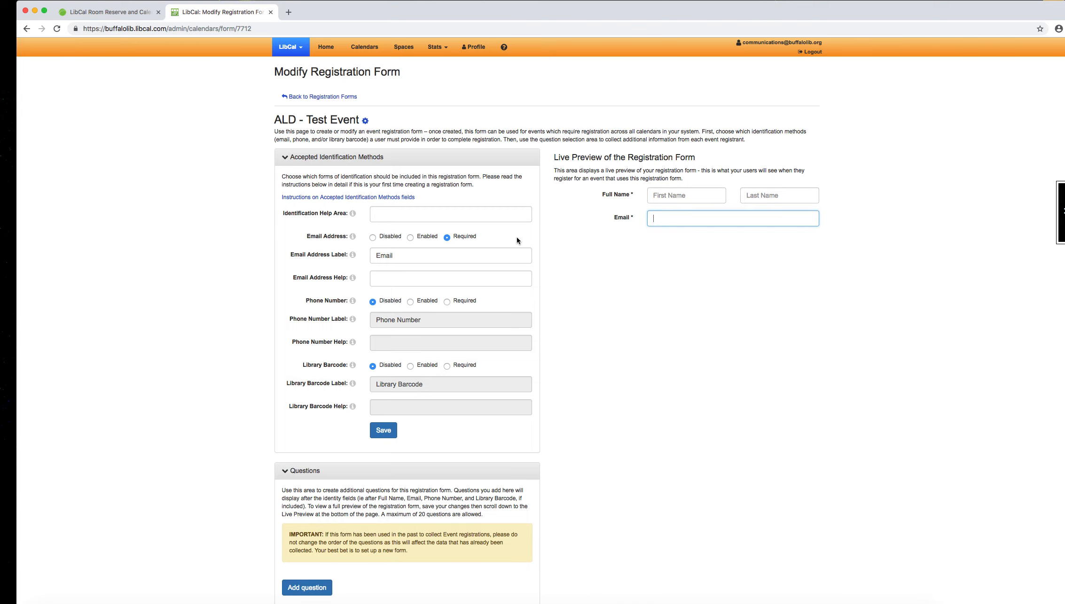
click(411, 237)
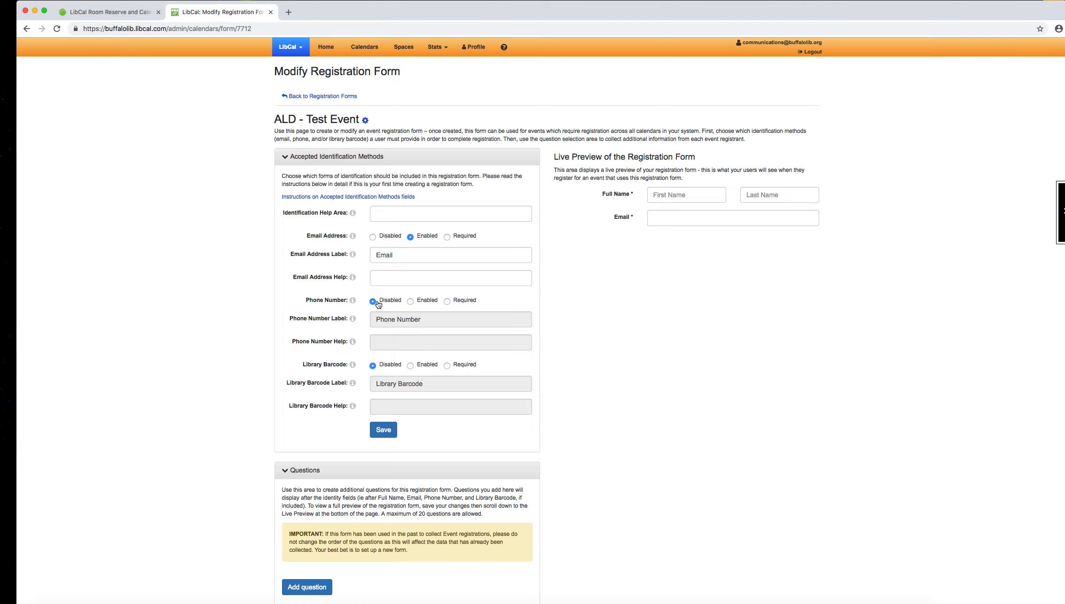
click(410, 302)
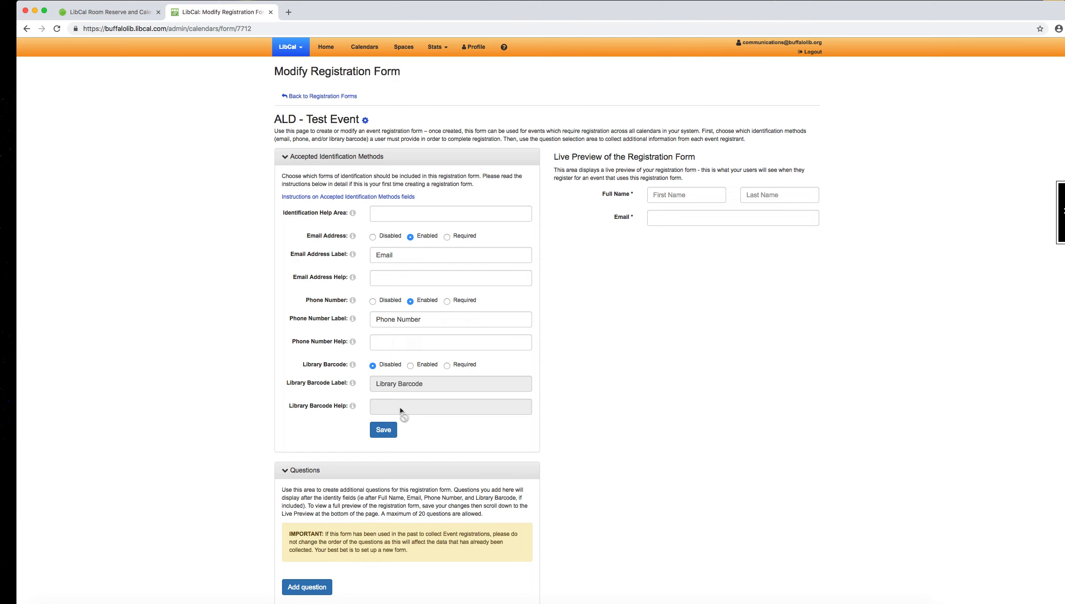
click(388, 436)
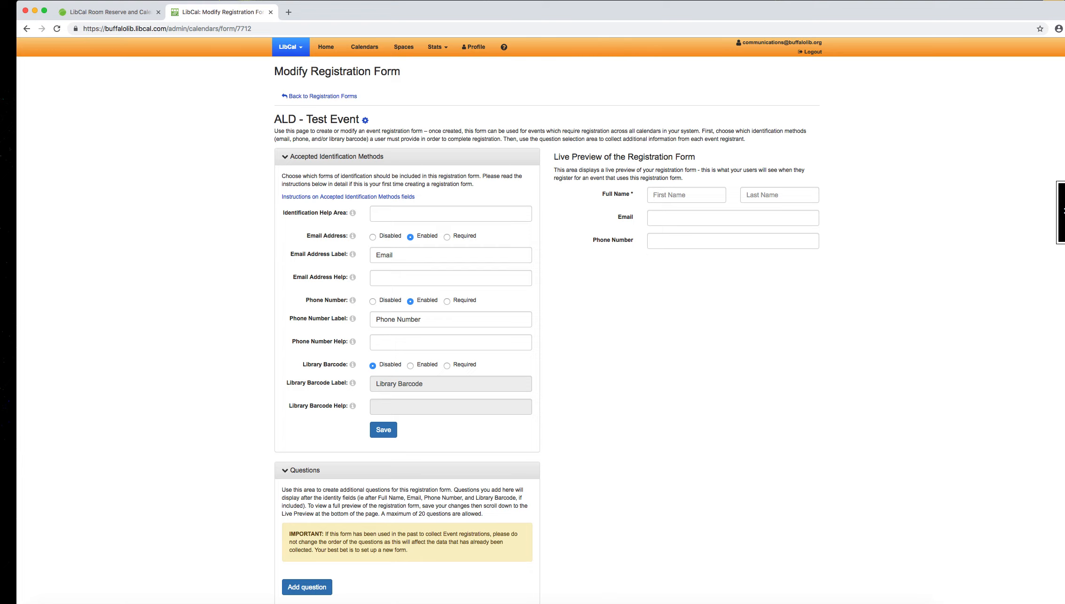
Step: Start a new form question with the text "If you are registering multiple children, what are their ages?"
scroll(488, 574, down, 2)
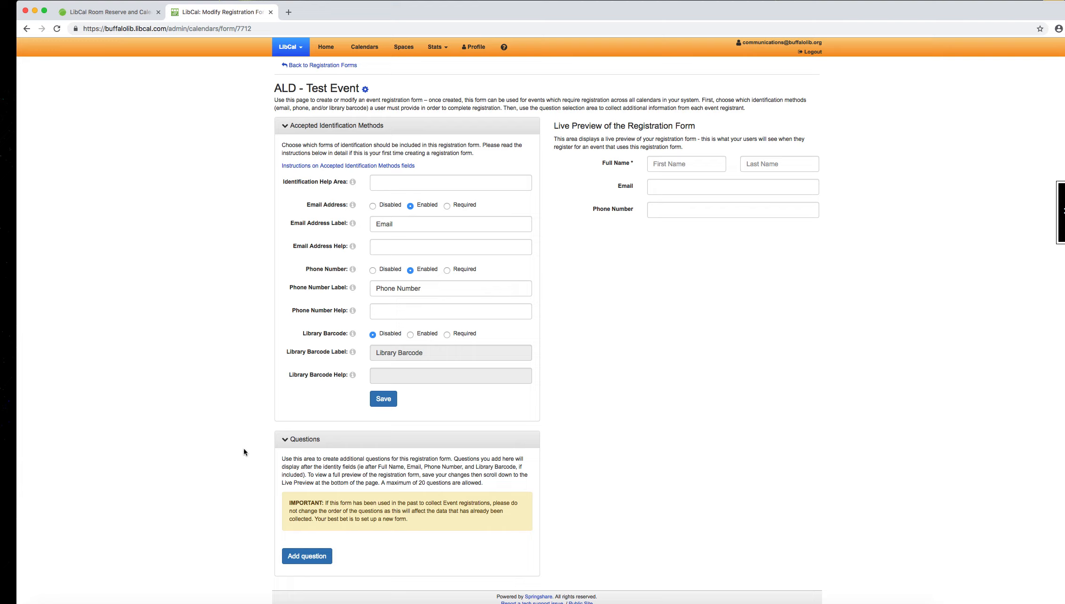
click(308, 560)
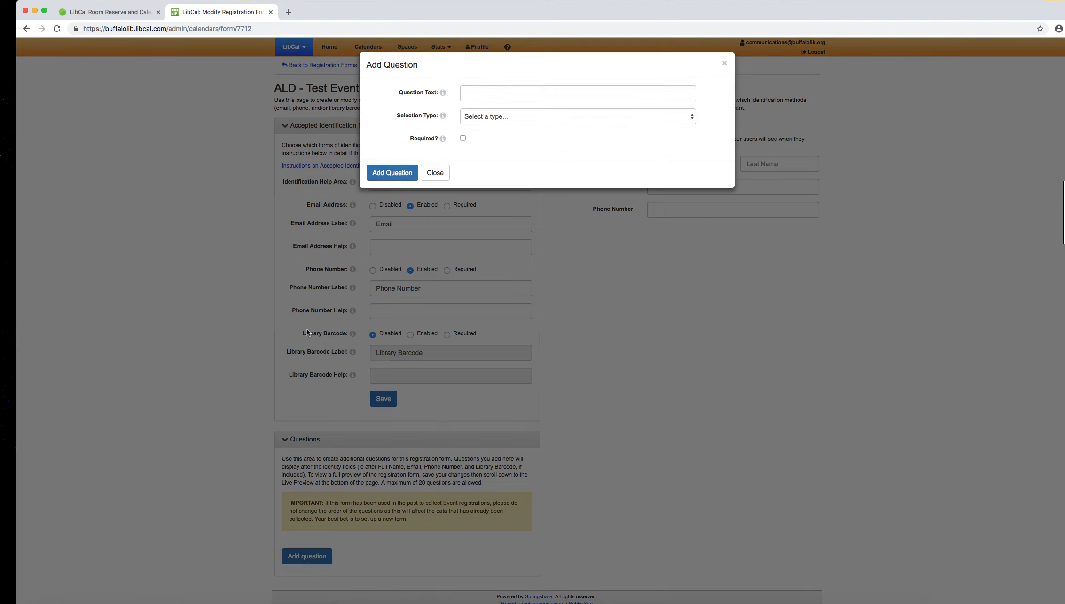
click(482, 93)
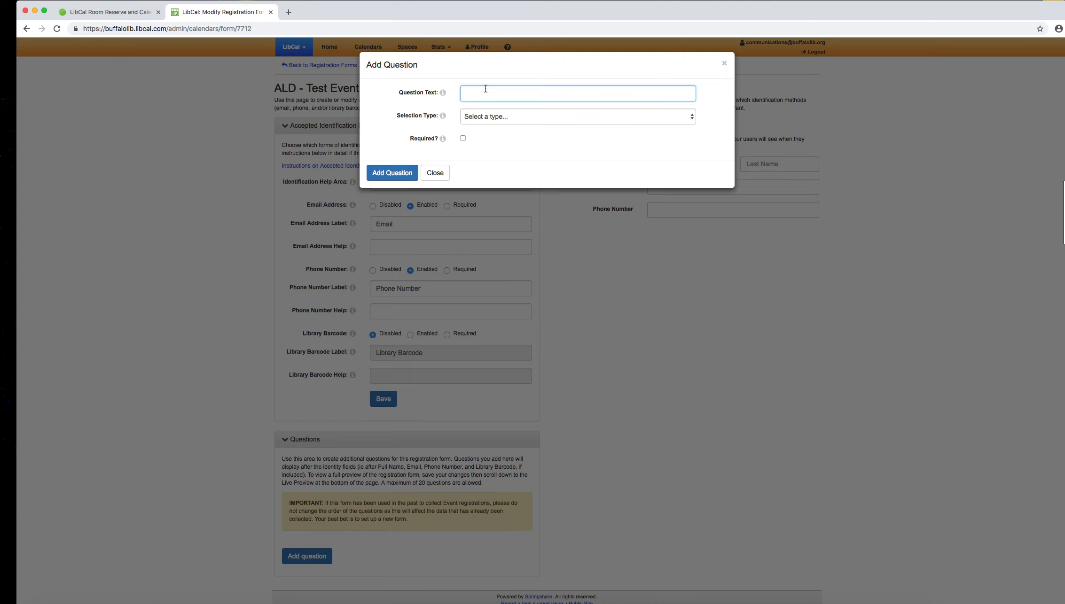
text(If you are registering multiple children, what are their age)
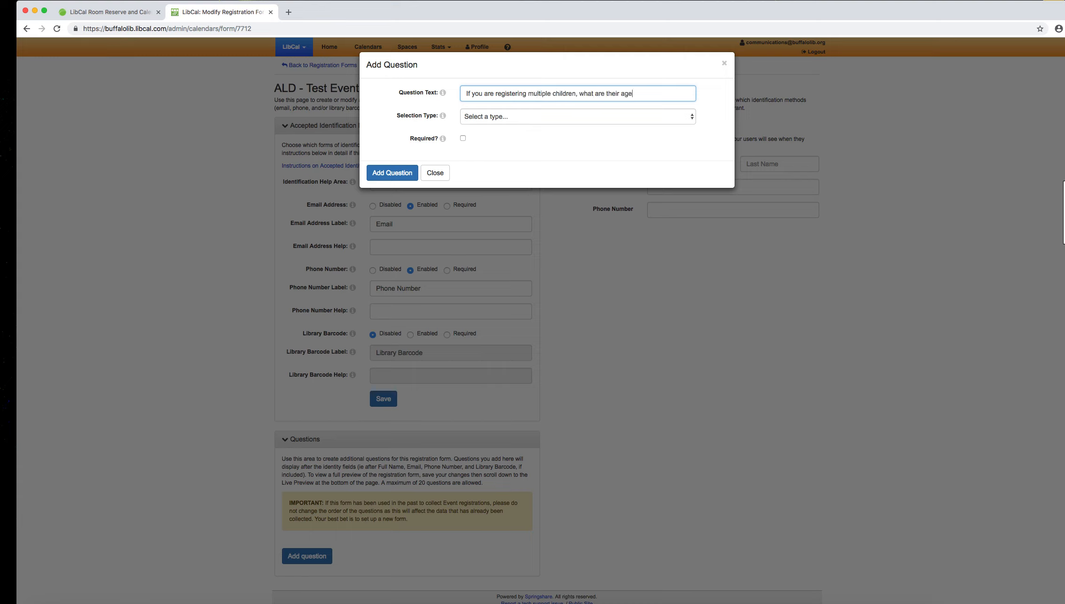
text(s?)
Step: Set the new question's selection type to Multi-line text
click(495, 118)
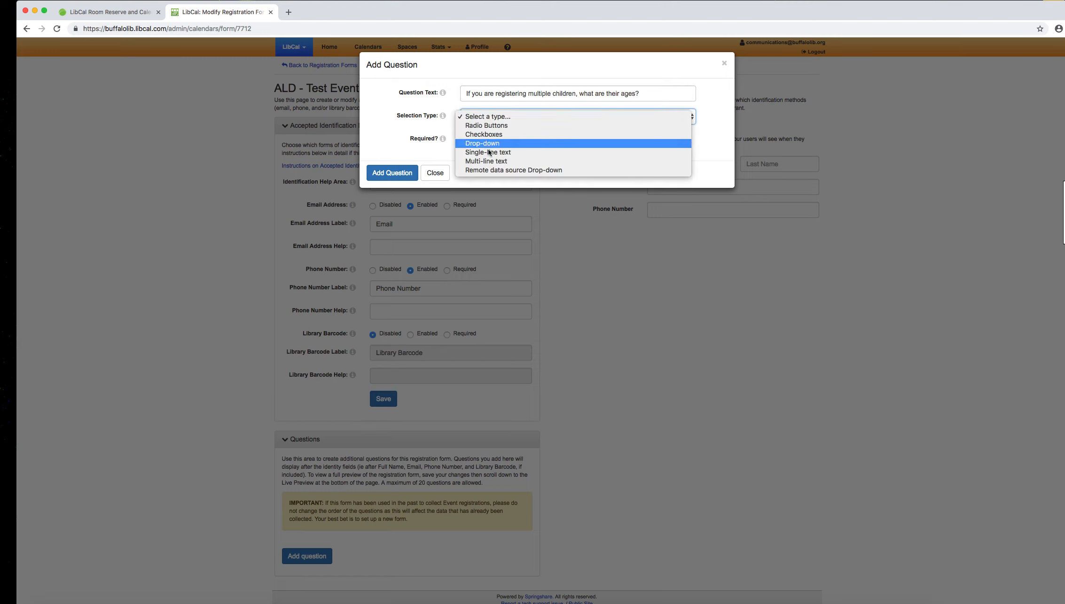
click(486, 167)
click(487, 119)
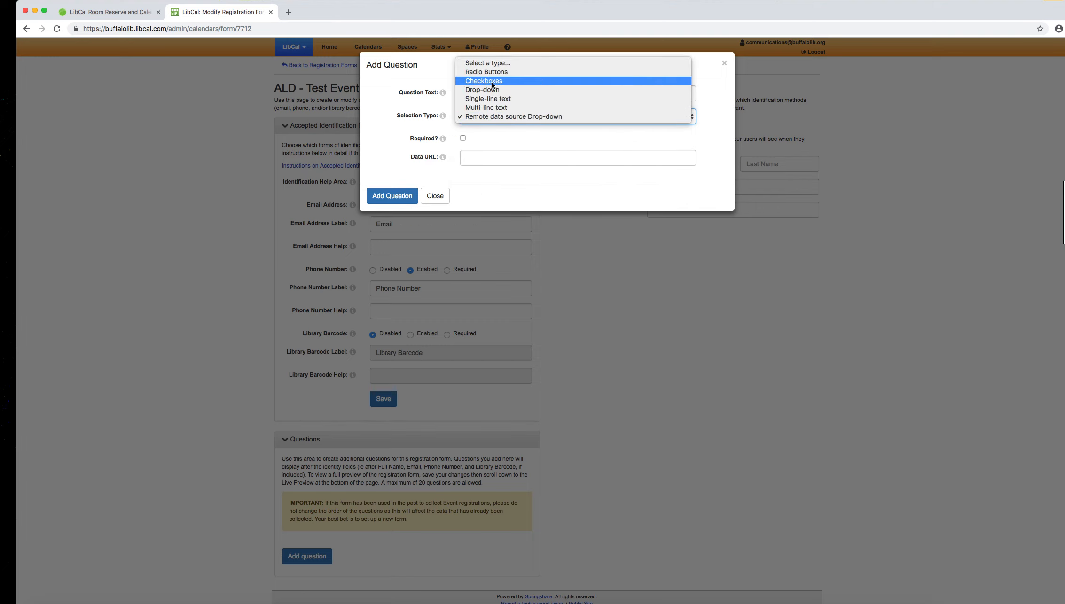
click(289, 108)
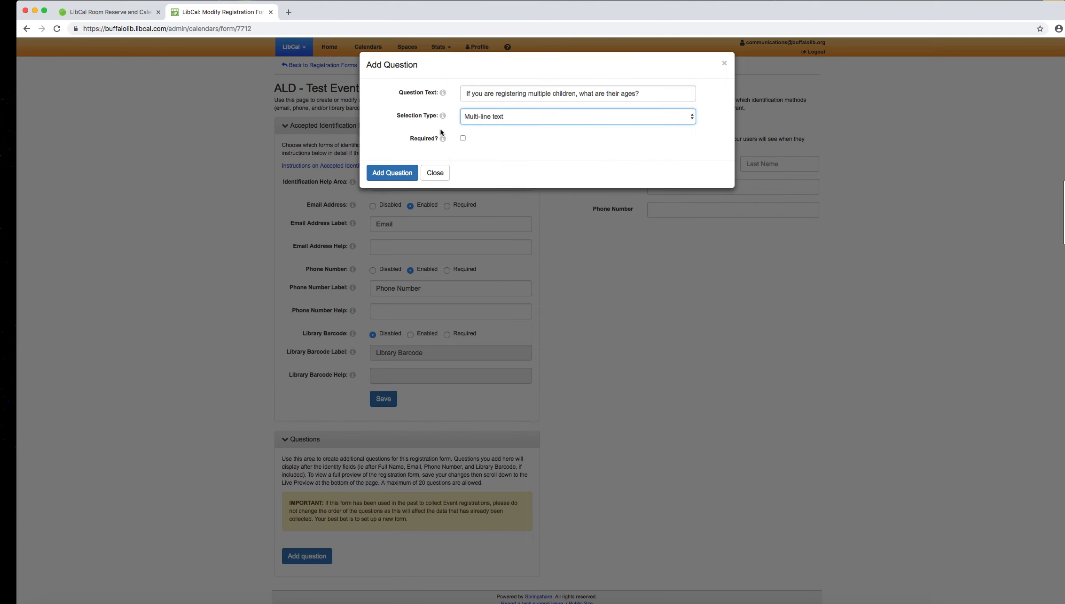
Step: Change the new question's selection type to Radio Buttons and its text to "Have you read this book?"
click(464, 121)
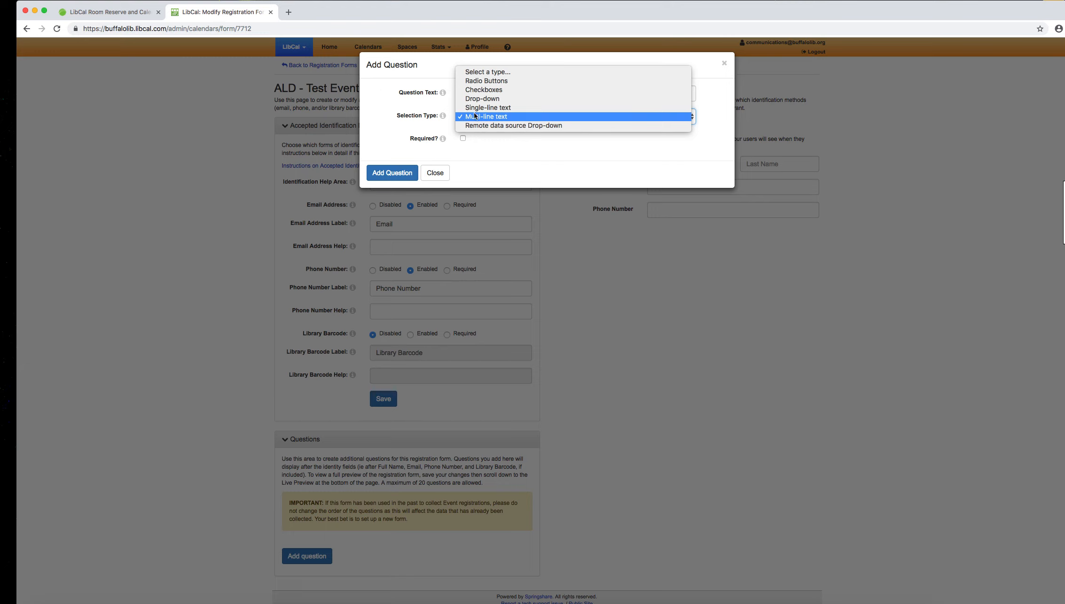
click(520, 81)
key(shift+Tab)
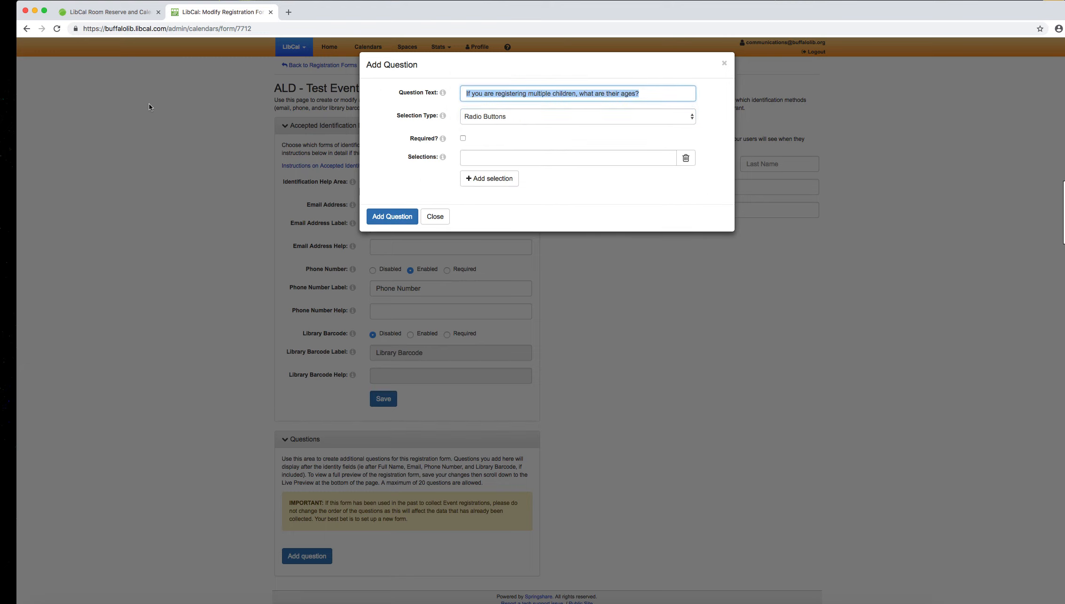
key(BackSpace)
text(Have y)
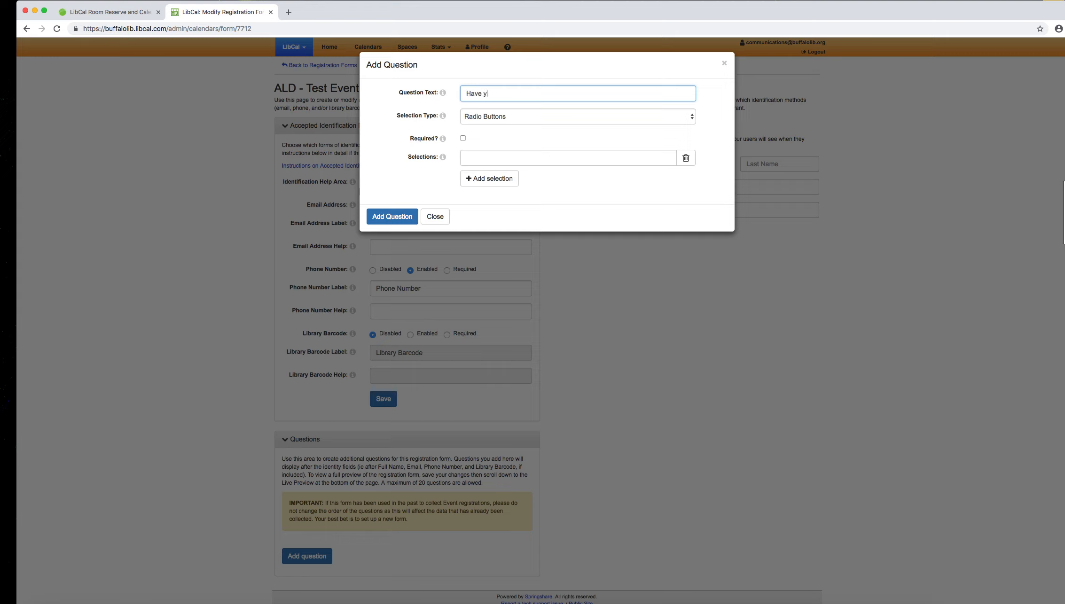
text(ou read this book?)
Step: Enter the selections "Yes", "No" and "Working on it!" and add the question to the form
click(521, 156)
text(Yes)
click(478, 183)
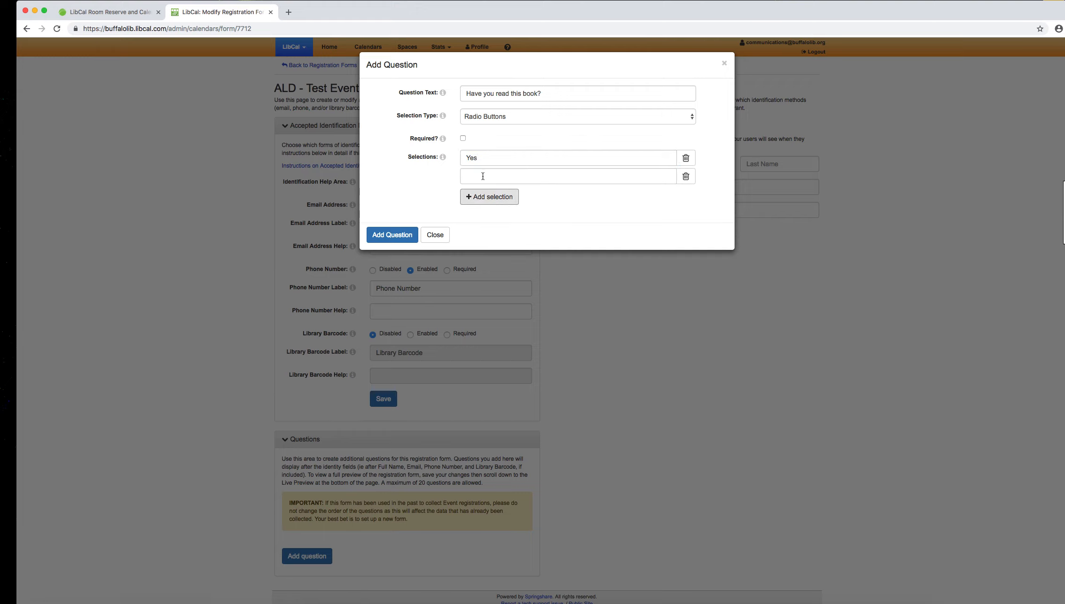
click(483, 176)
text(No)
click(467, 199)
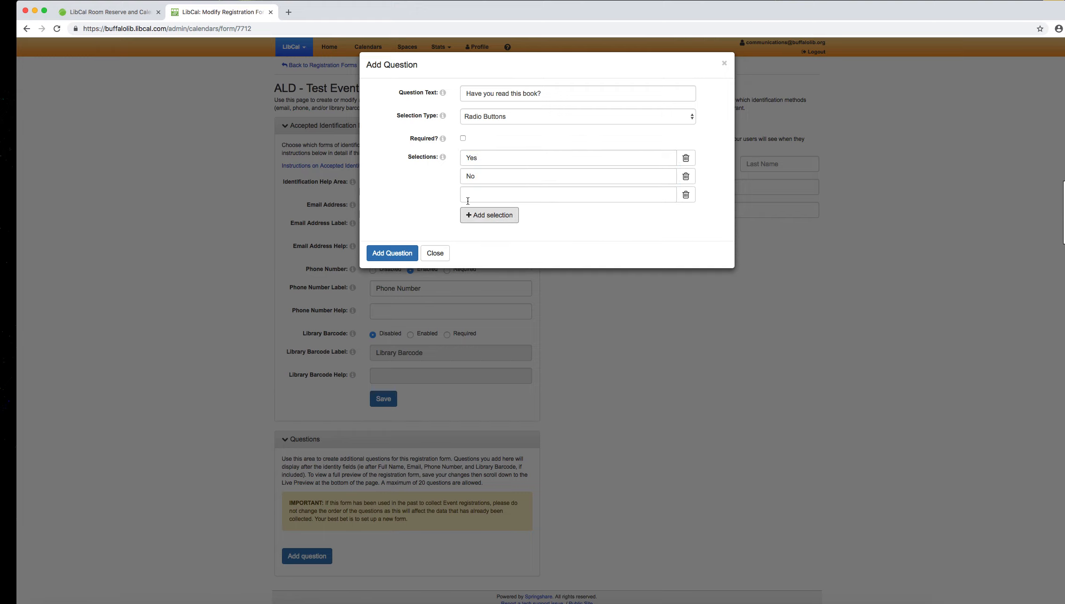
click(625, 196)
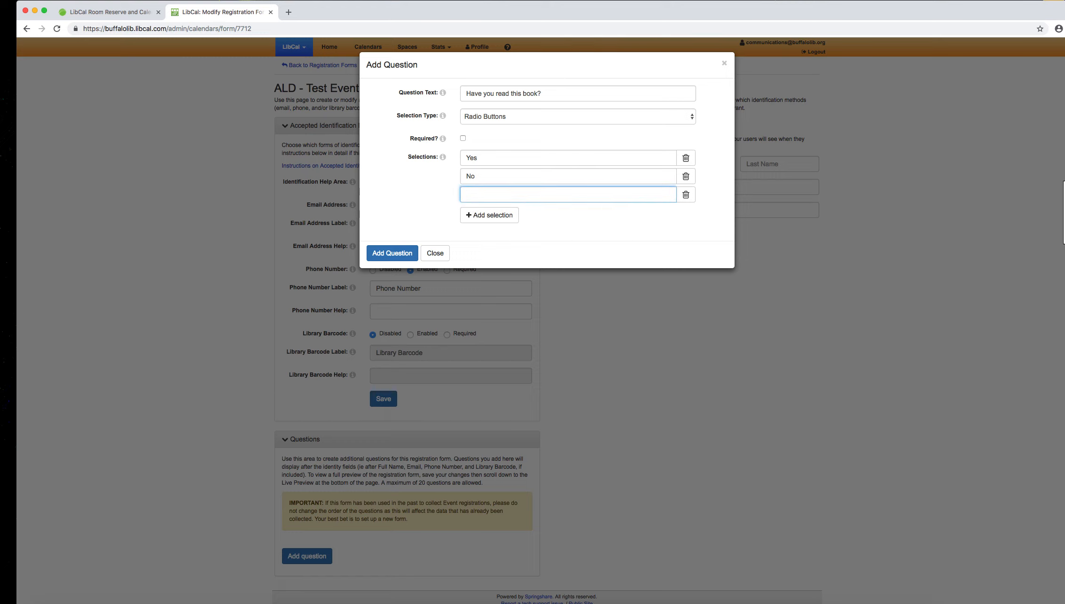
text(Working on it!)
click(392, 250)
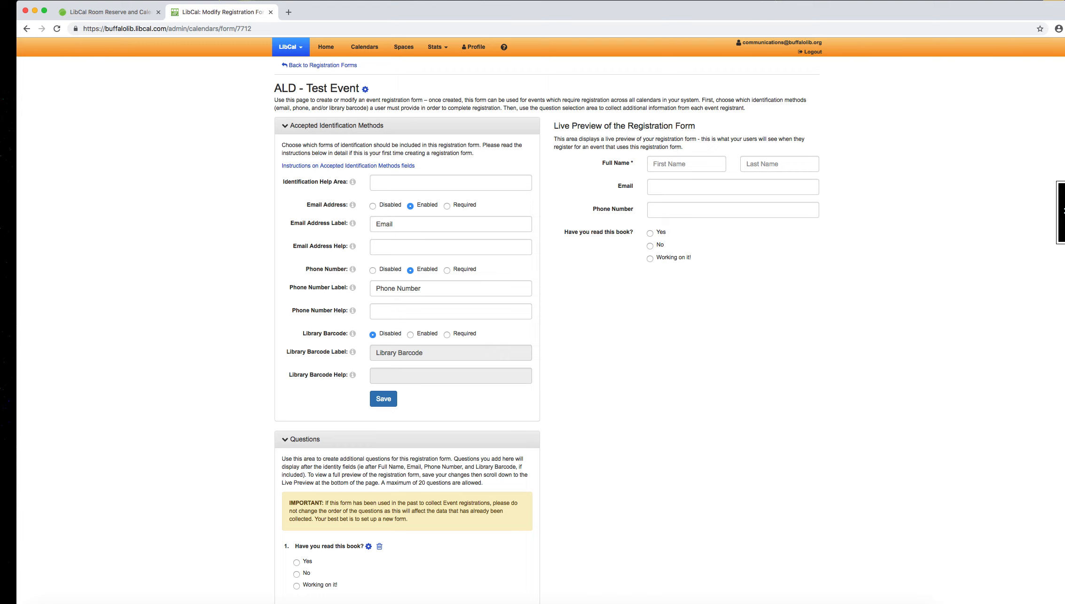
Step: Review the ALD - Test Event form's settings and live preview, and return to the list of registration forms
scroll(648, 164, down, 3)
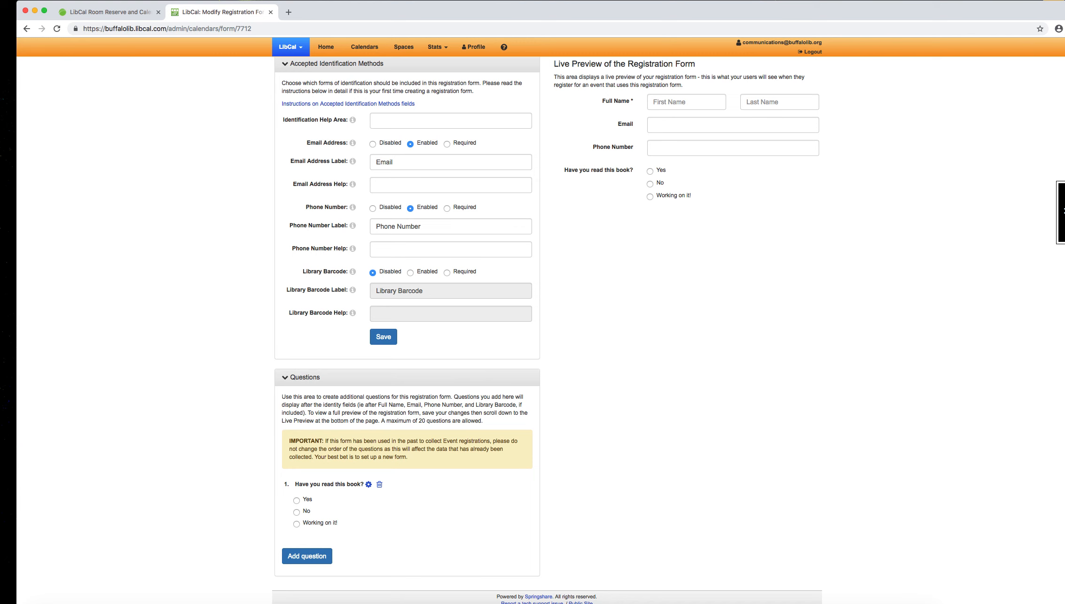
scroll(945, 67, up, 5)
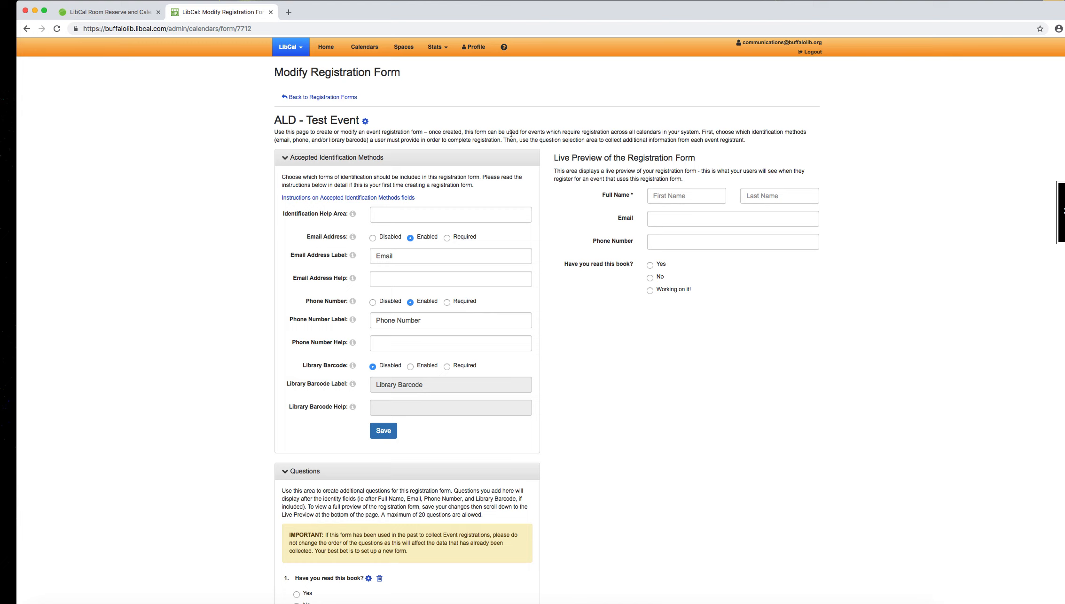
scroll(547, 329, down, 5)
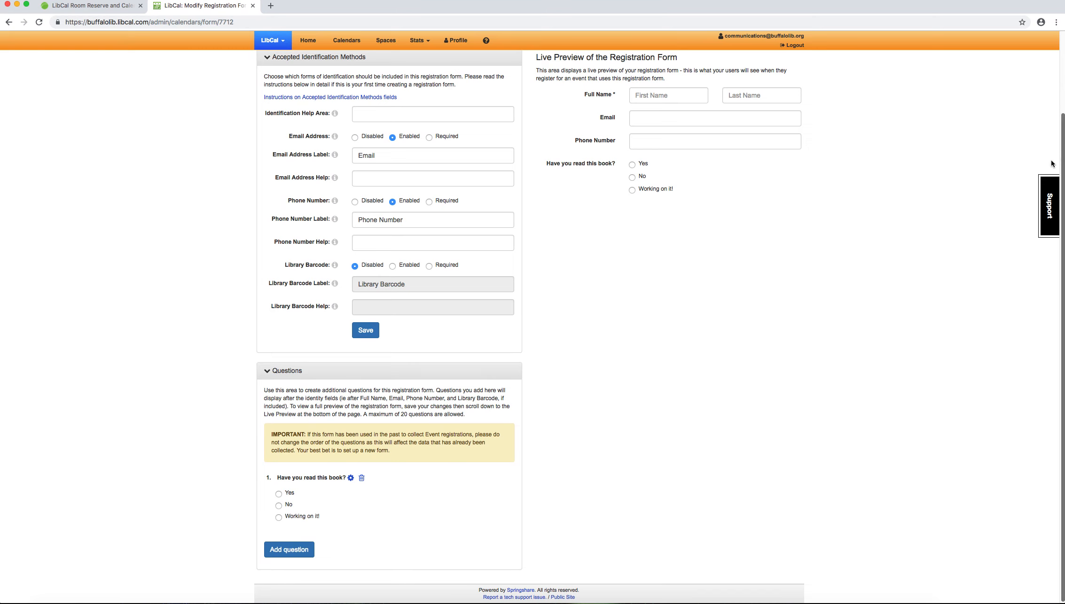
scroll(1064, 148, up, 5)
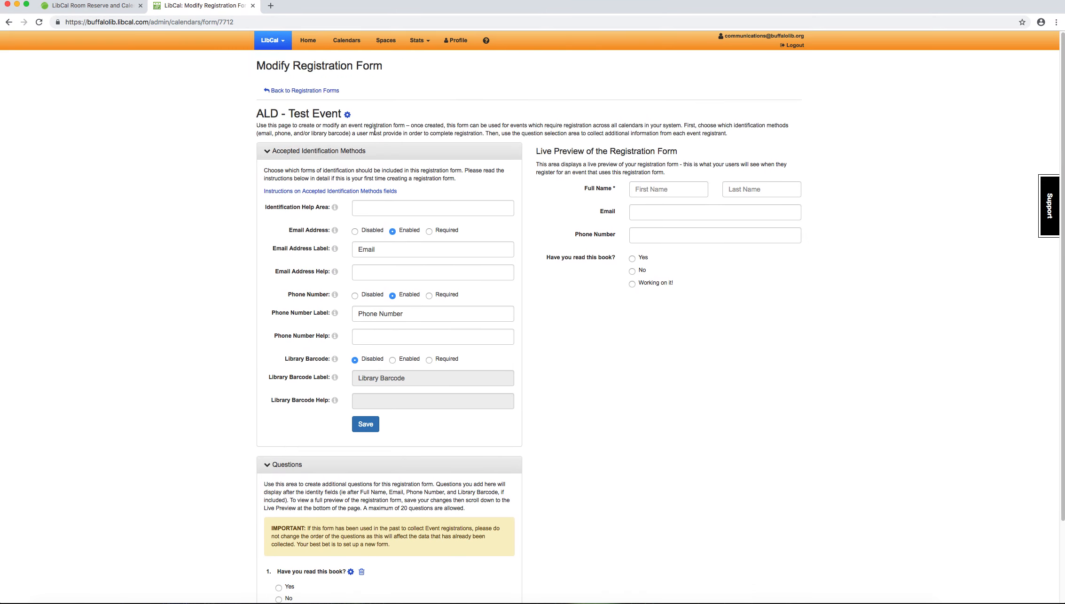
click(282, 91)
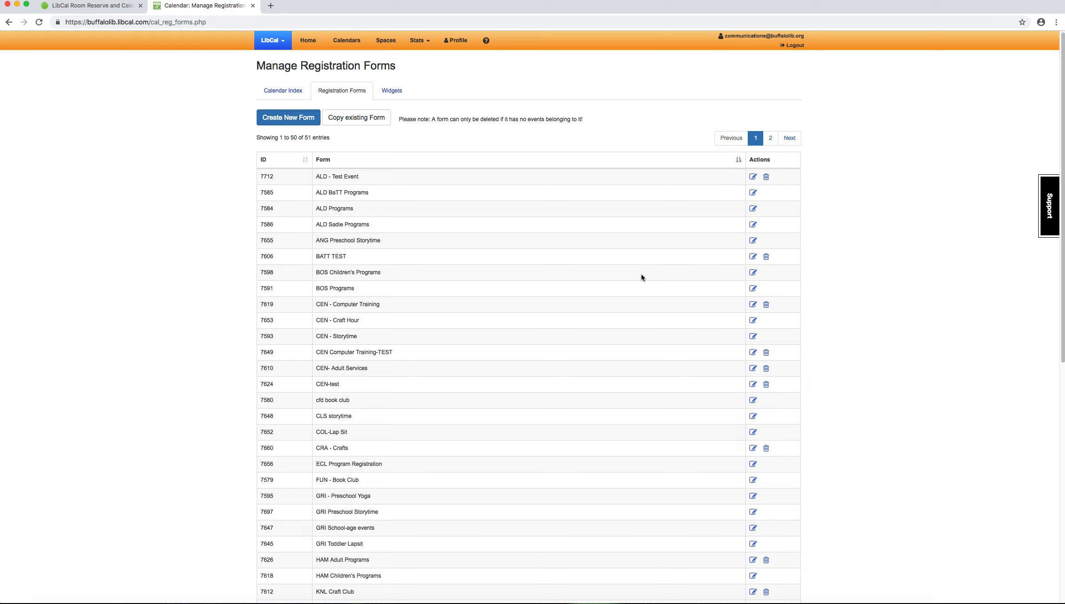
Step: Open the Public Events & Programming calendar and start adding a new event
click(346, 41)
click(348, 207)
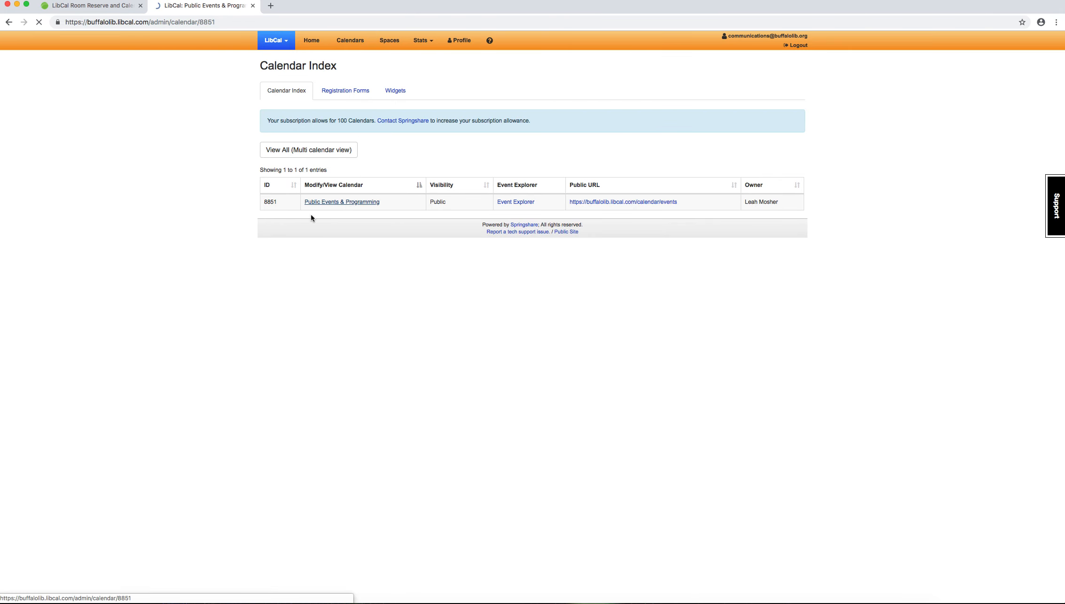
click(302, 129)
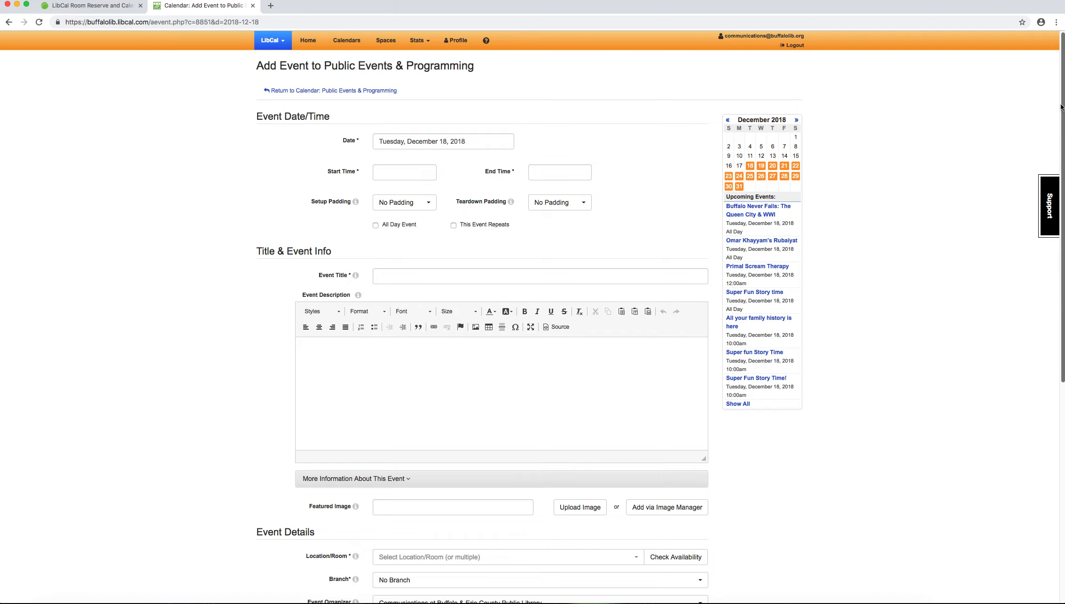
Step: Mark registration as required for the new event and look through the registration forms available for it
scroll(498, 376, down, 8)
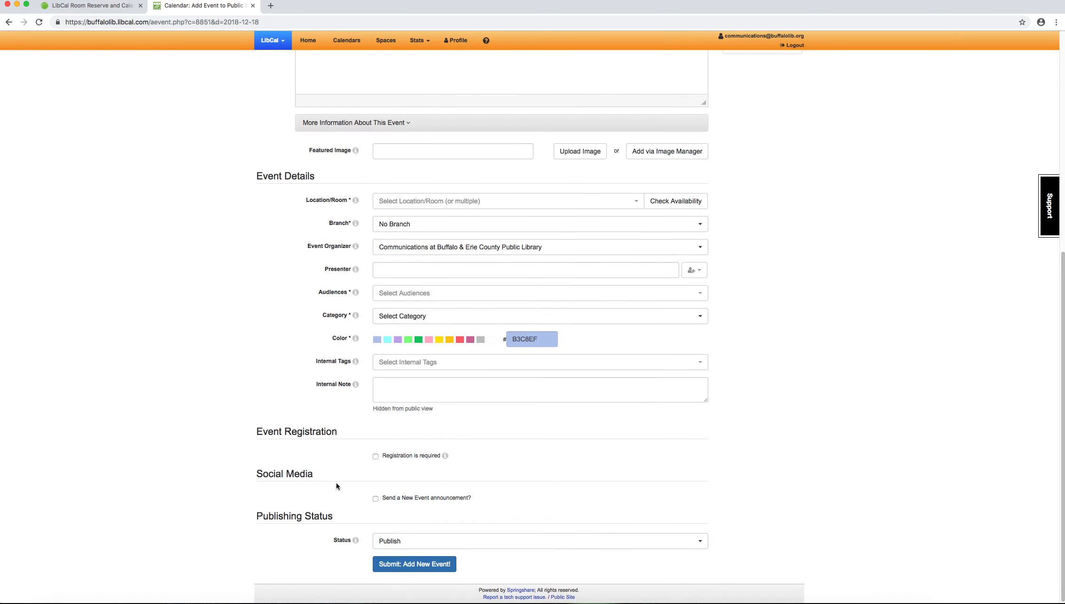
click(379, 457)
click(405, 505)
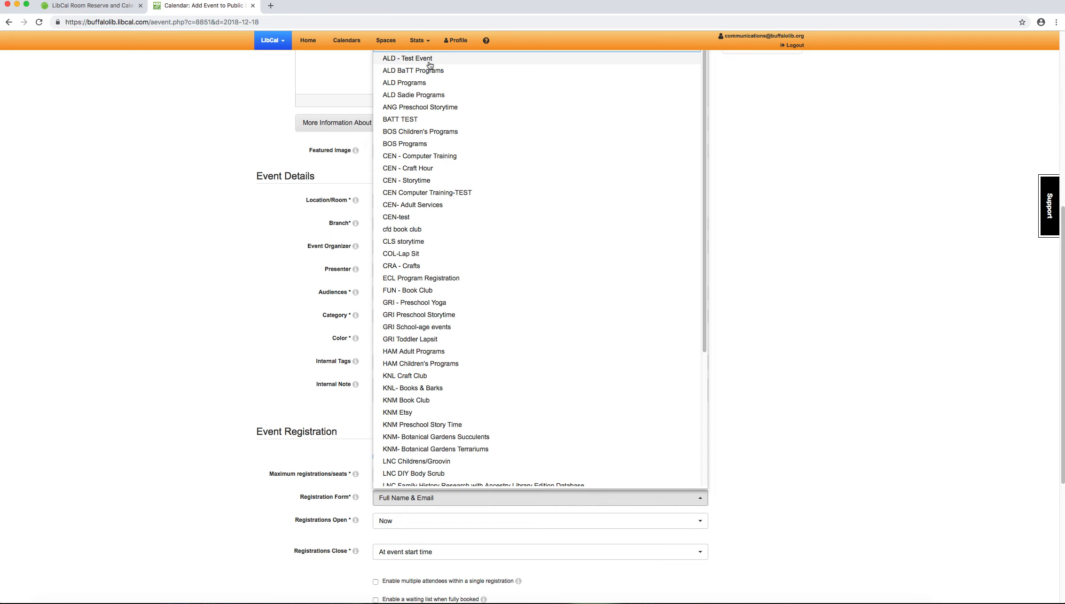
click(96, 188)
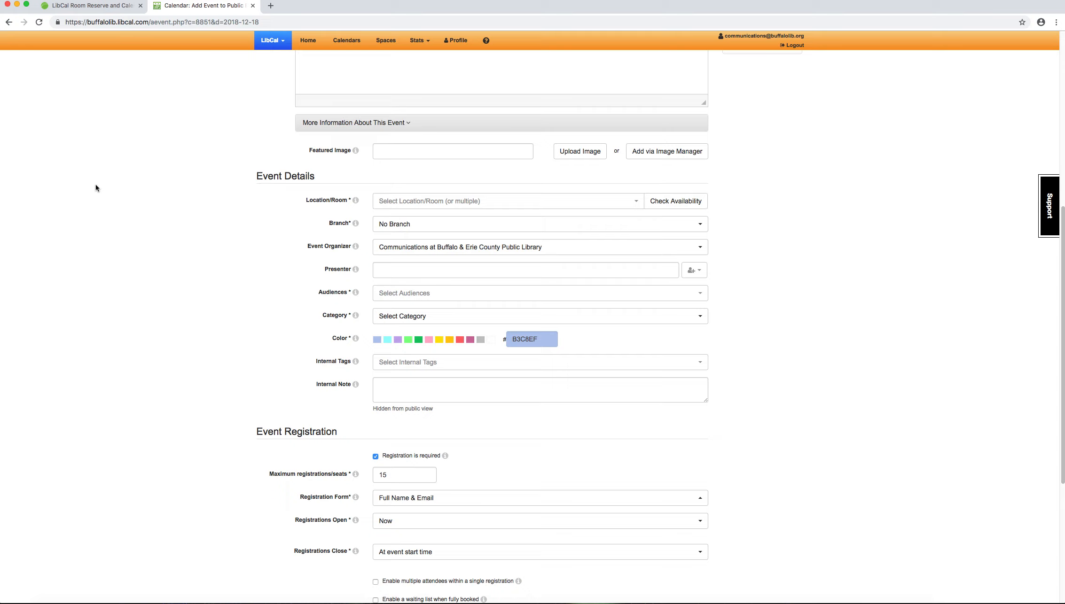
scroll(96, 188, up, 1)
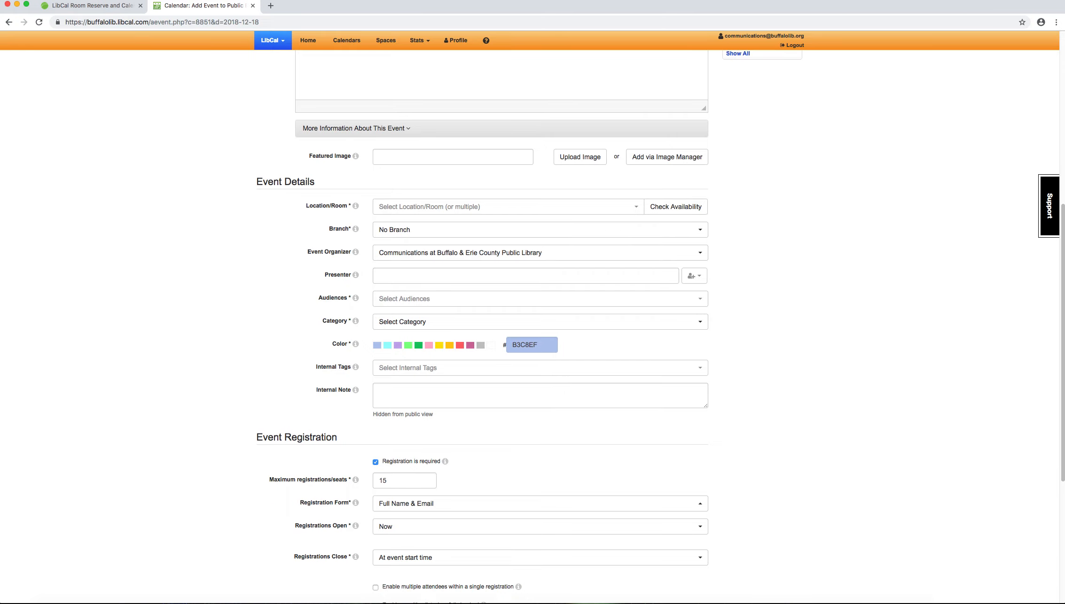
scroll(886, 137, up, 10)
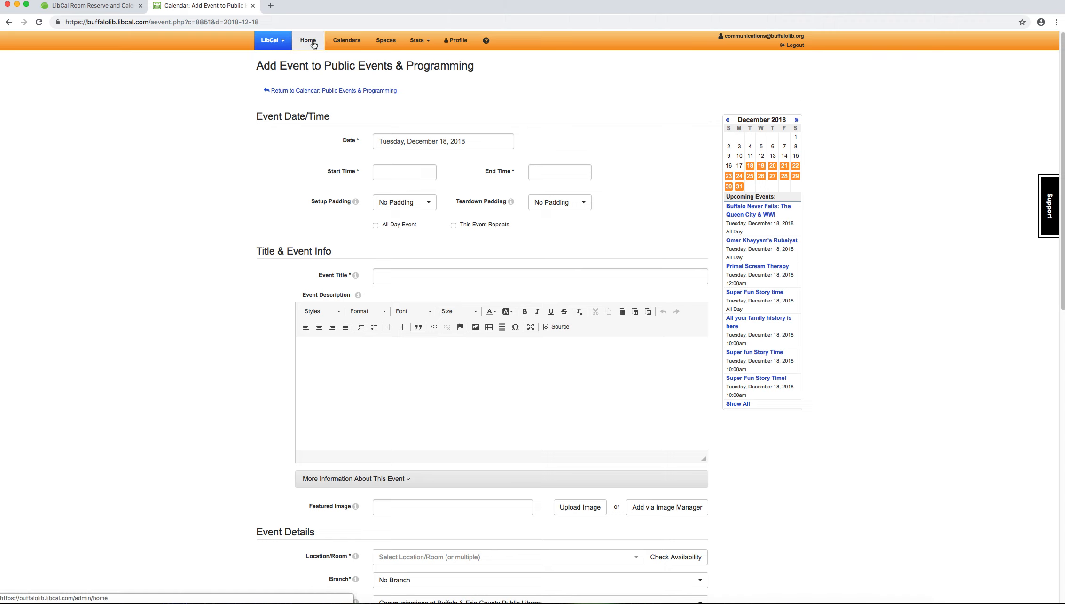
Step: Open the public page of the Public Events & Programming calendar and view its events in Card View and Day/List View
click(348, 43)
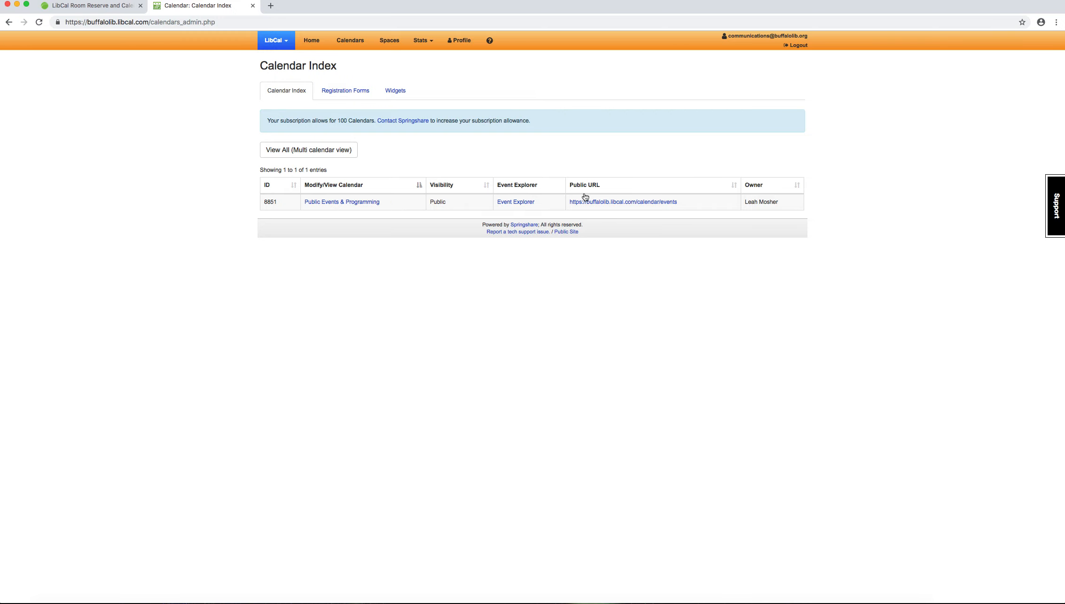
click(660, 203)
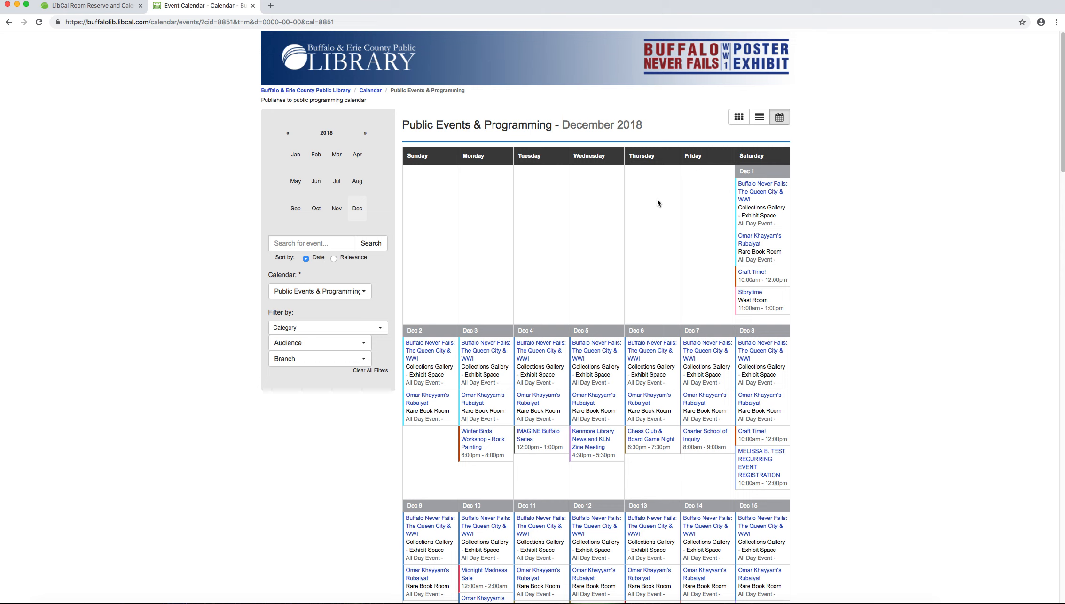
click(737, 122)
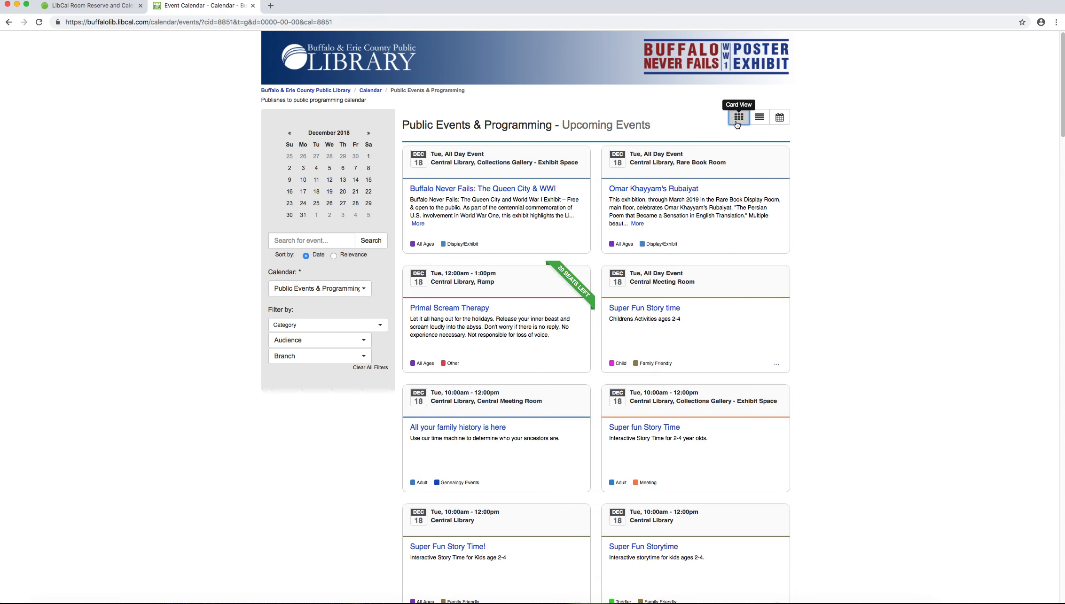
scroll(631, 140, down, 1)
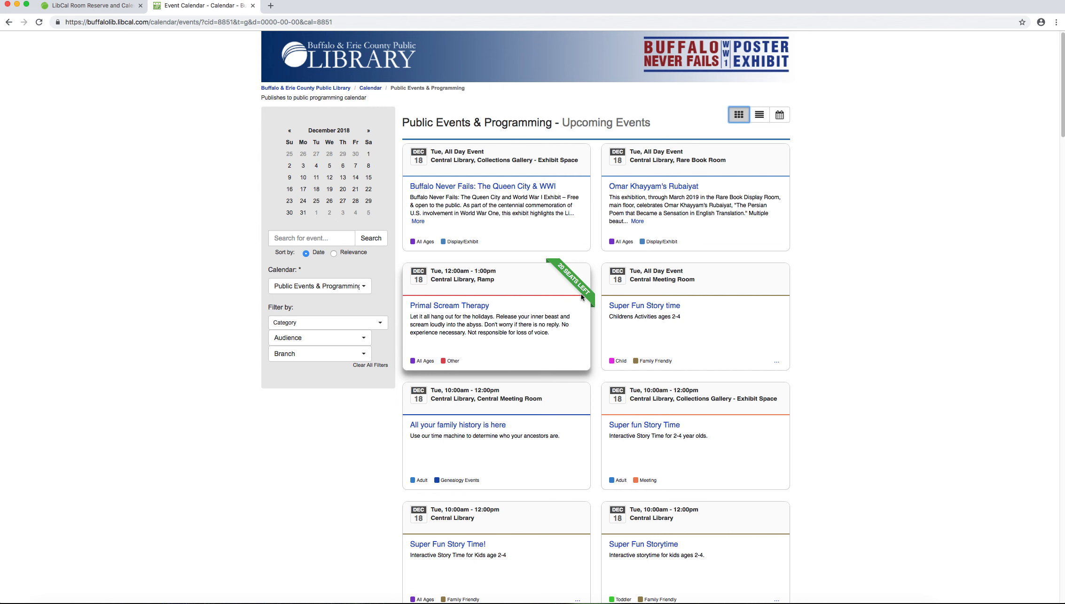
click(760, 115)
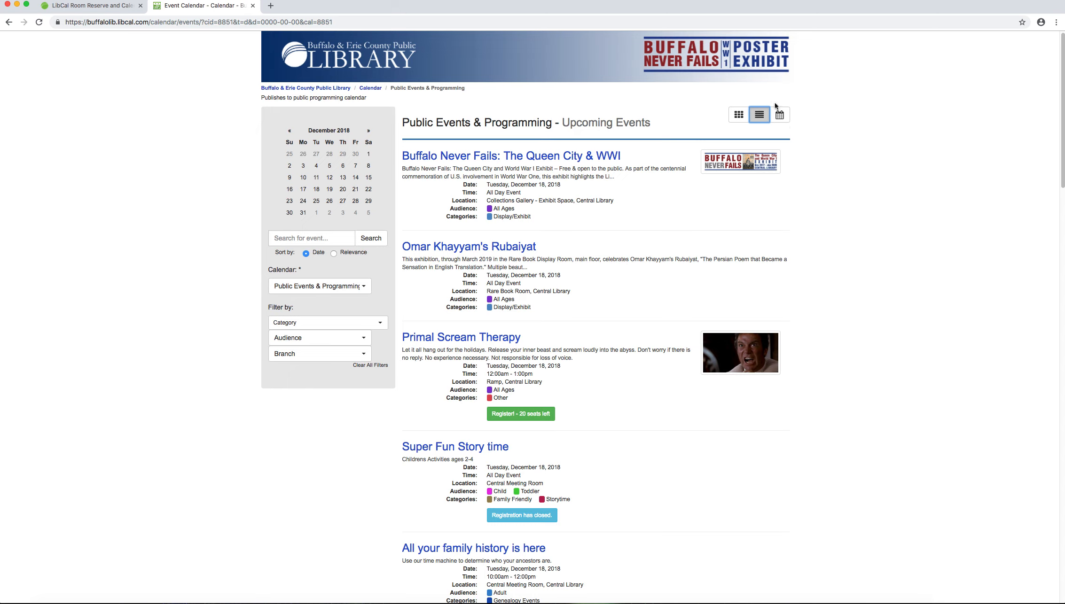
Step: Open intranet.buffalolib.org in a new browser tab and go to its LibCal Room Reserve and Calendar page
click(271, 7)
text(intranet.buffalolib.org)
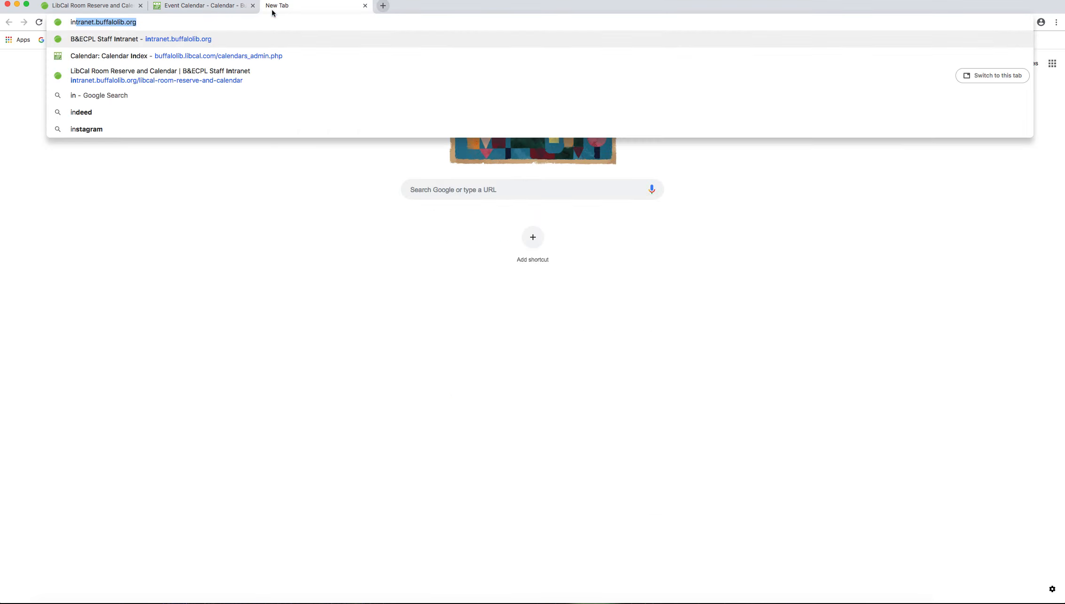
key(Return)
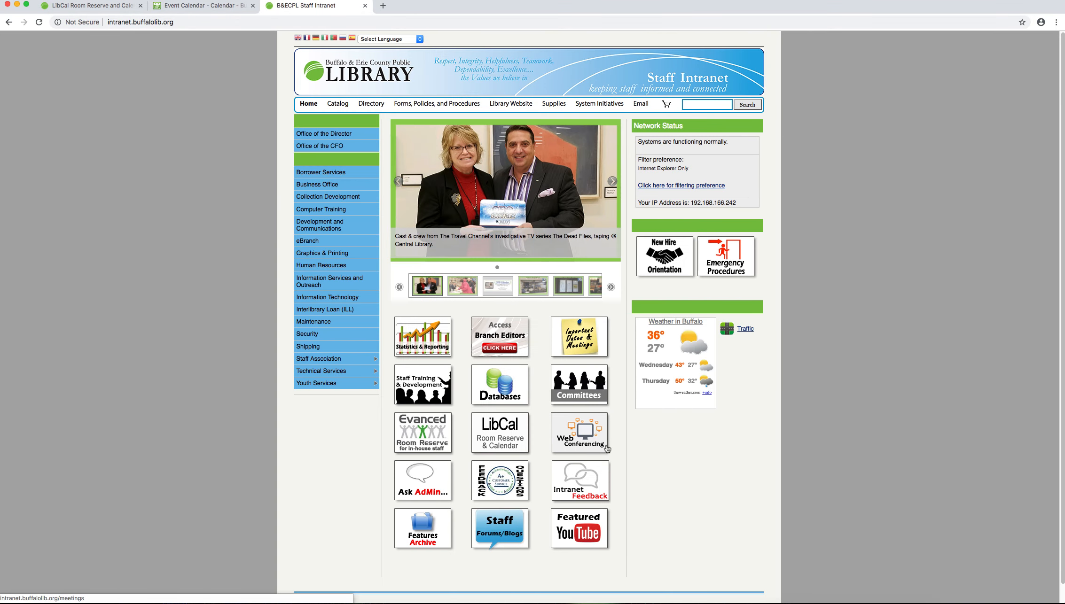
click(523, 437)
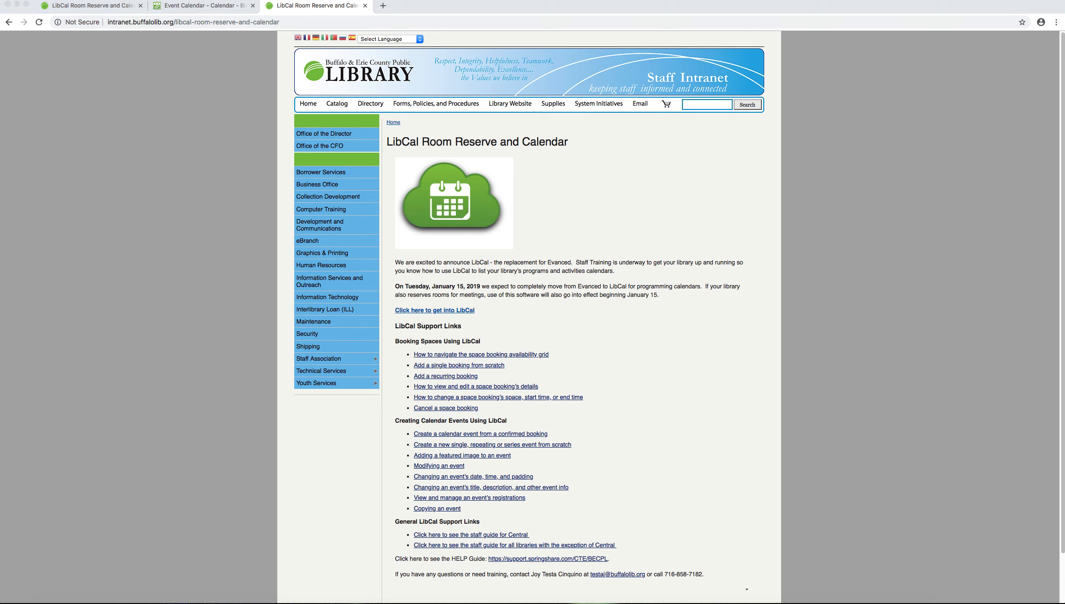
click(809, 603)
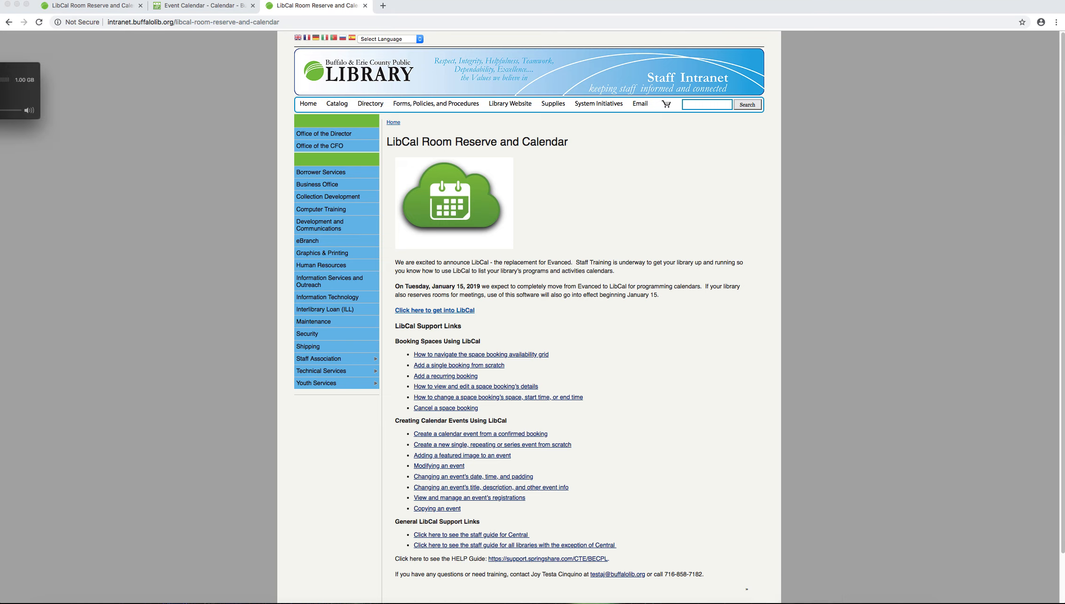